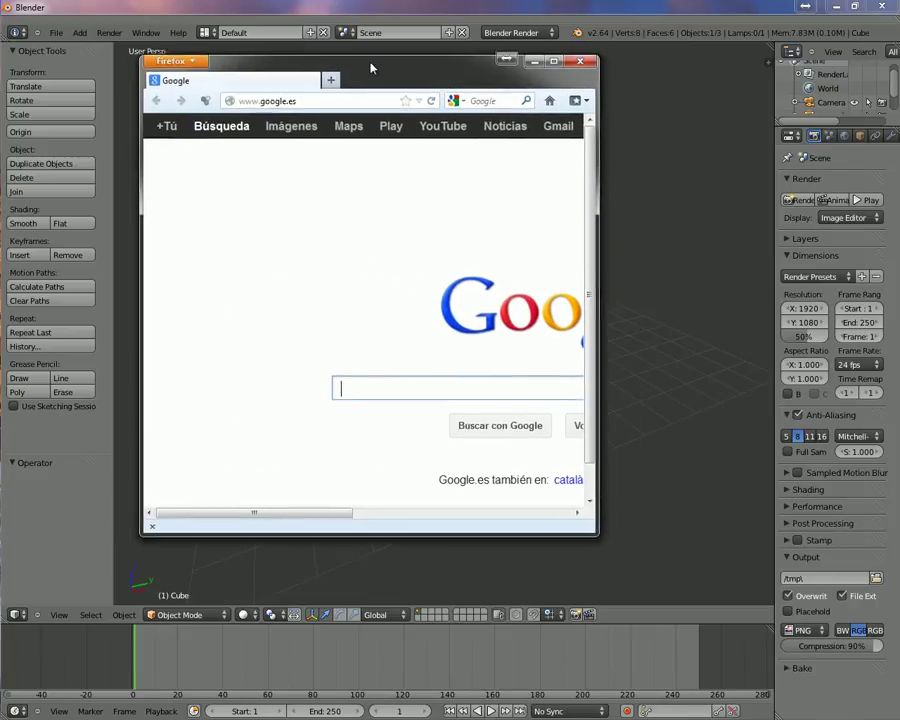
# - Move the Firefox window right and maximize it over Blender
pyautogui.moveTo(370, 66); pyautogui.dragTo(426, 66)
pyautogui.click(609, 68)
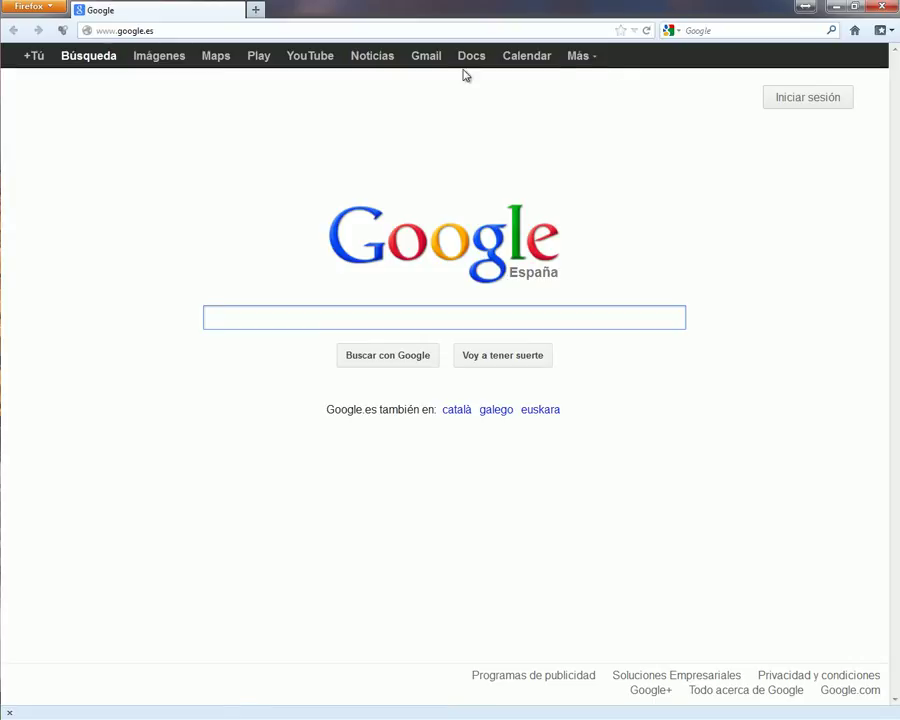
# - Search Google for 'blendswap' and open the Blend Swap site from the results
pyautogui.write('blendw')
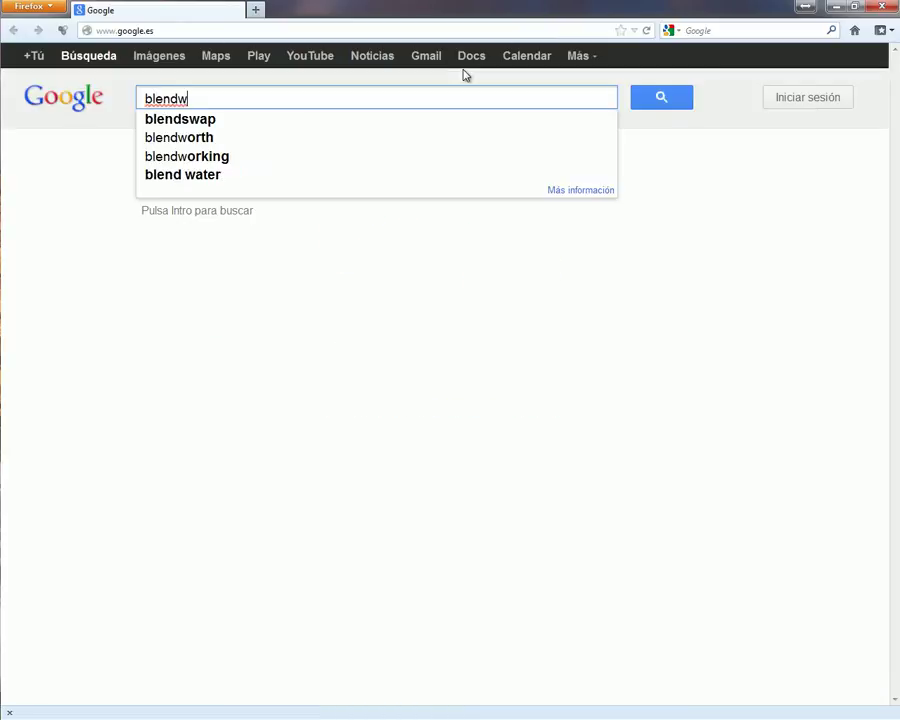
pyautogui.press('BackSpace')
pyautogui.write('s')
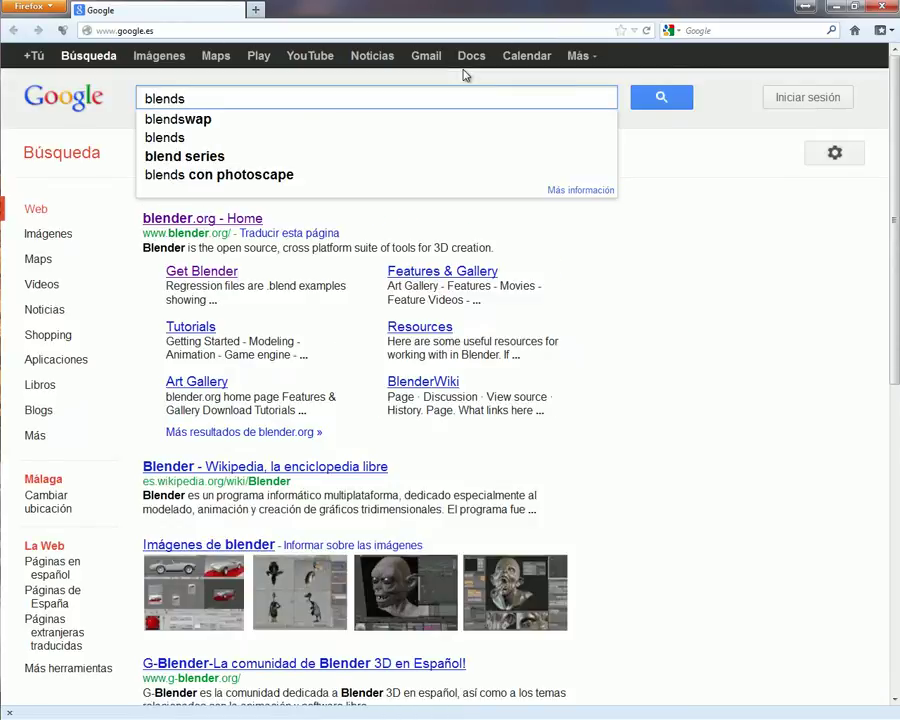
pyautogui.write('wap')
pyautogui.press('Return')
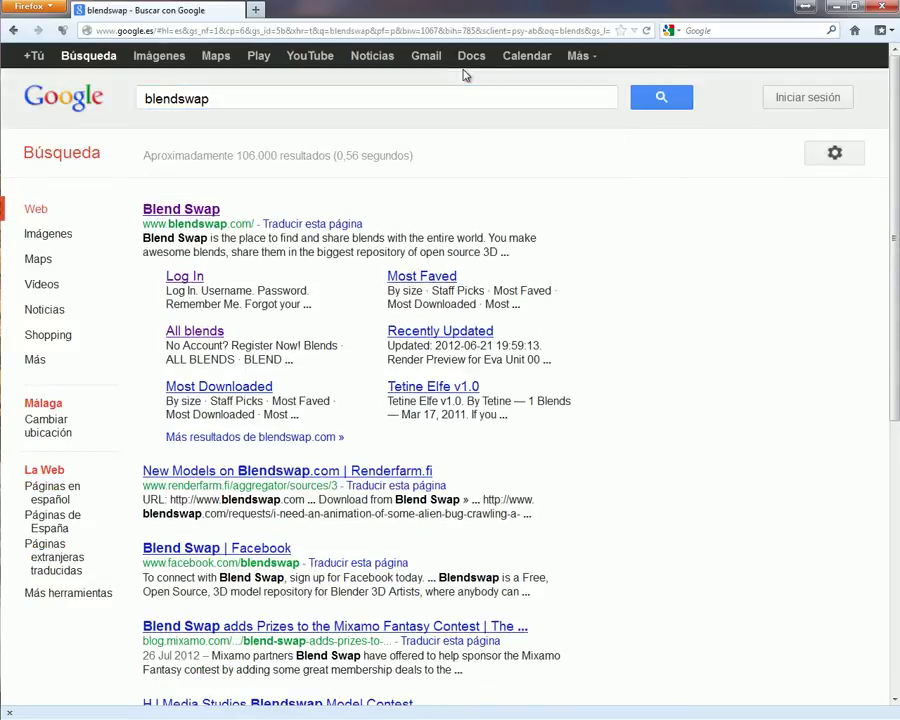
pyautogui.click(182, 214)
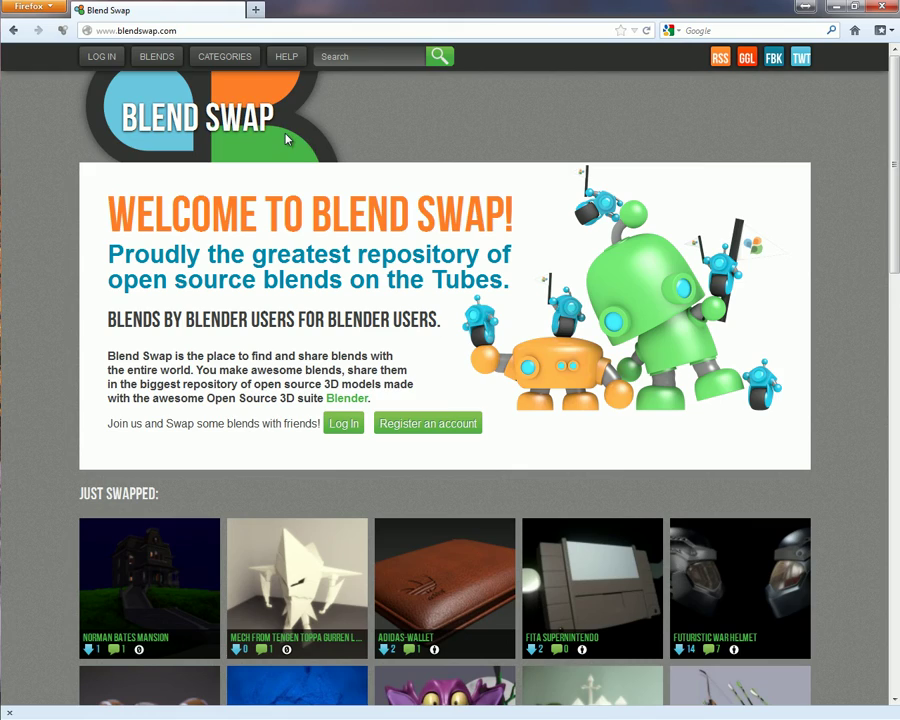
# - Browse Blend Swap's Game Engine category of blends
pyautogui.scroll(-3, 285, 300)
pyautogui.scroll(3, 297, 420)
pyautogui.moveTo(227, 64)
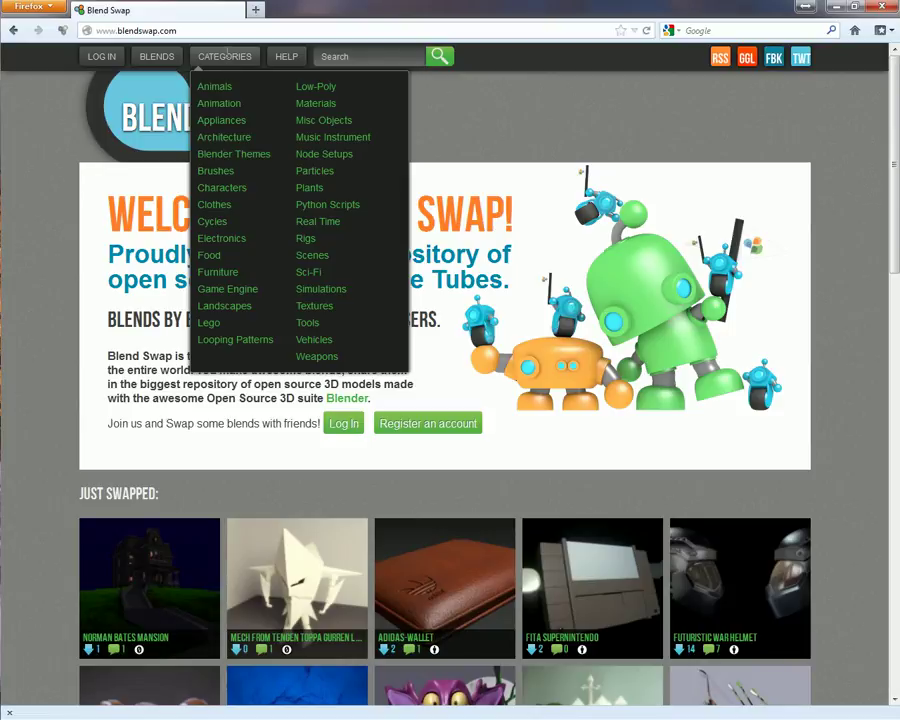
pyautogui.click(230, 290)
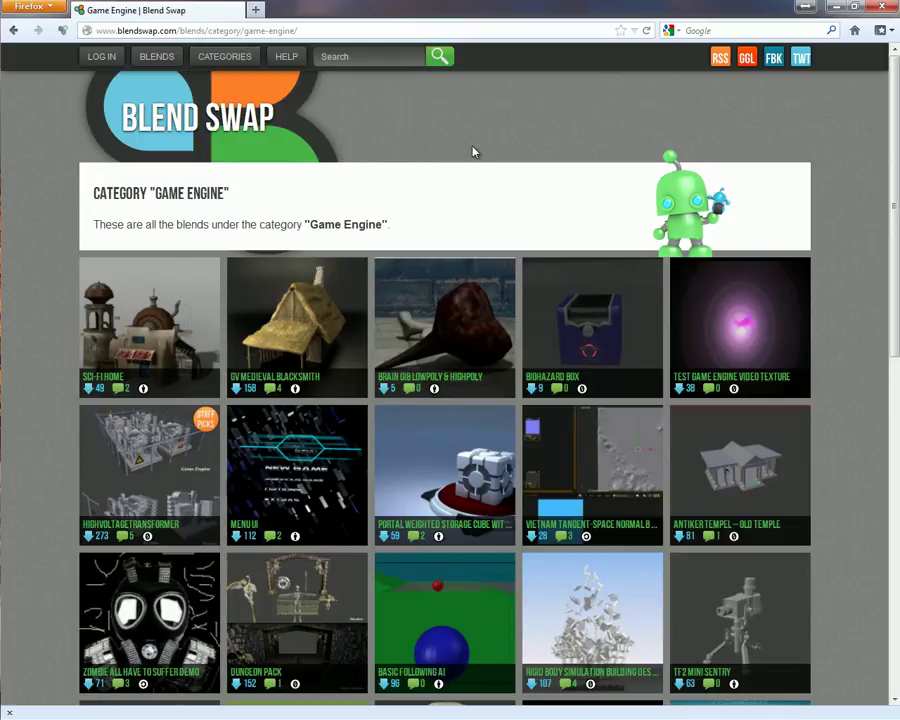
# - Search the site for 'soldier' and open the S.W.A.T. blend page
pyautogui.scroll(-5, 442, 155)
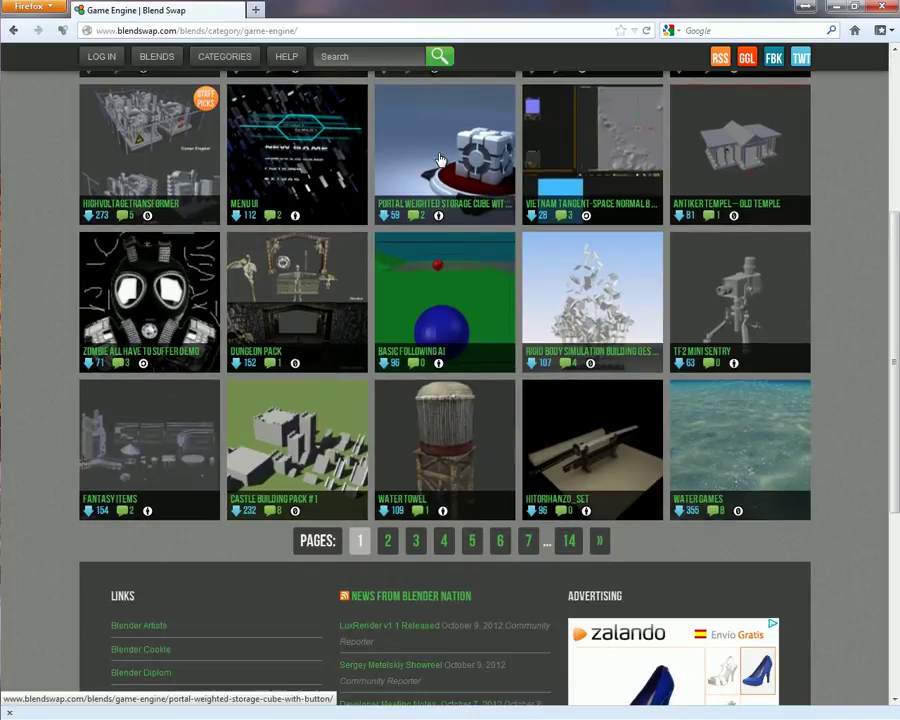
pyautogui.scroll(5, 440, 160)
pyautogui.click(370, 54)
pyautogui.write('soldier')
pyautogui.press('Return')
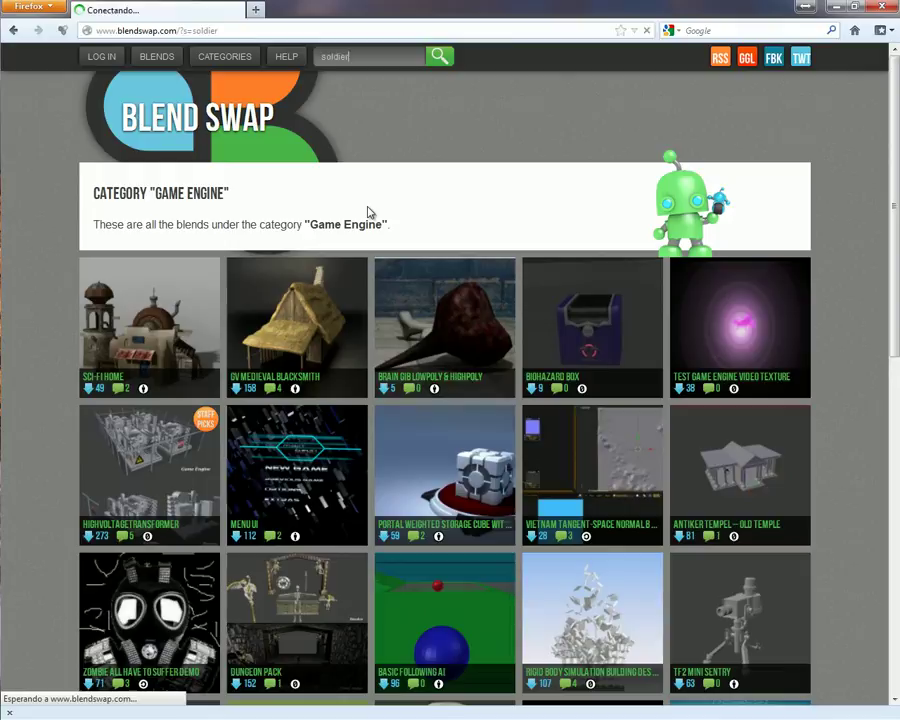
pyautogui.scroll(-10, 322, 272)
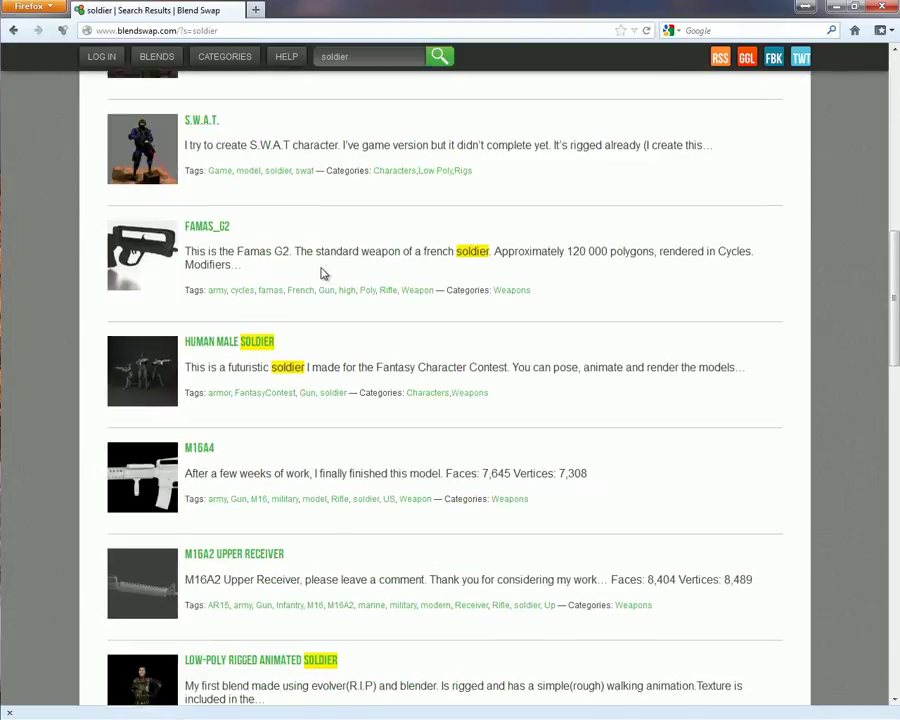
pyautogui.scroll(3, 156, 348)
pyautogui.click(199, 367)
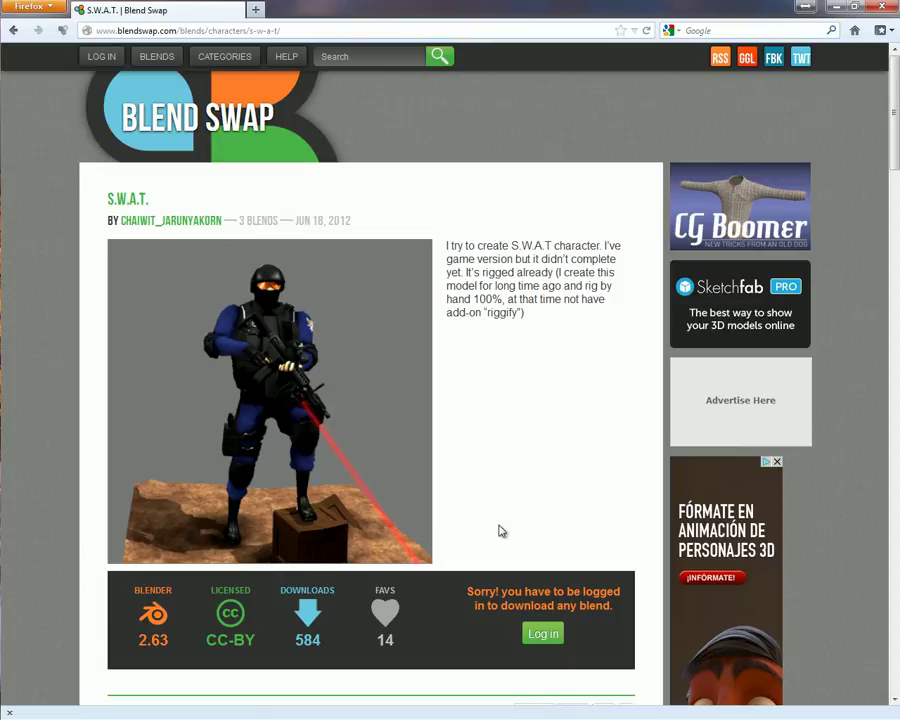
# - Log in to Blend Swap, search 'soldier' again and reopen the S.W.A.T. page
pyautogui.click(535, 632)
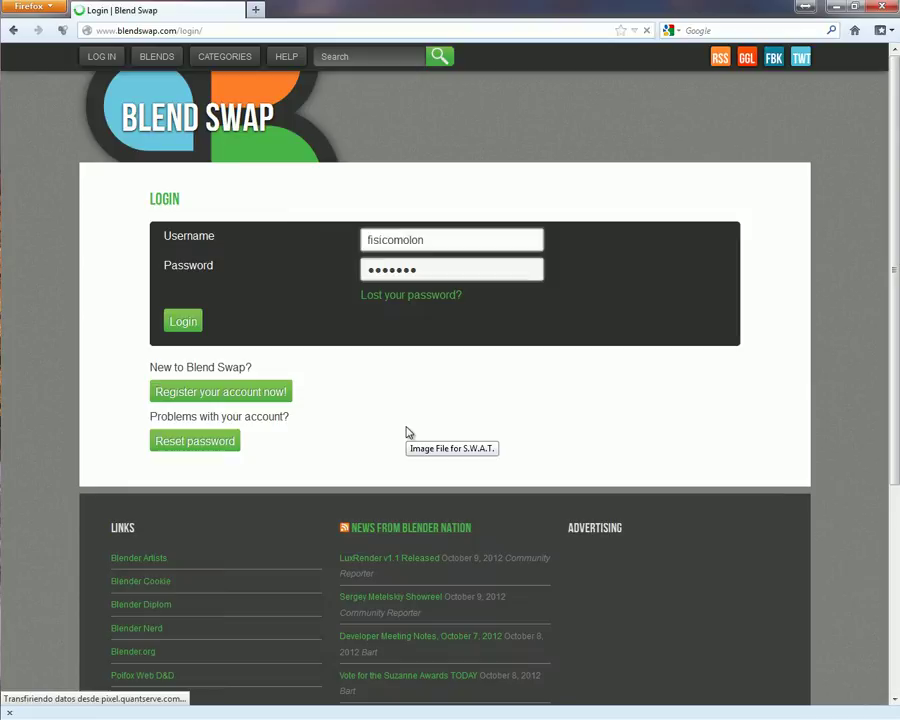
pyautogui.click(197, 332)
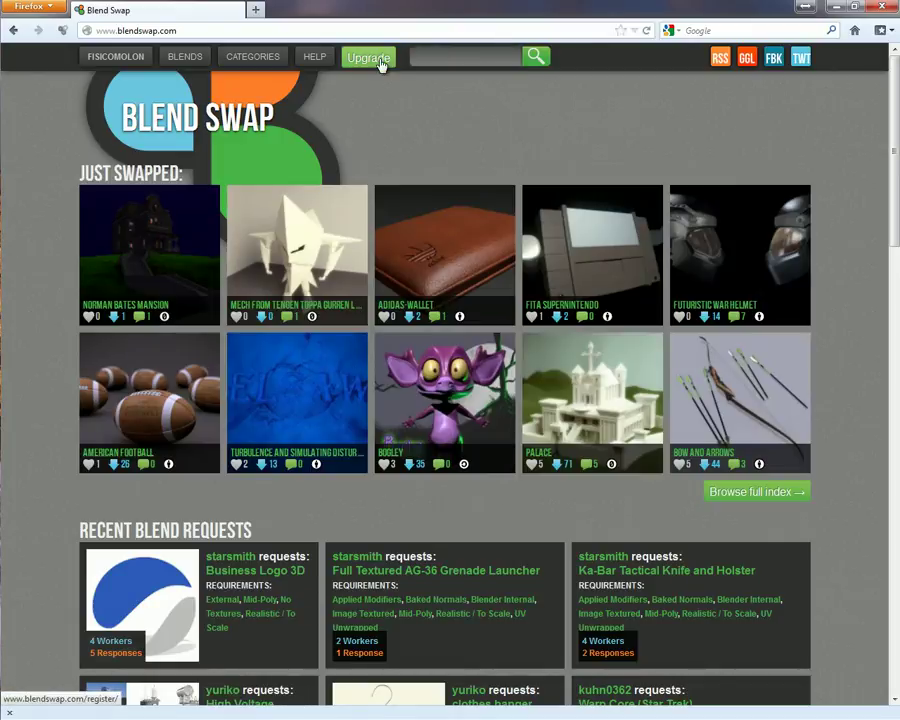
pyautogui.write('soldier')
pyautogui.press('Return')
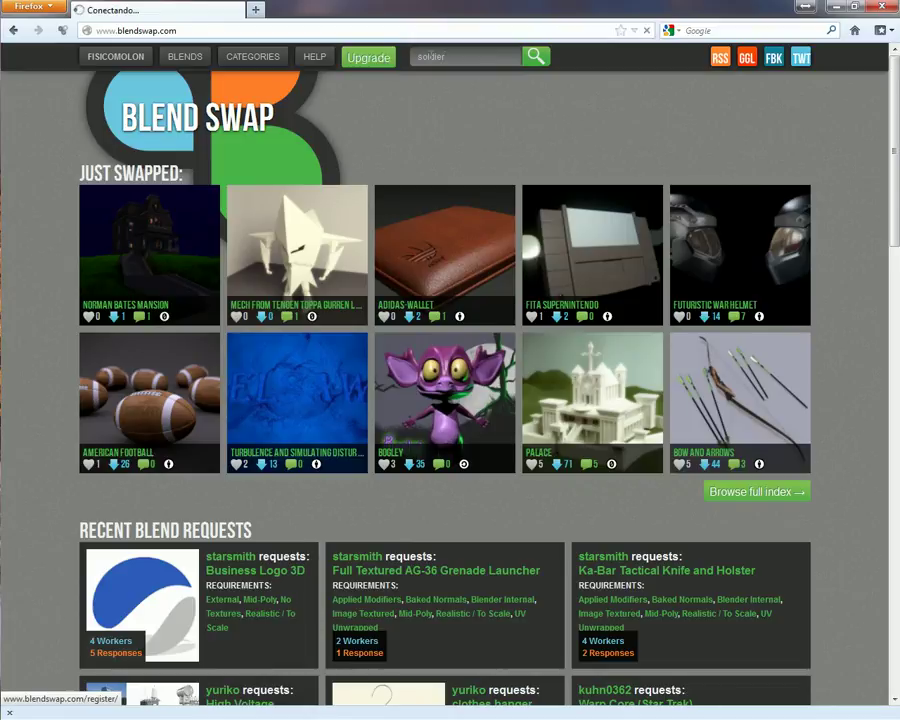
pyautogui.scroll(-3, 137, 420)
pyautogui.scroll(-3, 137, 420)
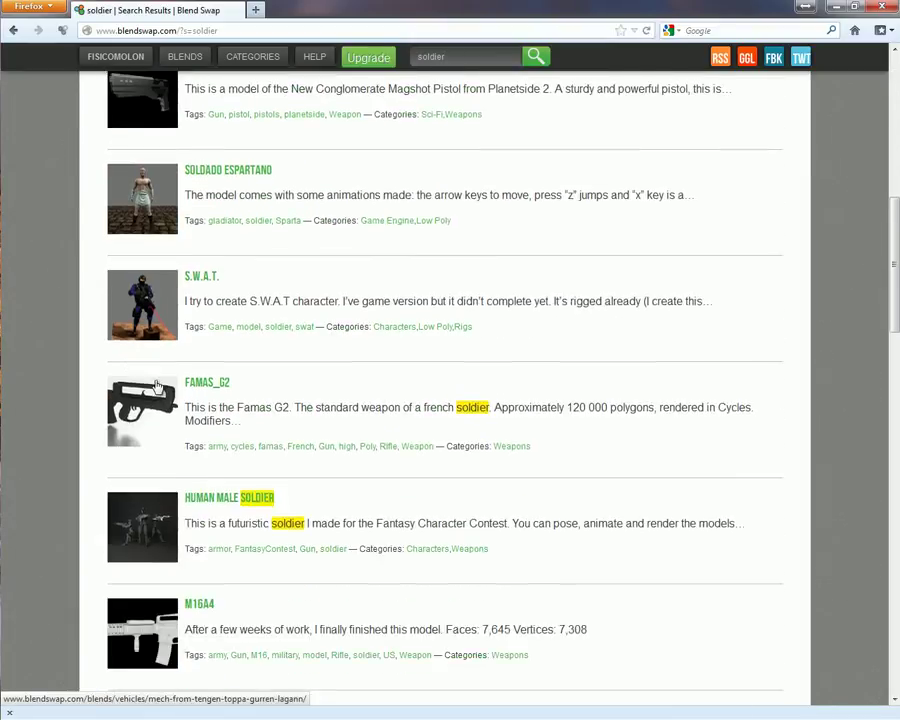
pyautogui.click(193, 277)
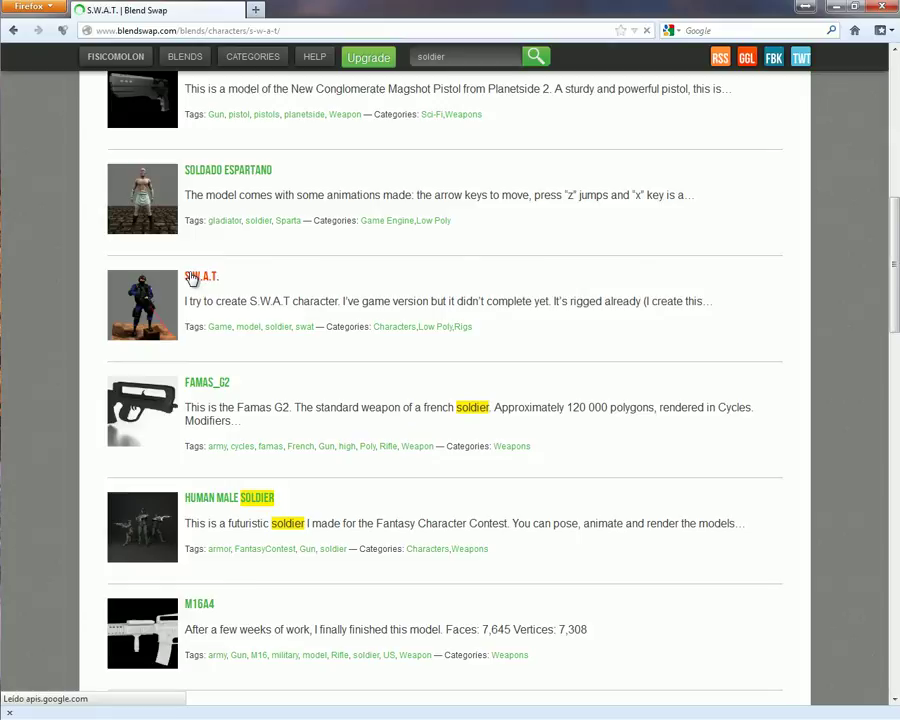
# - Download S.W.A.T. by accepting its CC-BY licence, then cancel the swat.rar save dialog
pyautogui.scroll(-1, 569, 636)
pyautogui.scroll(-1, 569, 636)
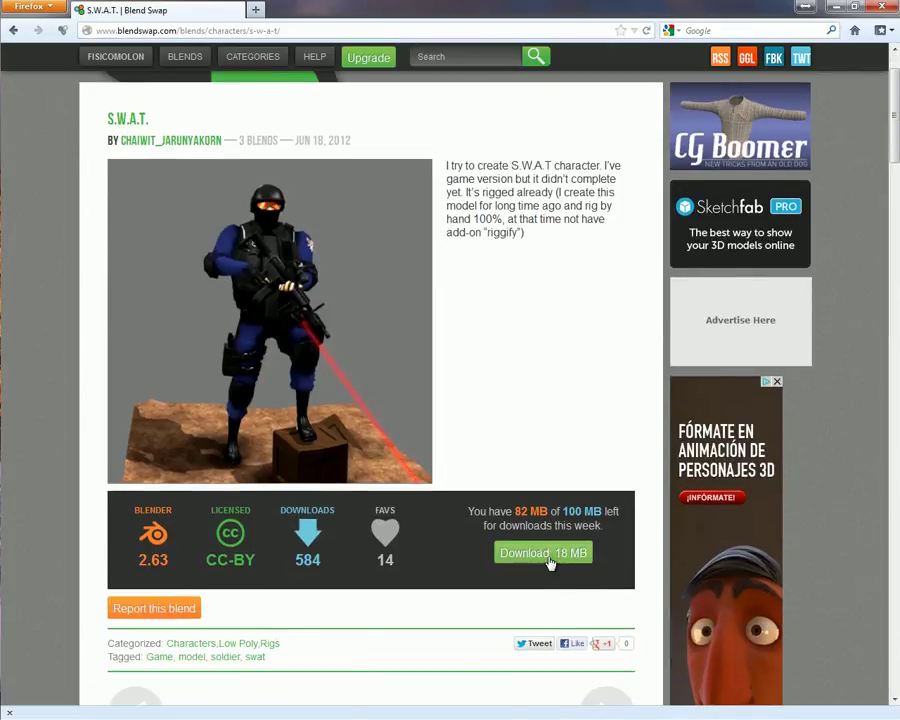
pyautogui.click(548, 556)
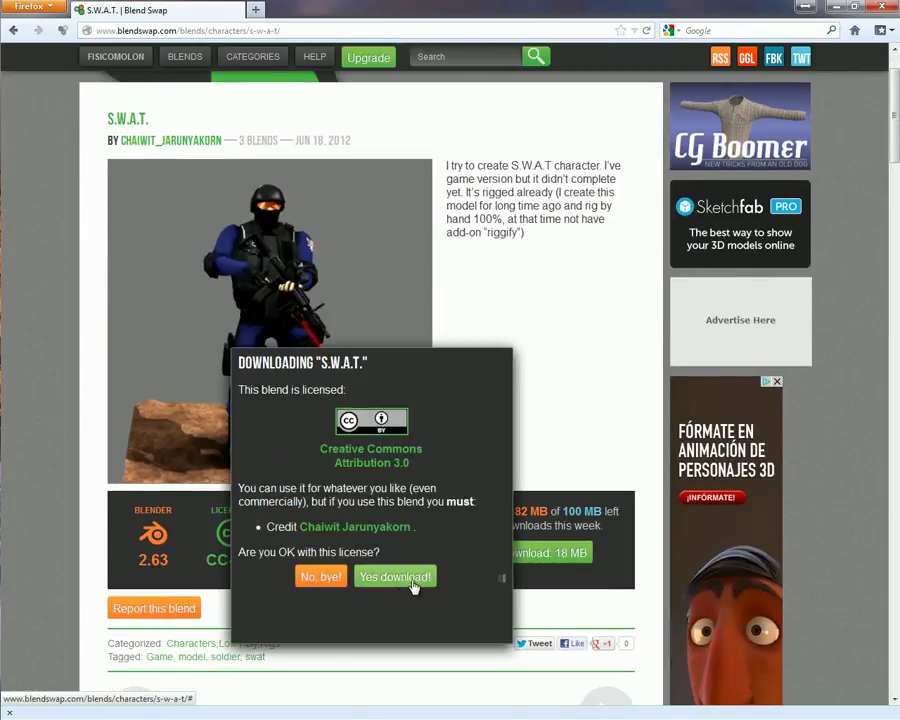
pyautogui.click(404, 578)
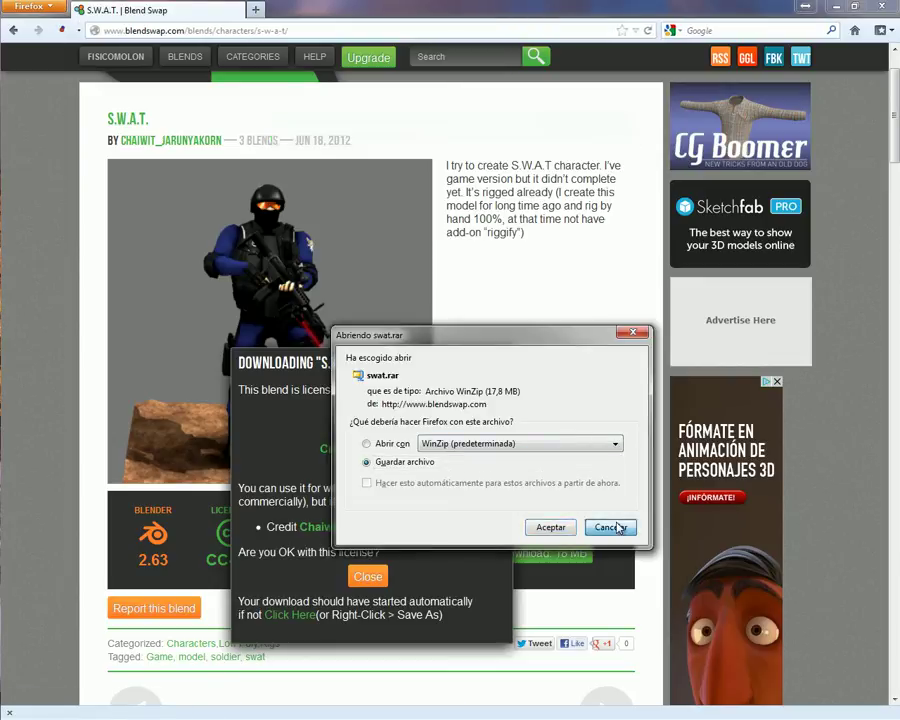
pyautogui.click(621, 527)
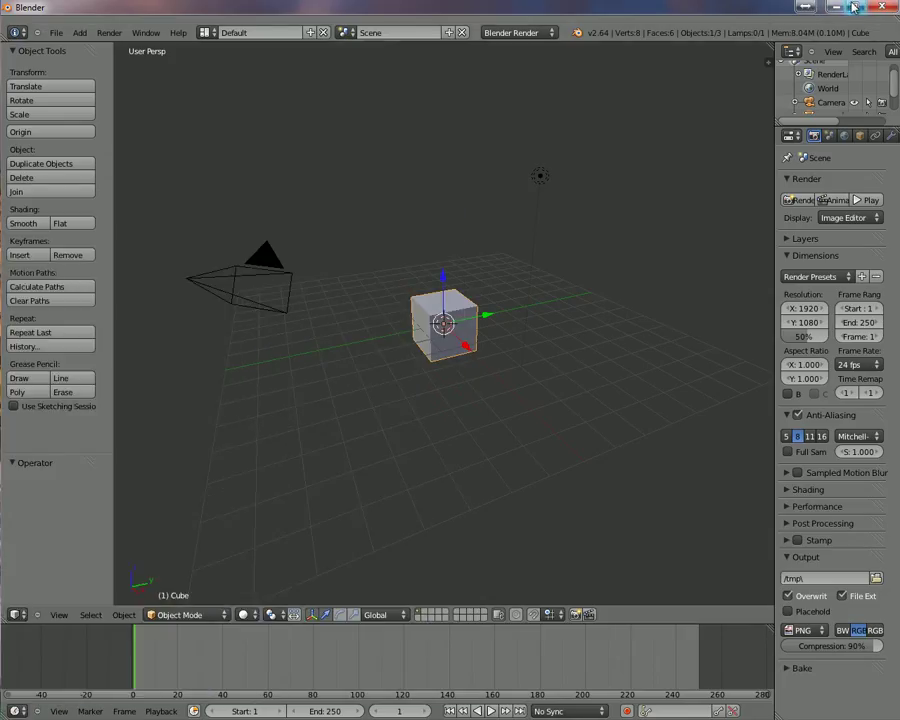
# - Minimize Blender, open the desktop swat folder and preview char_rigging_2.5.blend
pyautogui.click(807, 6)
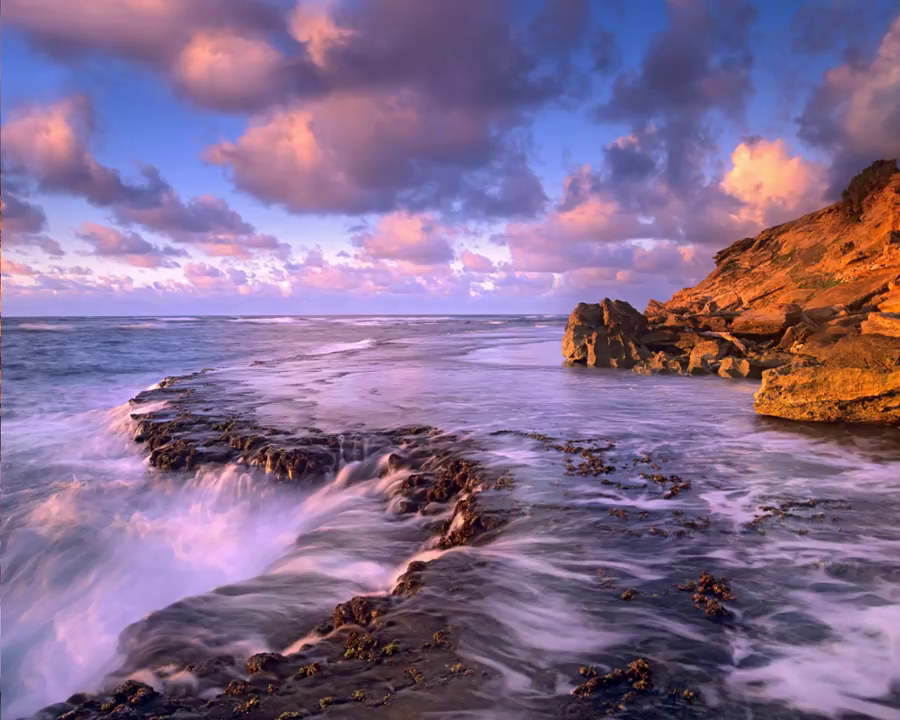
pyautogui.moveTo(171, 271); pyautogui.dragTo(446, 280)
pyautogui.click(226, 180)
pyautogui.doubleClick(446, 278)
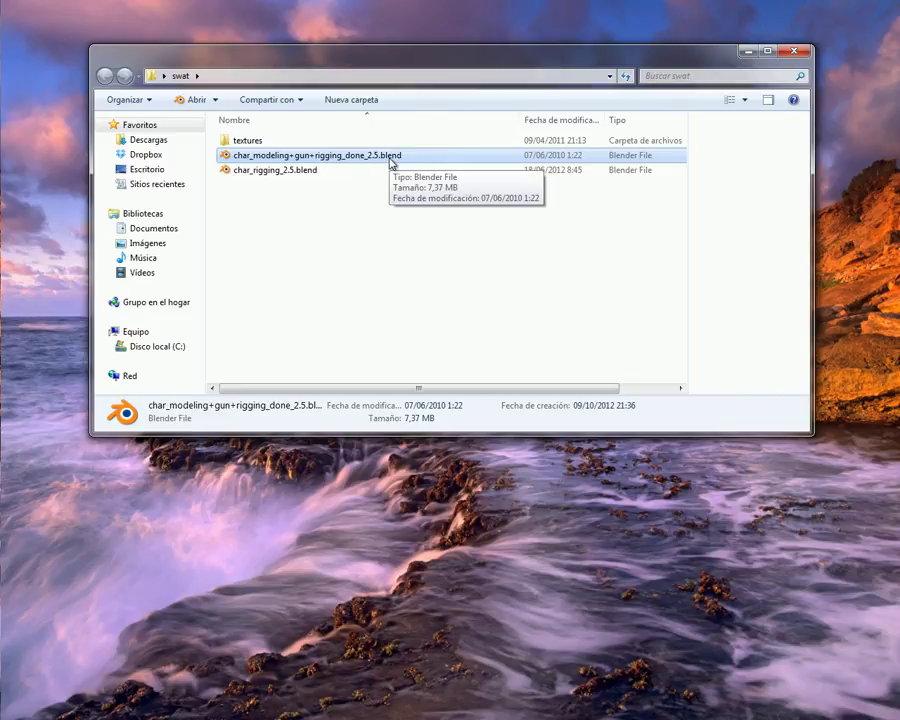
pyautogui.click(309, 175)
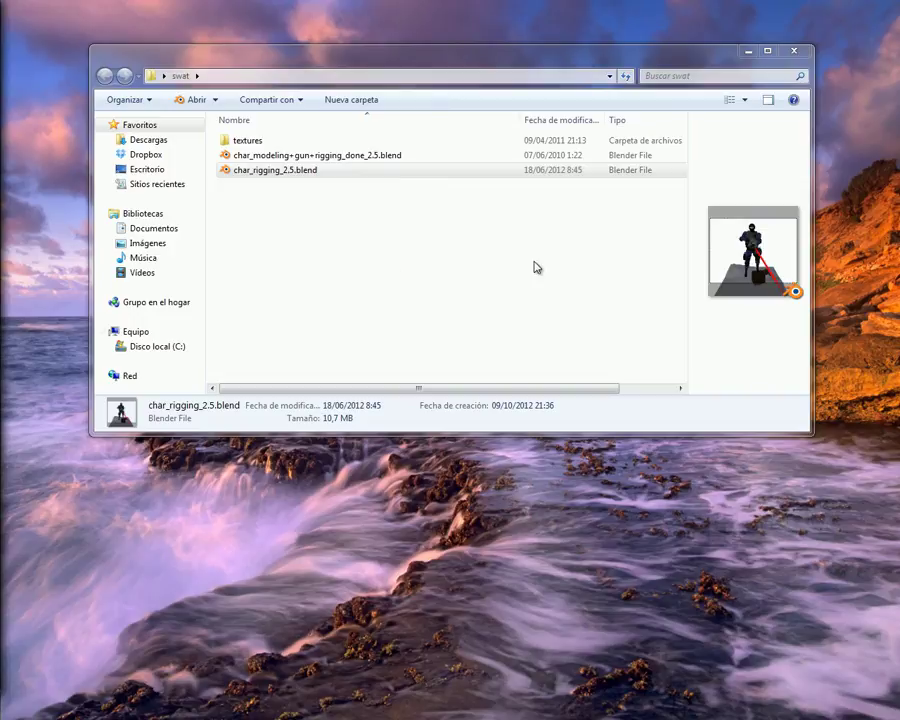
# - Preview the other SWAT blend file, orbiting the soldier from front to side view
pyautogui.click(314, 157)
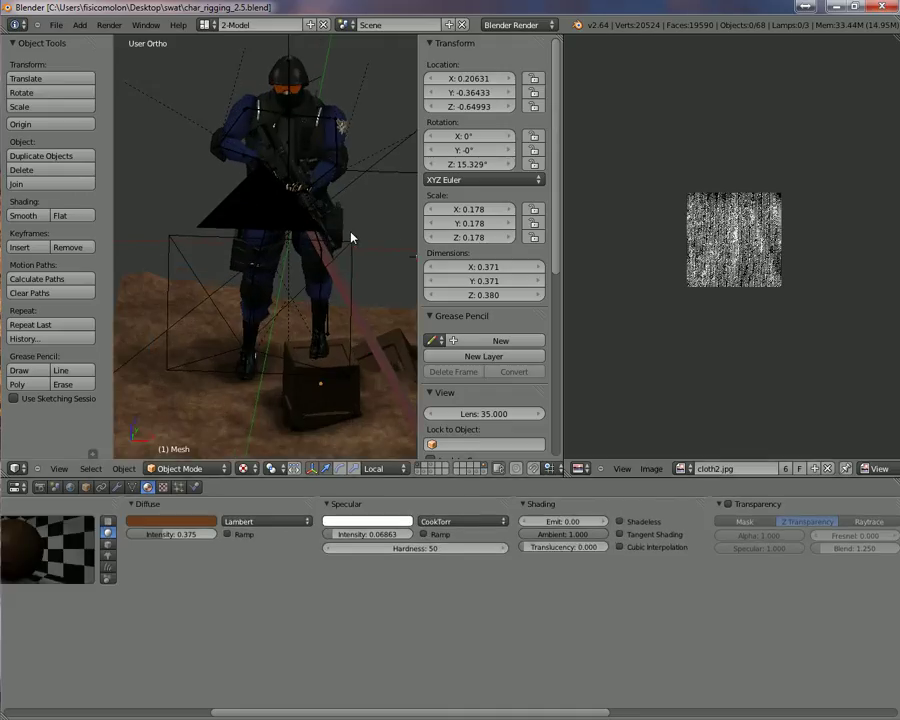
pyautogui.scroll(3, 351, 237)
pyautogui.scroll(-3, 231, 237)
pyautogui.moveTo(231, 237)
pyautogui.mouseDown(button='middle')
pyautogui.moveTo(358, 217)
pyautogui.moveTo(377, 200)
pyautogui.moveTo(382, 237)
pyautogui.moveTo(295, 285)
pyautogui.moveTo(232, 215)
pyautogui.mouseUp(button='middle')
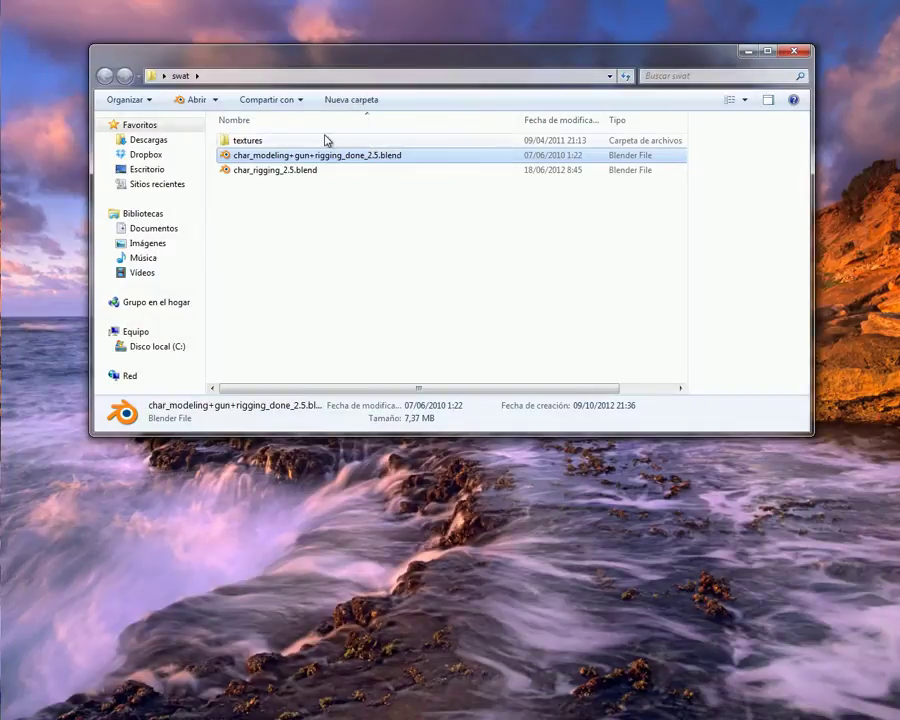
# - Open char_modeling+gun+rigging_done_2.5.blend, inspect the soldier's torso, then close it
pyautogui.doubleClick(227, 156)
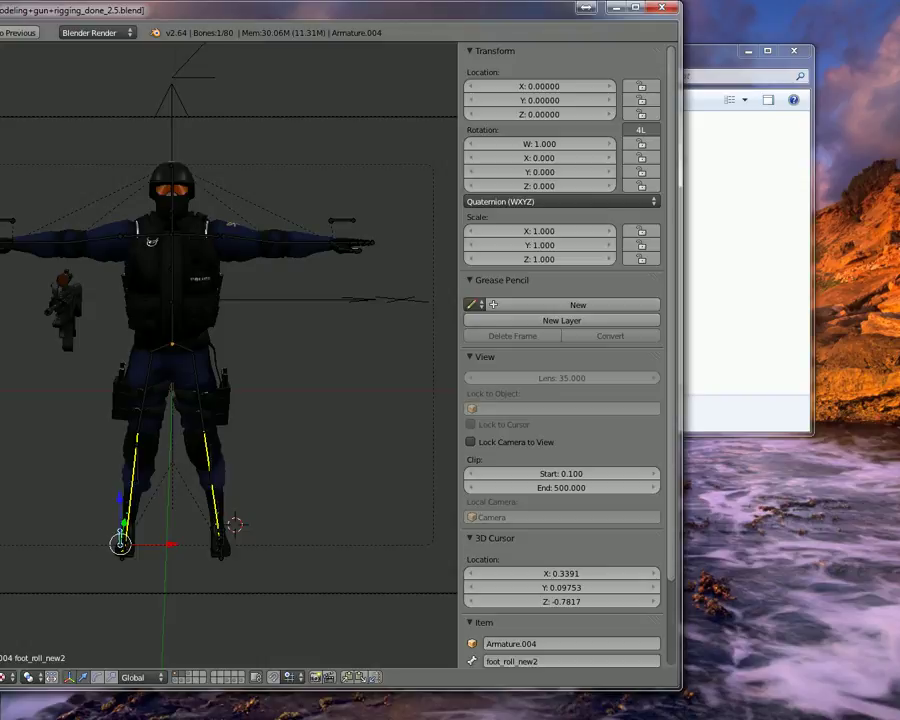
pyautogui.moveTo(300, 16); pyautogui.dragTo(530, 17)
pyautogui.moveTo(400, 240); pyautogui.dragTo(372, 189, button='middle')
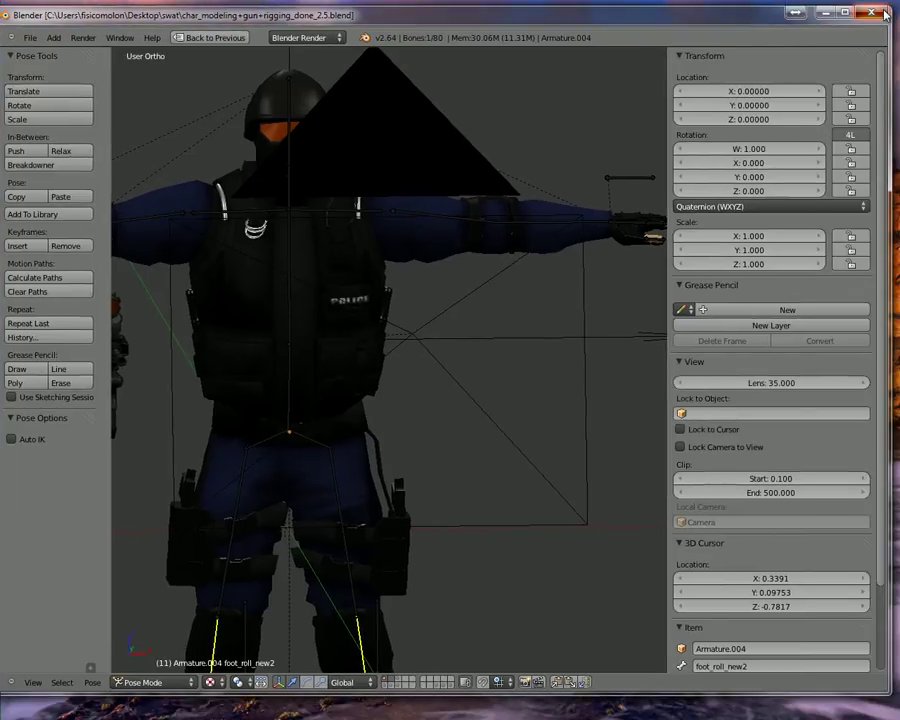
pyautogui.click(880, 12)
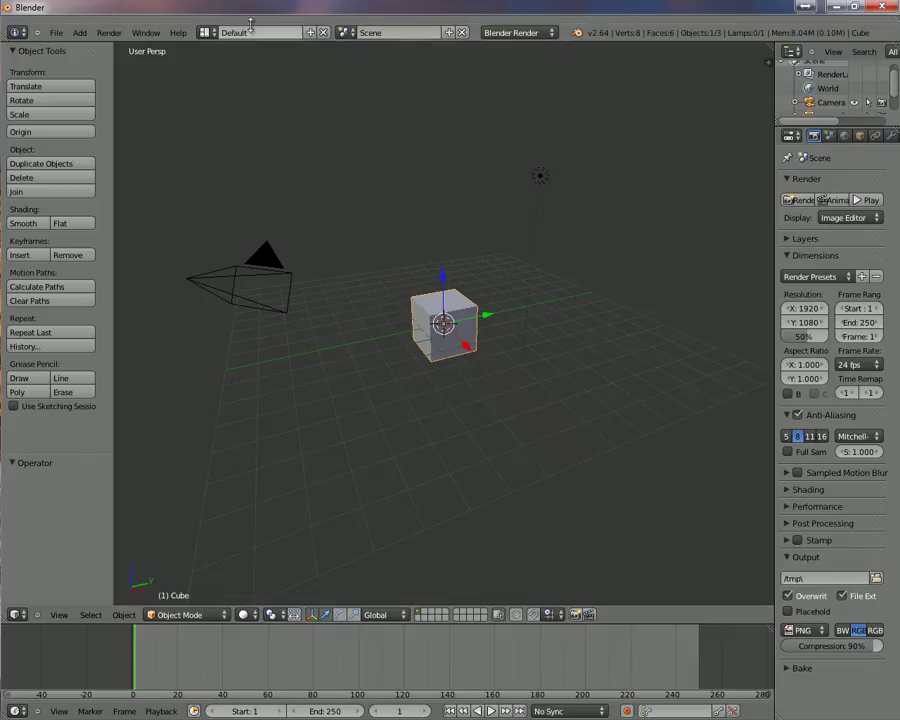
# - Switch Blender's screen layout to Game Logic
pyautogui.click(207, 32)
pyautogui.click(227, 109)
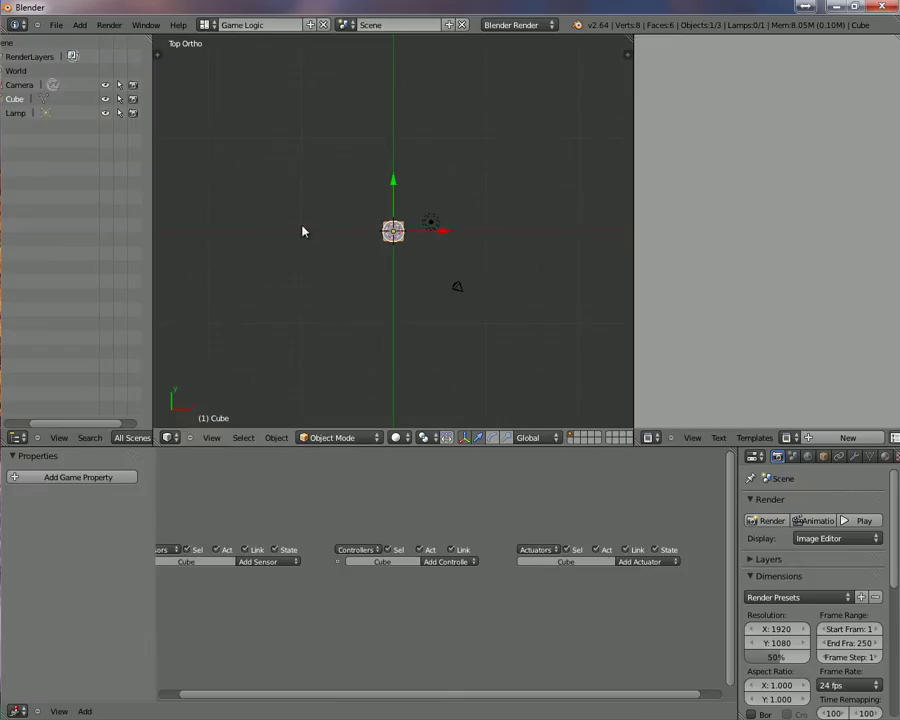
pyautogui.scroll(7, 316, 232)
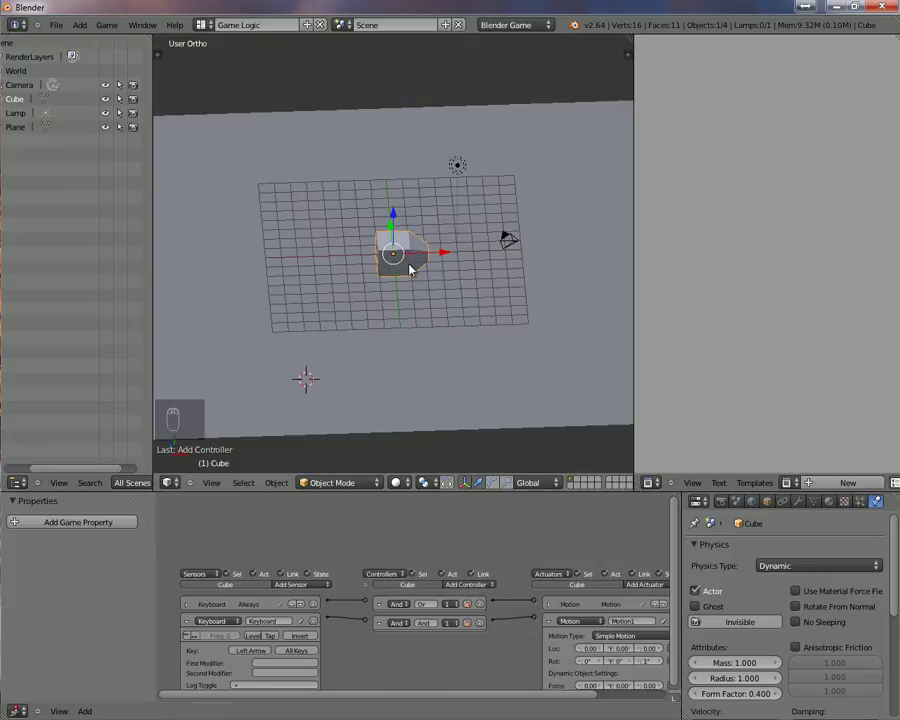
# - Test-run the cube game with P, then merge the Outliner into an enlarged 3D View
pyautogui.press('p')
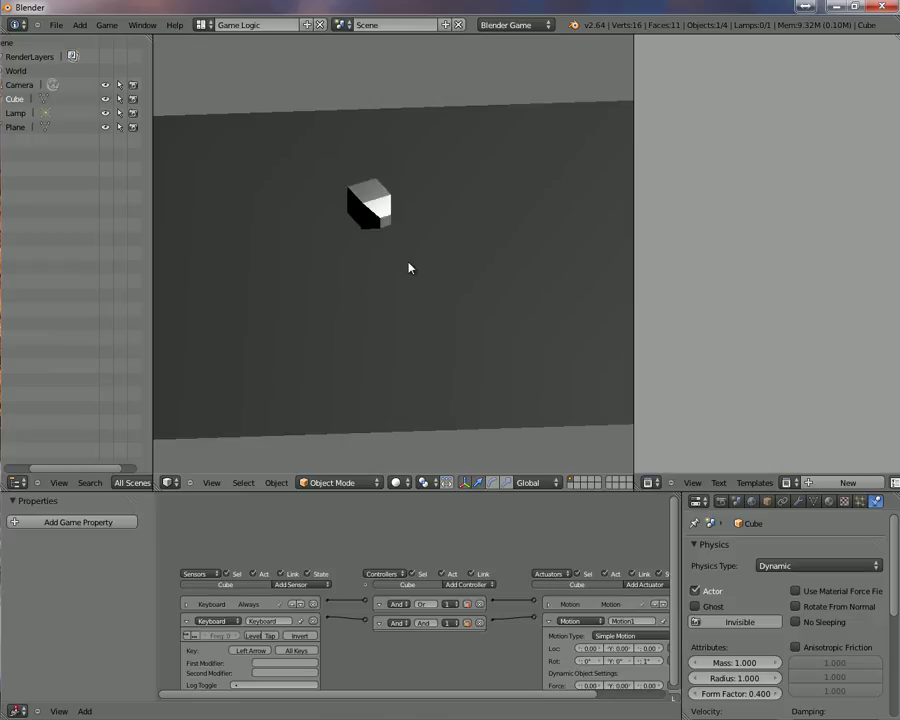
pyautogui.press('Escape')
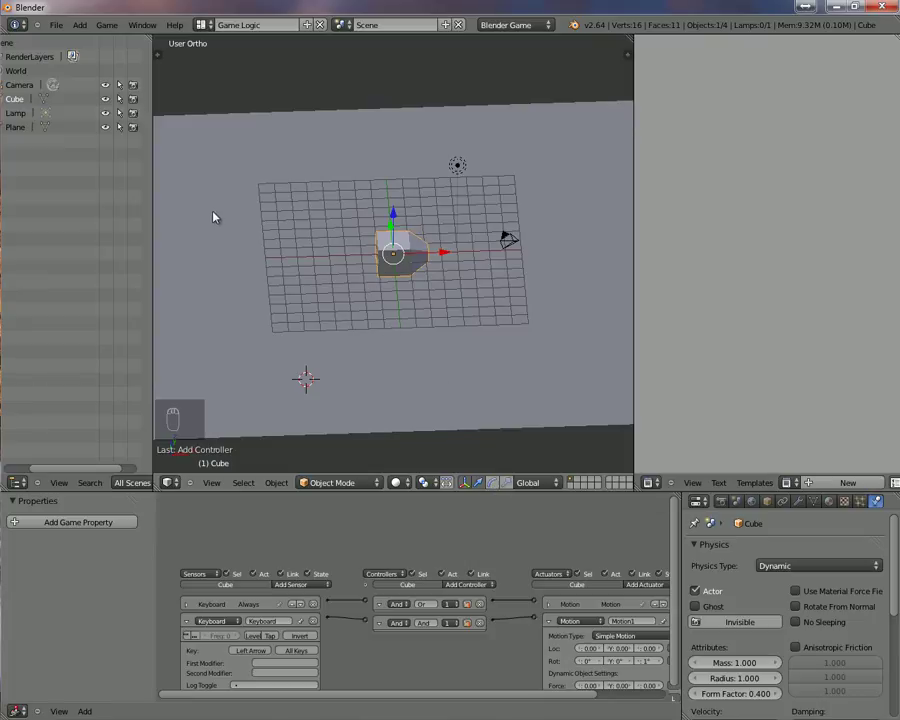
pyautogui.moveTo(155, 490); pyautogui.dragTo(110, 430)
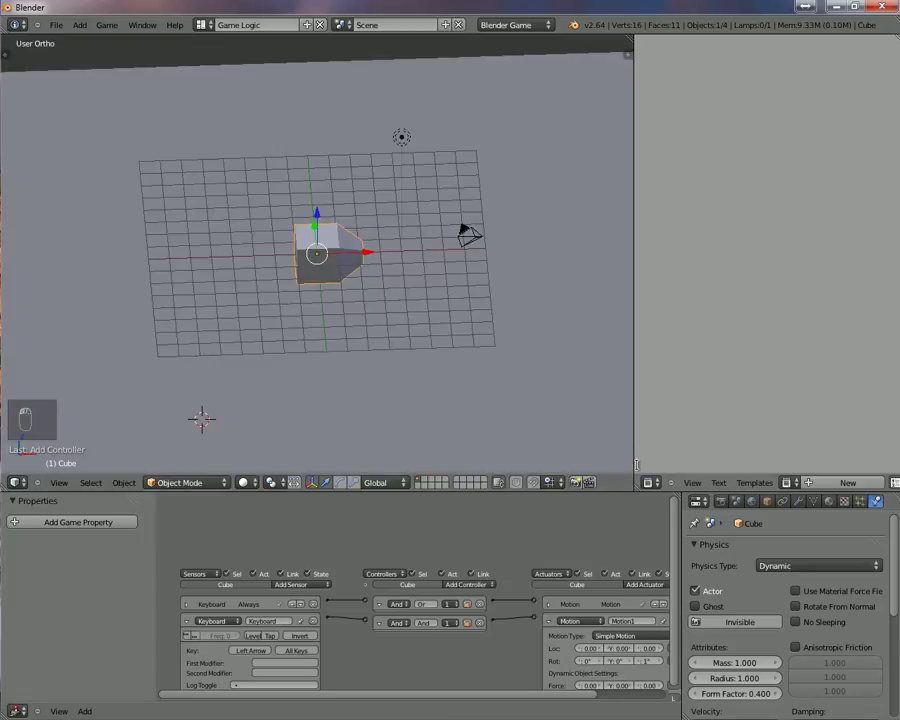
pyautogui.moveTo(634, 330); pyautogui.dragTo(712, 330)
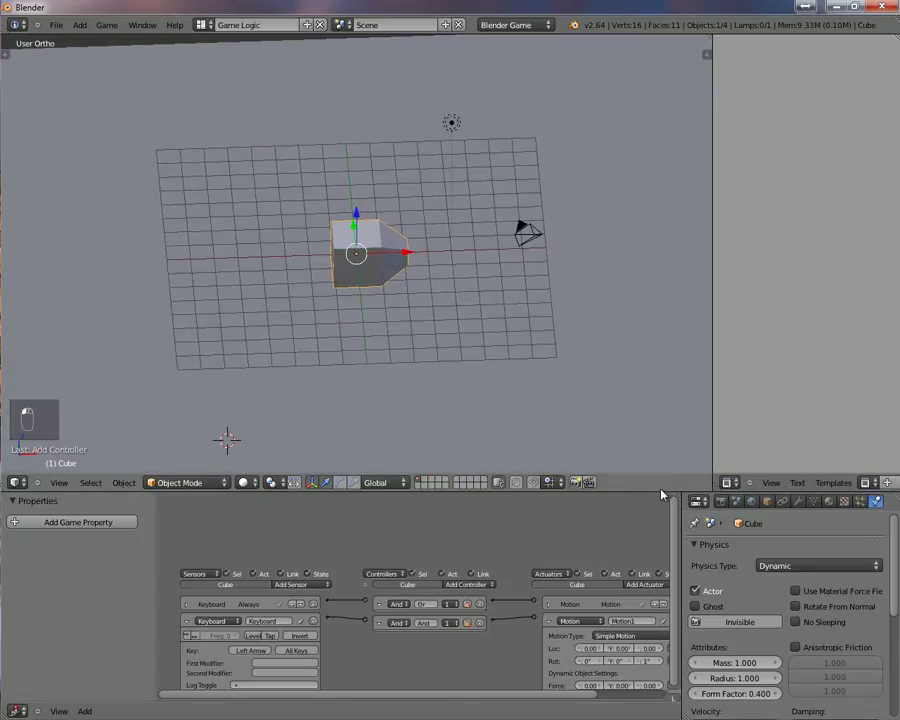
pyautogui.moveTo(664, 492); pyautogui.dragTo(658, 524)
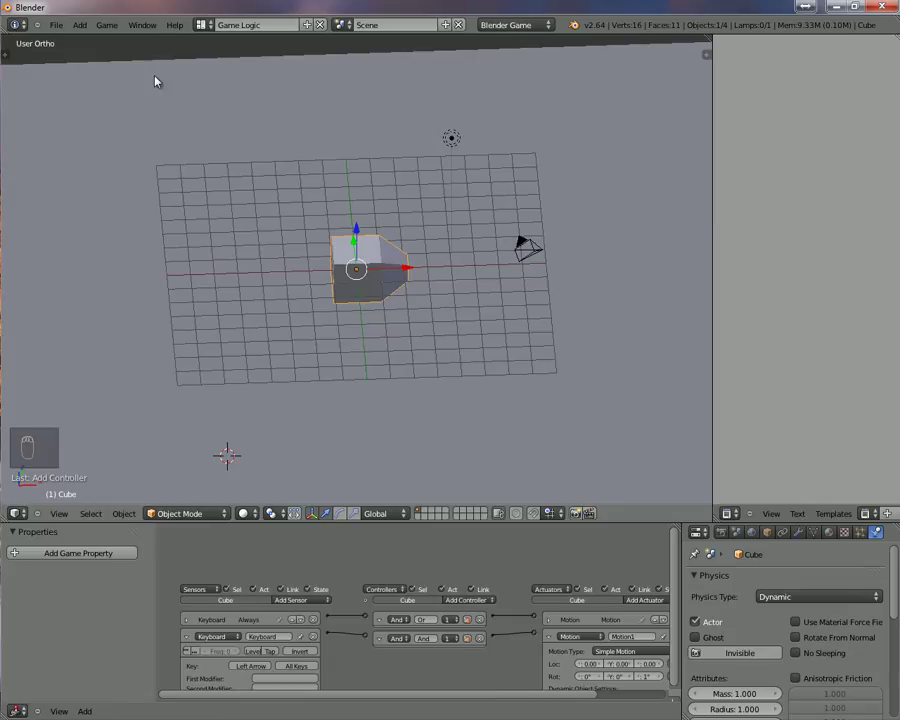
# - Start File > Append, go to the Desktop folder and maximize the Blender window
pyautogui.click(57, 25)
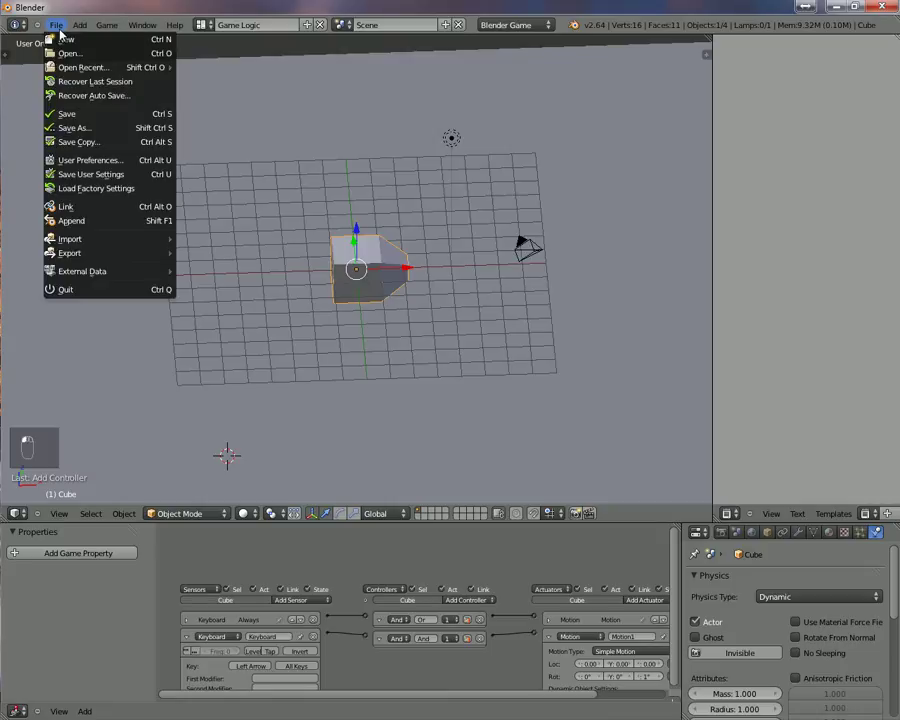
pyautogui.moveTo(88, 240)
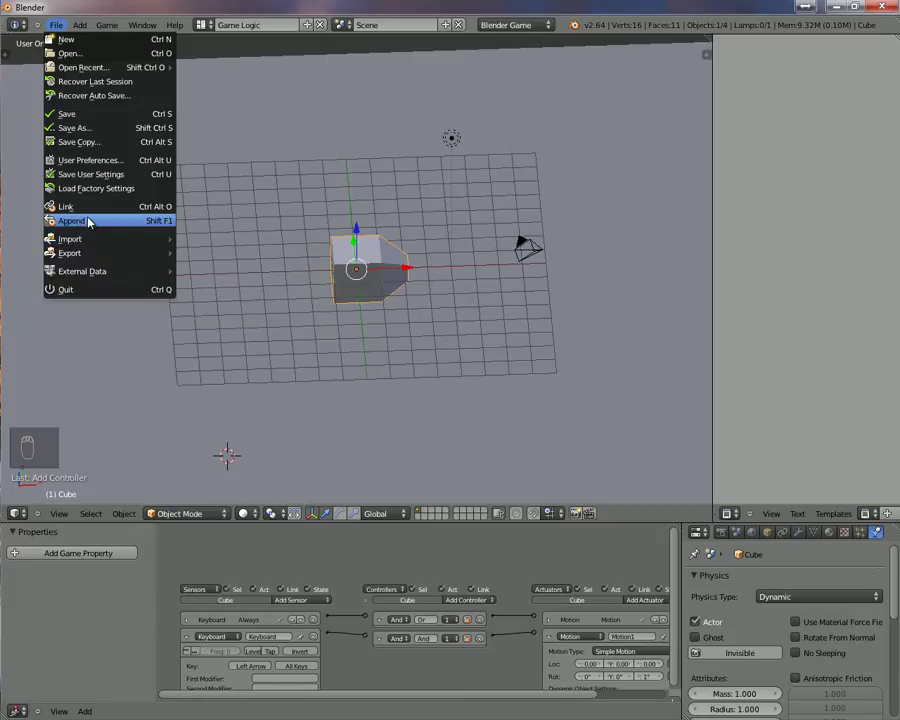
pyautogui.click(89, 222)
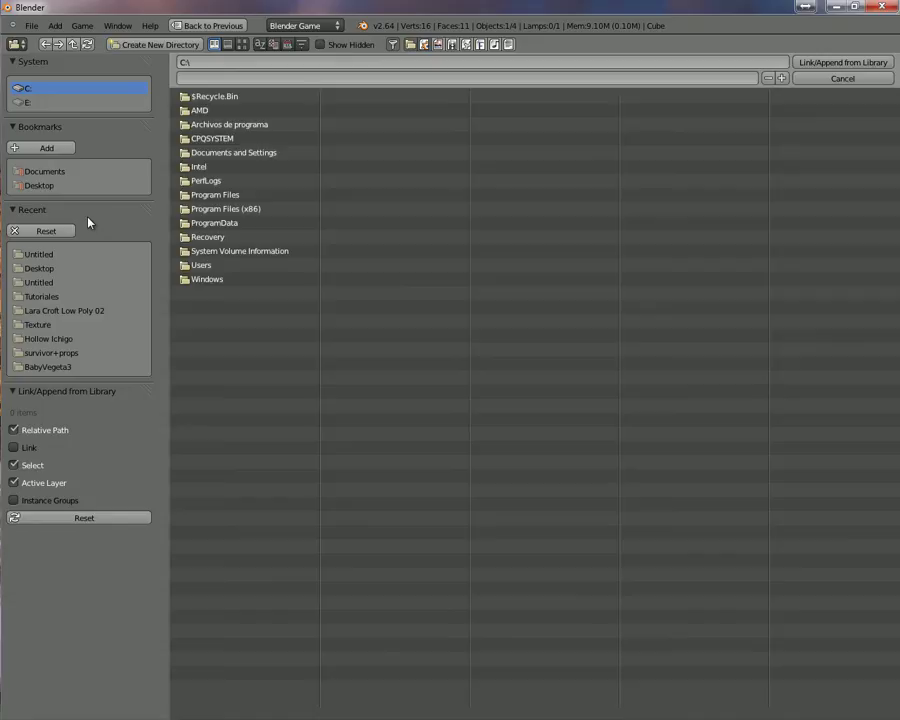
pyautogui.click(40, 256)
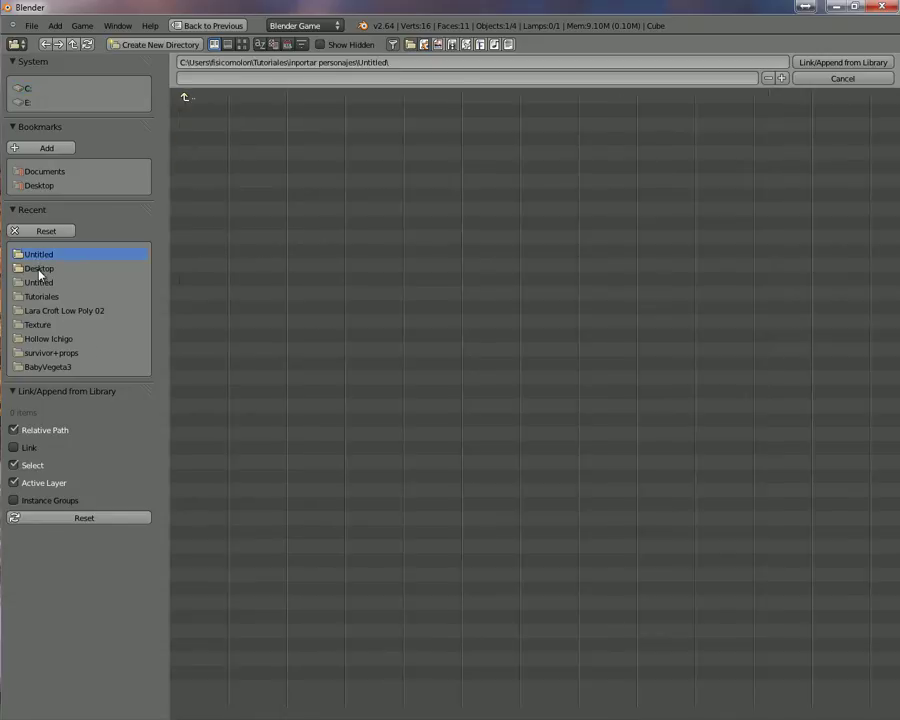
pyautogui.click(39, 270)
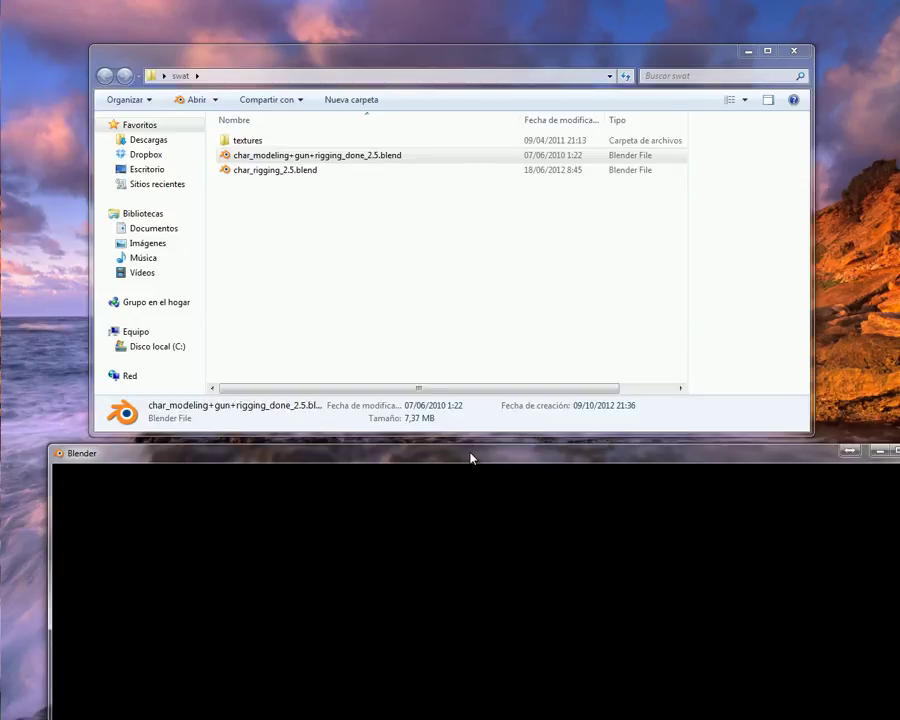
pyautogui.moveTo(472, 457); pyautogui.dragTo(416, 106)
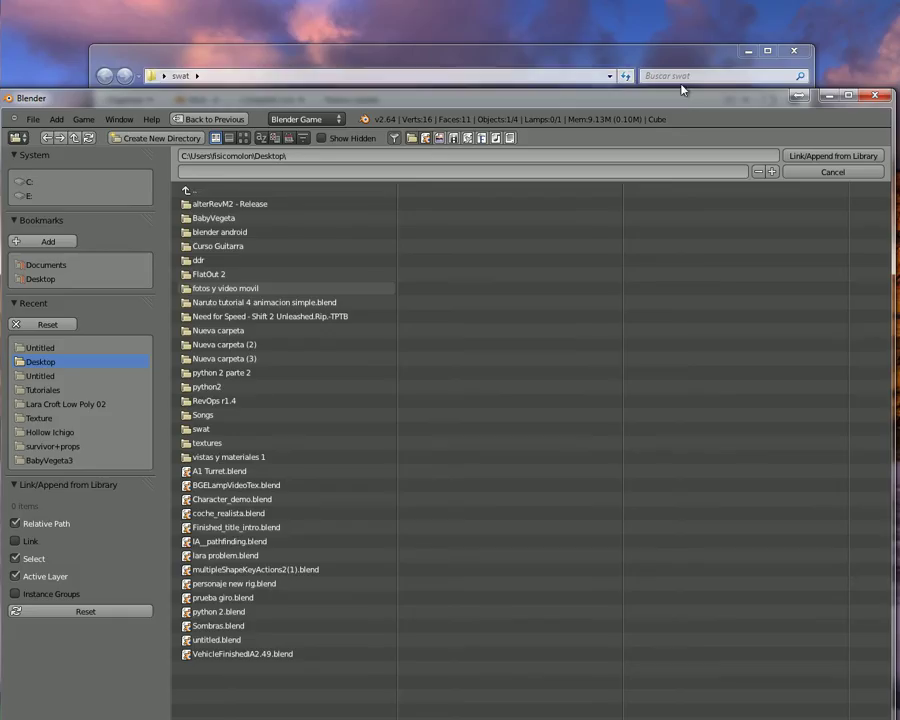
pyautogui.click(847, 97)
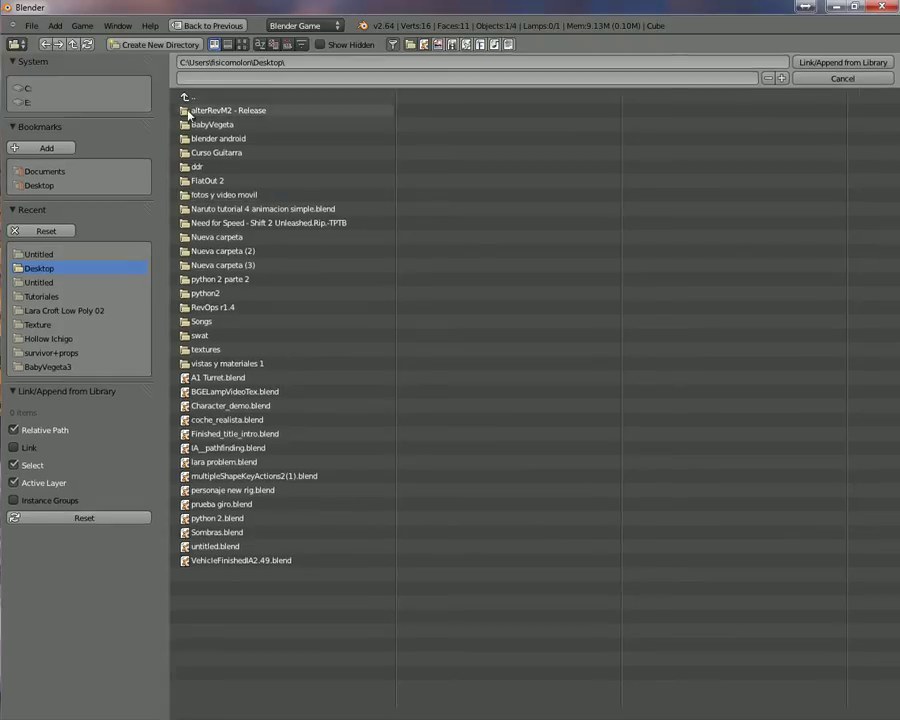
# - Browse into swat > char_modeling+gun+rigging_done_2.5.blend > Object, then bring up the swat folder
pyautogui.doubleClick(200, 336)
pyautogui.doubleClick(266, 125)
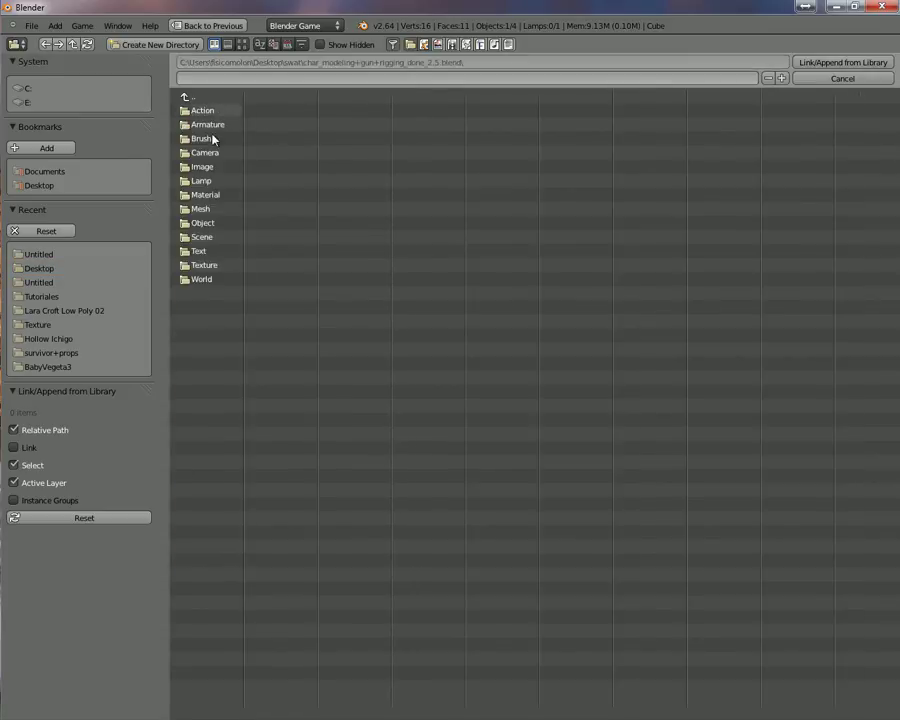
pyautogui.doubleClick(205, 223)
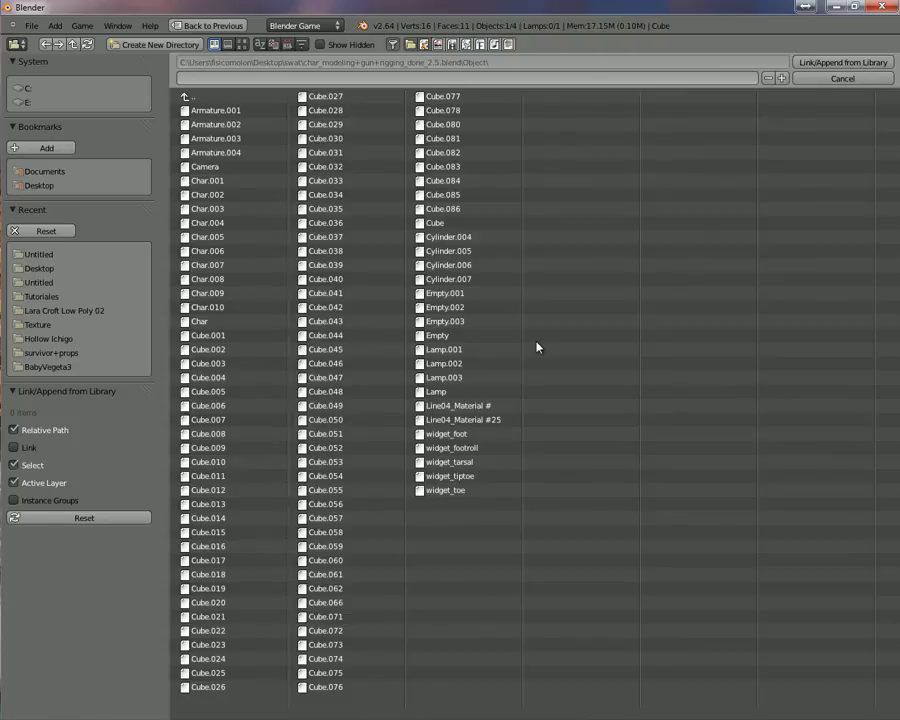
pyautogui.moveTo(486, 4); pyautogui.dragTo(733, 227)
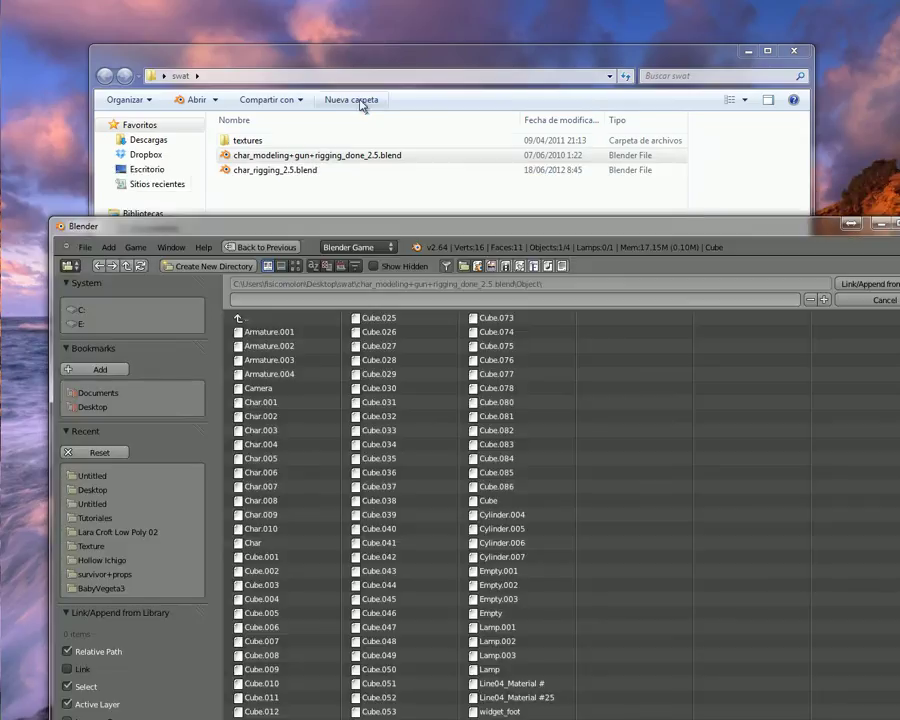
pyautogui.click(357, 155)
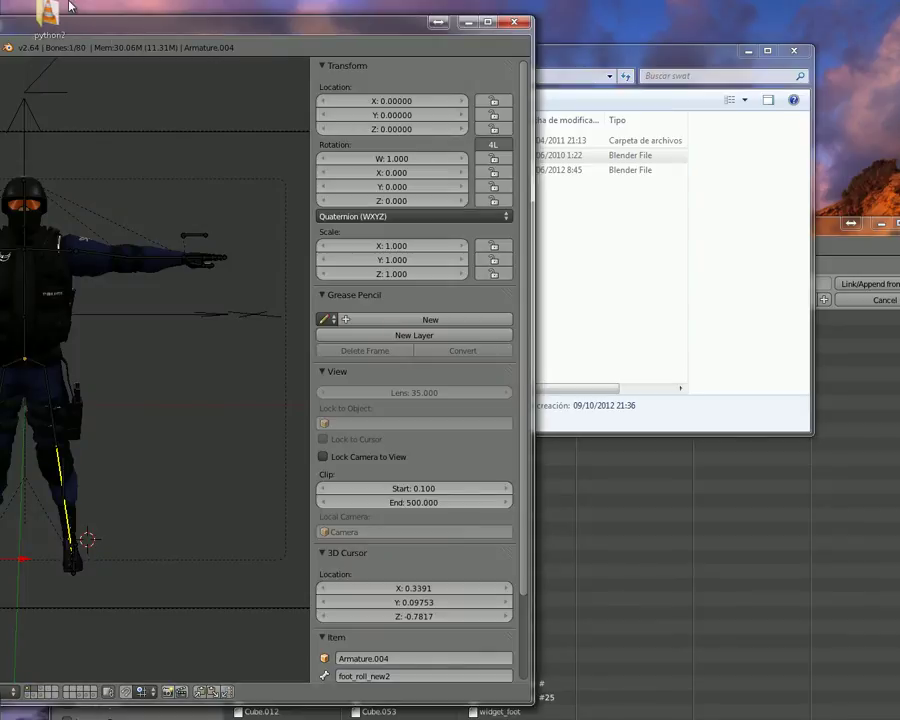
# - Select the soldier's chest badge piece and switch to a front orthographic view
pyautogui.moveTo(265, 17); pyautogui.dragTo(527, 20)
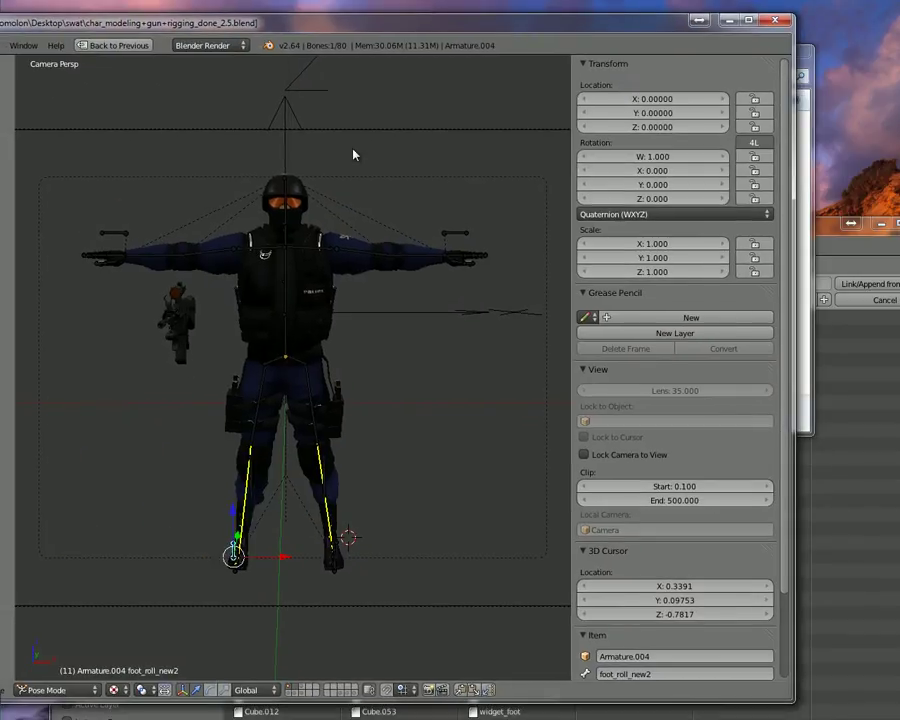
pyautogui.rightClick(318, 297)
pyautogui.scroll(5, 307, 307)
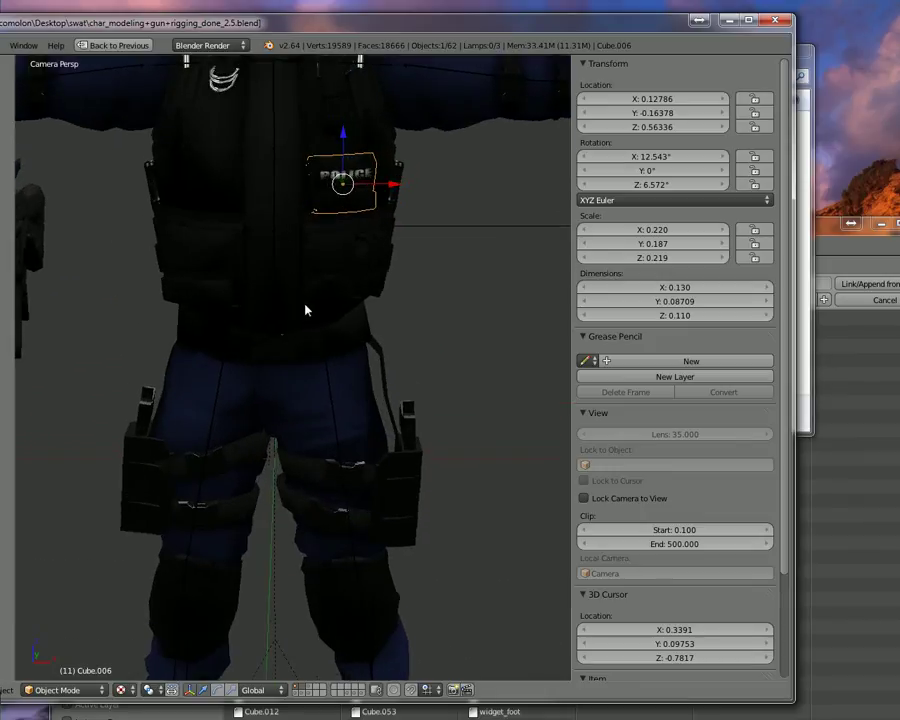
pyautogui.scroll(-1, 260, 290)
pyautogui.press('KP_0')
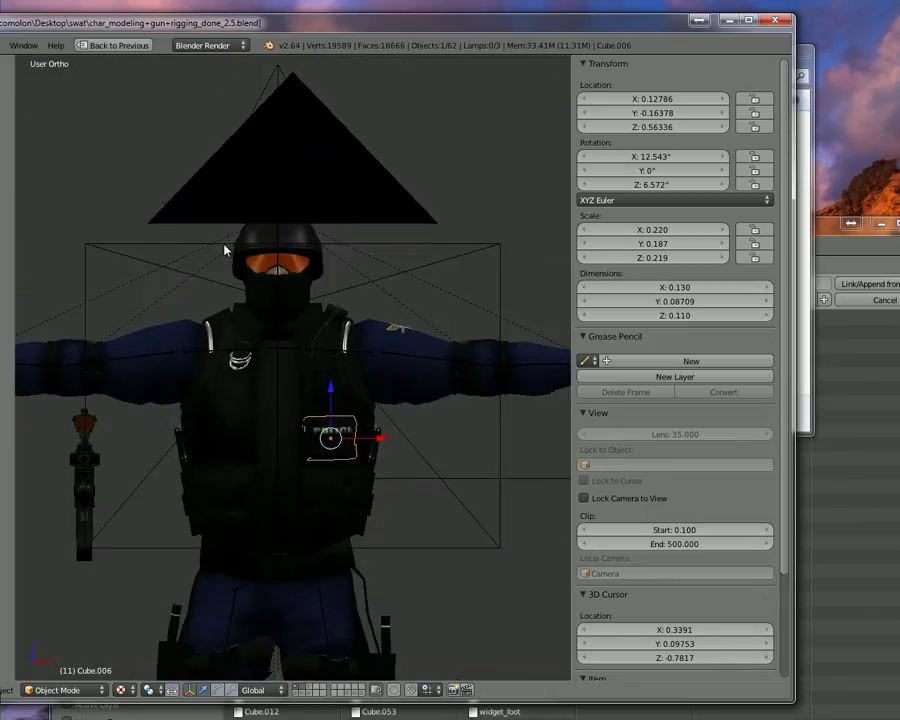
pyautogui.scroll(-3, 229, 255)
# - Inspect the arm bones and meshes Cube.078 and Cube.013, test-moving the arm and cancelling
pyautogui.rightClick(338, 345)
pyautogui.hotkey('ctrl', 'Tab')
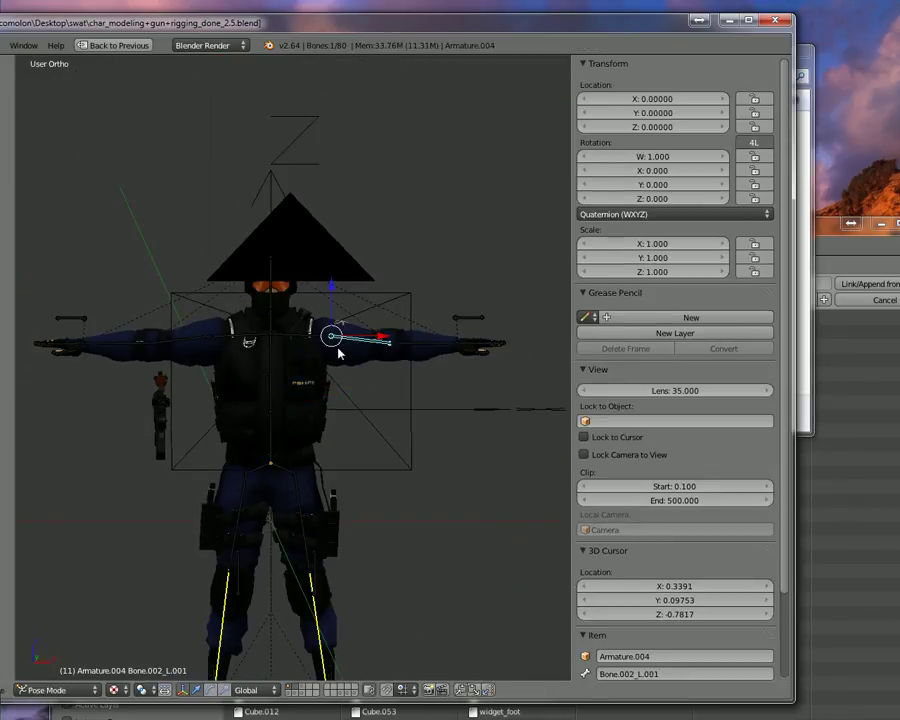
pyautogui.hotkey('ctrl', 'Tab')
pyautogui.rightClick(338, 352)
pyautogui.press('g')
pyautogui.press('Escape')
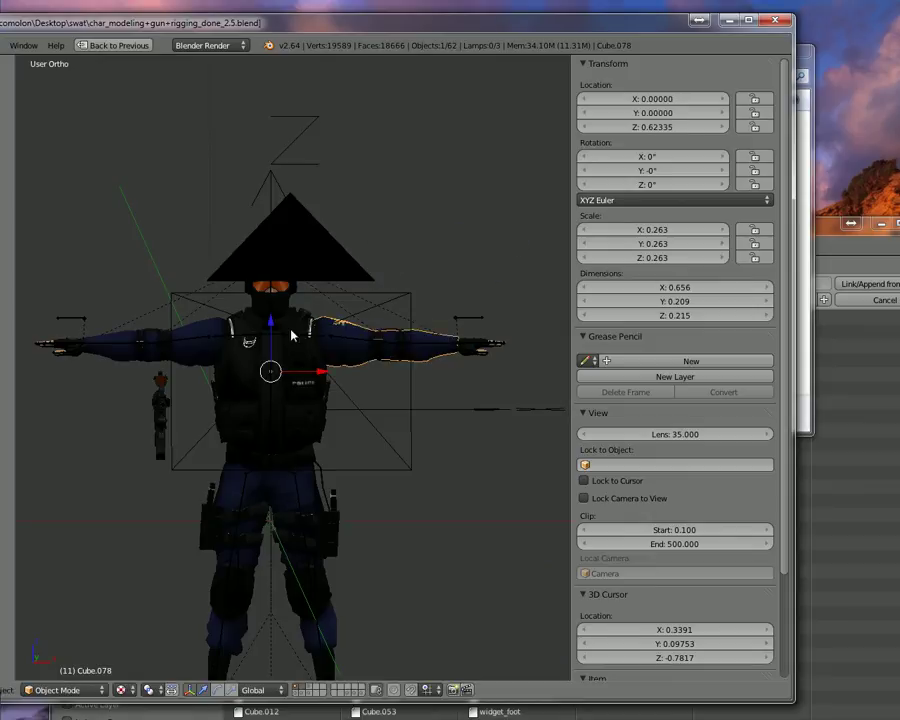
pyautogui.rightClick(270, 312)
pyautogui.hotkey('ctrl', 'Tab')
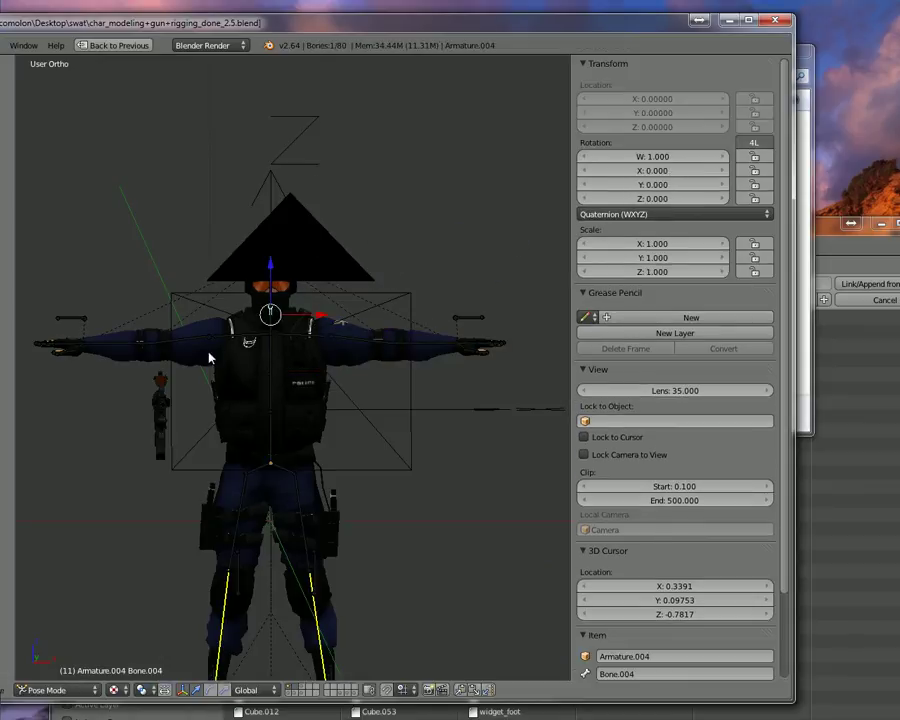
pyautogui.hotkey('ctrl', 'Tab')
pyautogui.rightClick(205, 354)
# - Test-move Cube.015 and the head mesh Cube along Z, cancelling, then maximize the window
pyautogui.rightClick(291, 422)
pyautogui.press('g')
pyautogui.press('Escape')
pyautogui.rightClick(308, 366)
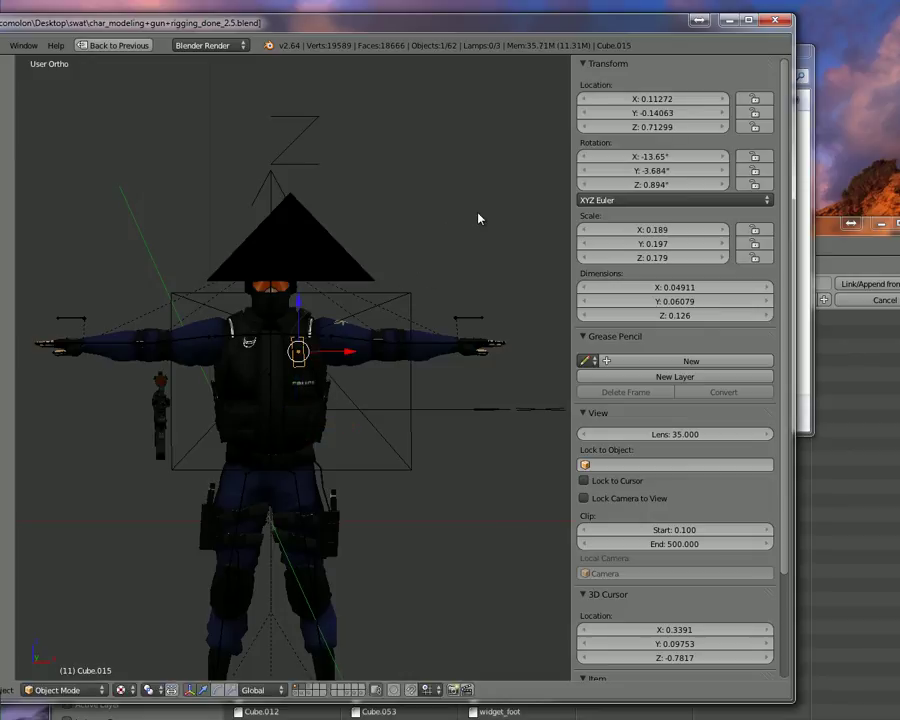
pyautogui.rightClick(354, 376)
pyautogui.hotkey('ctrl', 'Tab')
pyautogui.hotkey('ctrl', 'Tab')
pyautogui.rightClick(267, 366)
pyautogui.press('g')
pyautogui.press('z')
pyautogui.press('Escape')
pyautogui.moveTo(251, 228); pyautogui.dragTo(231, 297, button='middle')
pyautogui.click(748, 20)
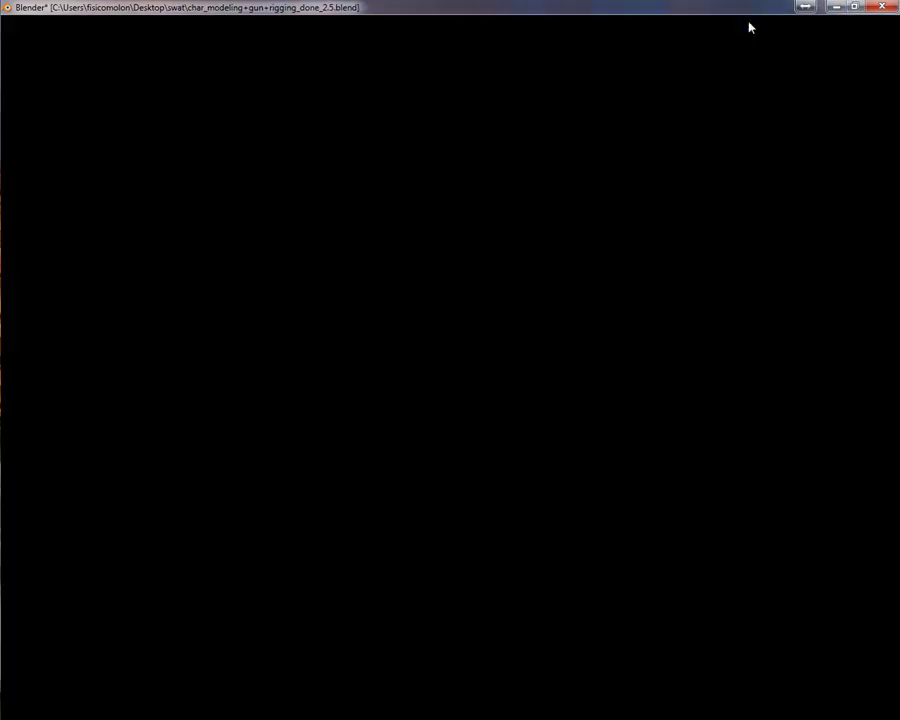
# - View the character from above and switch the display to wireframe
pyautogui.scroll(-4, 309, 297)
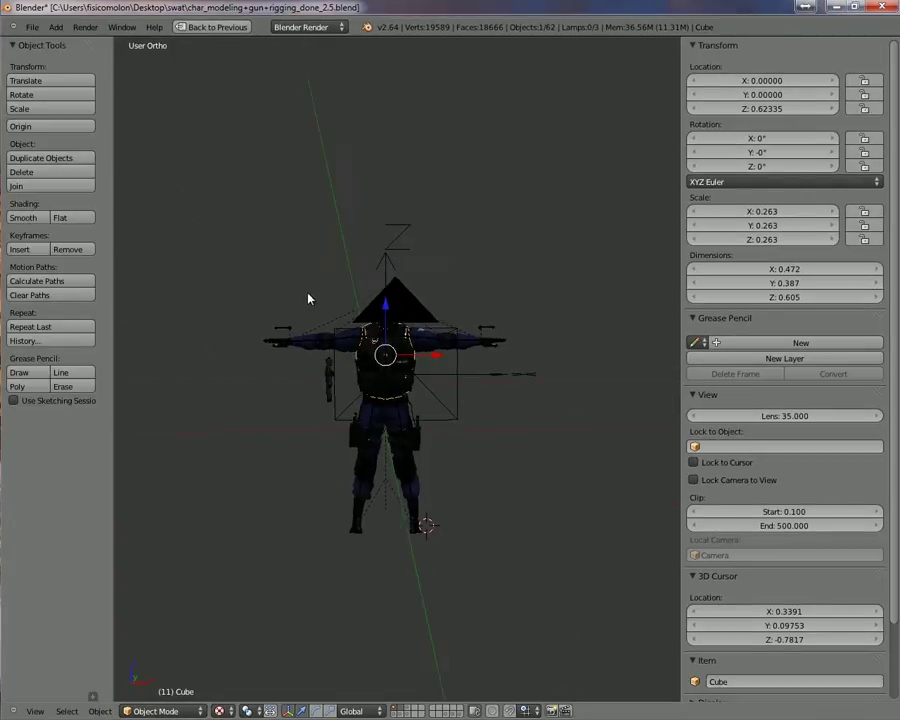
pyautogui.moveTo(309, 297); pyautogui.dragTo(331, 331, button='middle')
pyautogui.scroll(3, 331, 333)
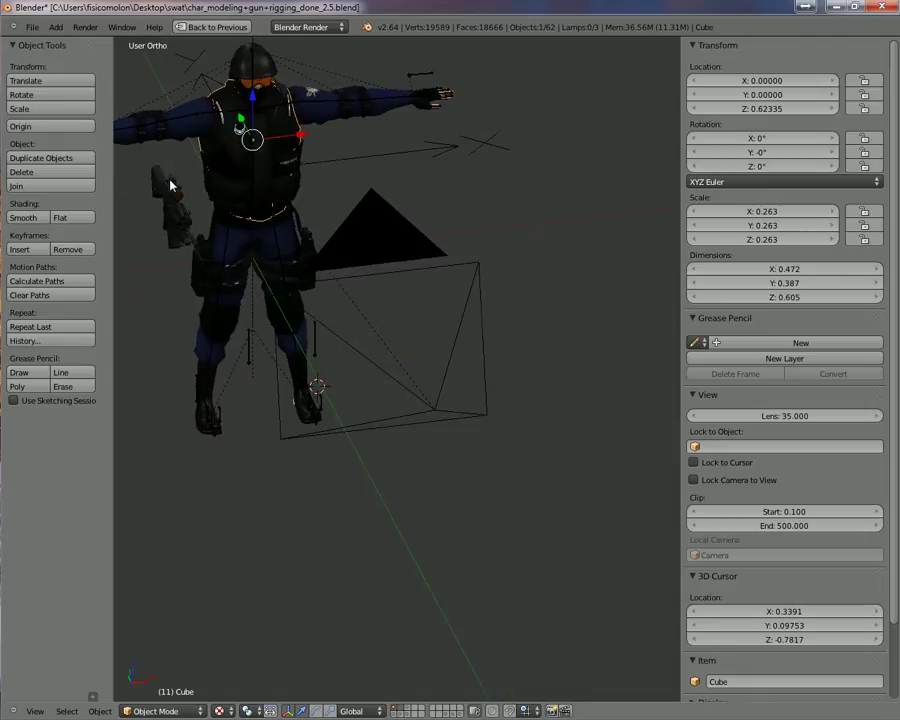
pyautogui.press('z')
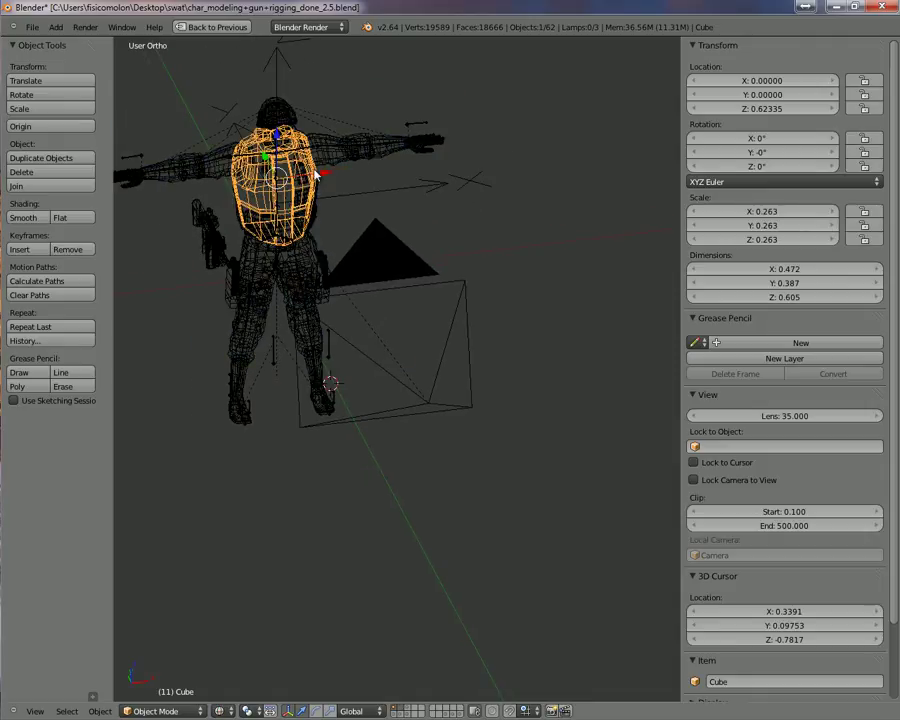
# - Add arm meshes Cube.078 and Cube.013 and the armature to the selection, entering Pose Mode
pyautogui.keyDown('shift'); pyautogui.rightClick(388, 162); pyautogui.keyUp('shift')
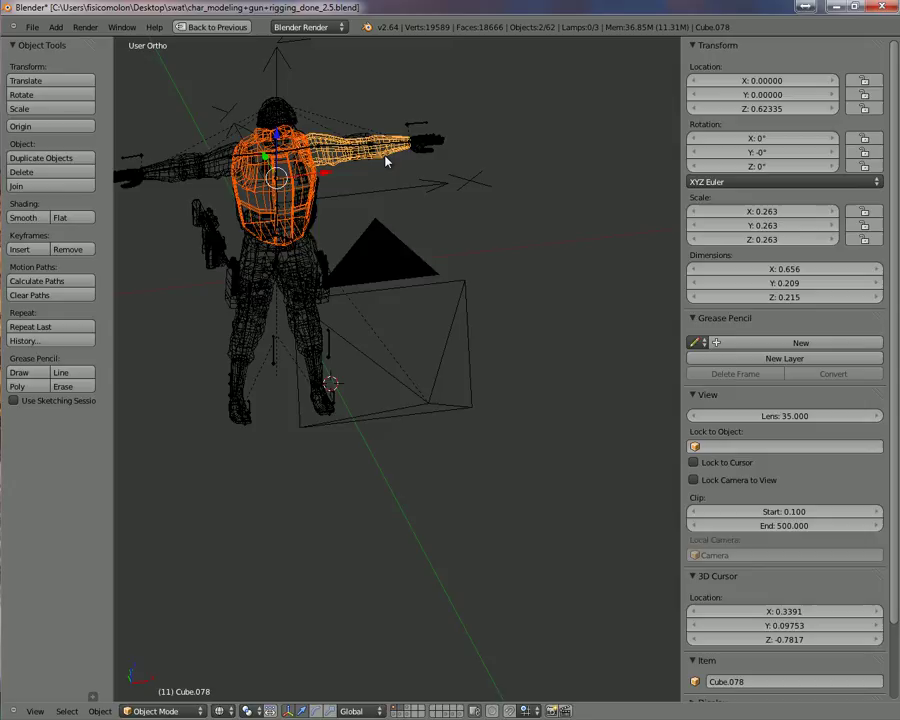
pyautogui.keyDown('shift'); pyautogui.rightClick(222, 177); pyautogui.keyUp('shift')
pyautogui.keyDown('shift'); pyautogui.rightClick(141, 190); pyautogui.keyUp('shift')
pyautogui.hotkey('ctrl', 'Tab')
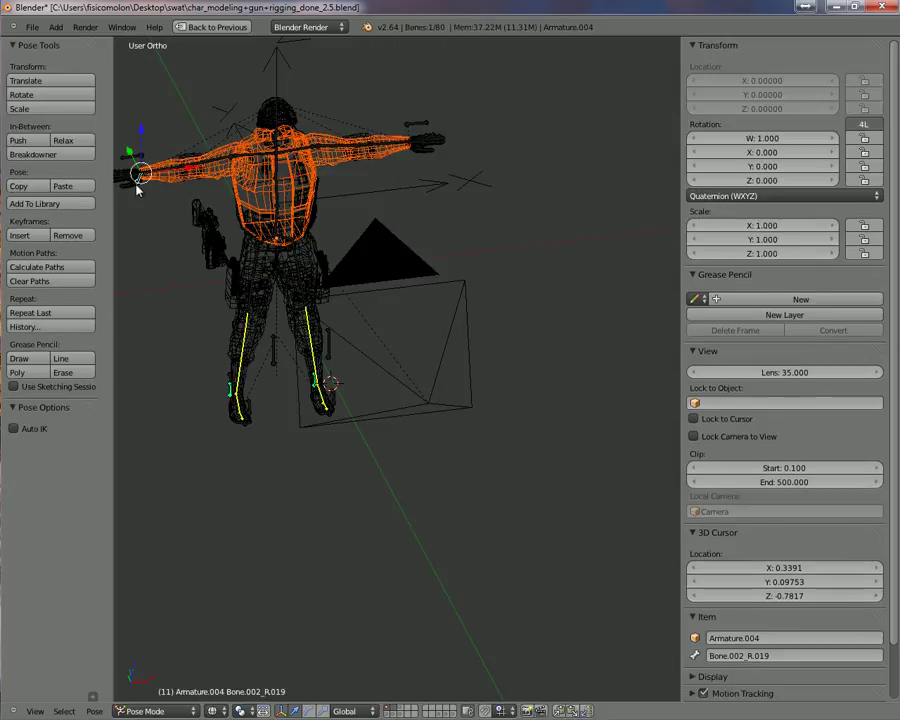
# - Select bones around the left hand and the central body bone
pyautogui.keyDown('shift'); pyautogui.rightClick(130, 176); pyautogui.keyUp('shift')
pyautogui.keyDown('shift'); pyautogui.rightClick(130, 178); pyautogui.keyUp('shift')
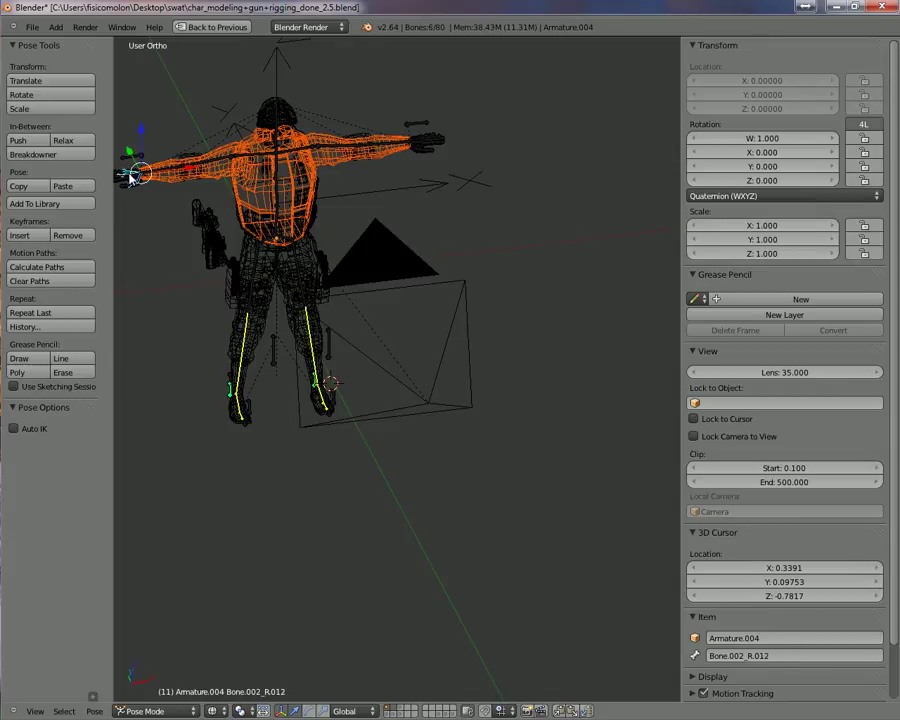
pyautogui.moveTo(130, 178); pyautogui.dragTo(155, 211, button='middle')
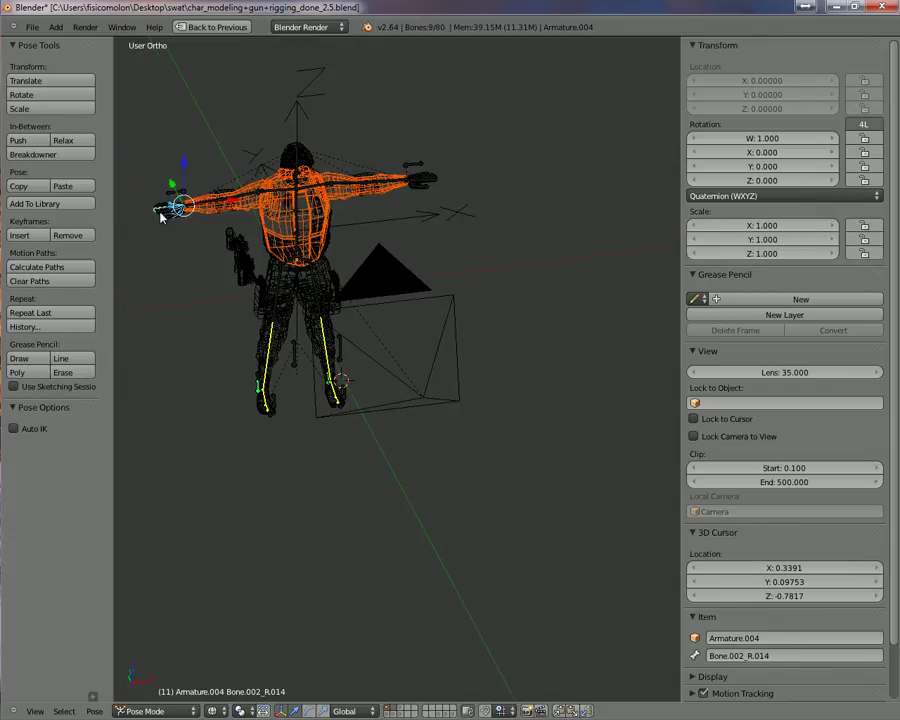
pyautogui.scroll(4, 304, 212)
pyautogui.scroll(-2, 304, 212)
pyautogui.rightClick(258, 176)
pyautogui.rightClick(258, 176)
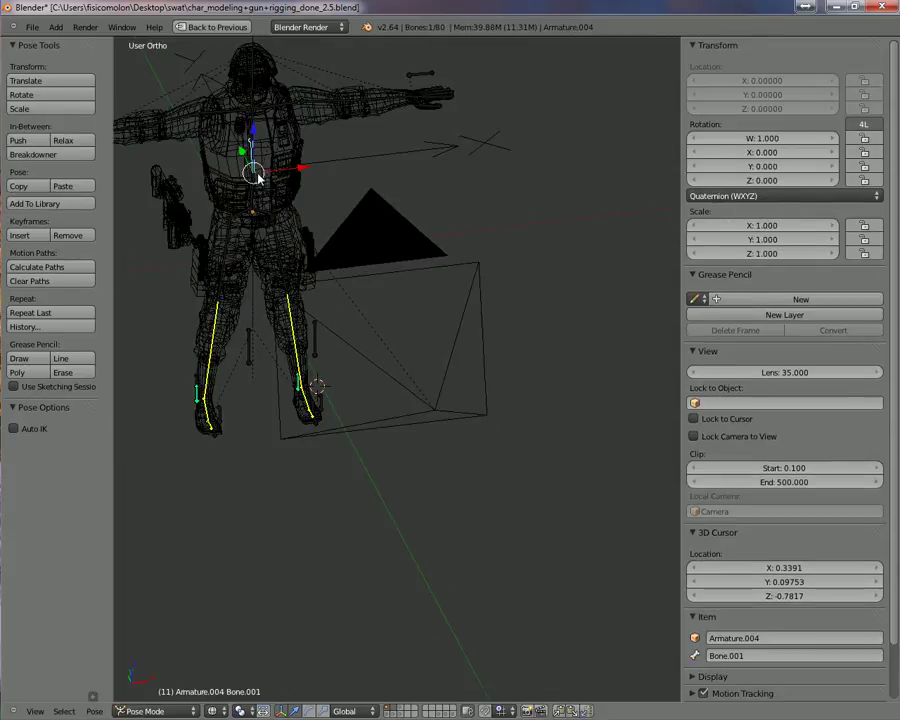
# - Switch to Object Mode and delete Armature.004, then select the torso vest mesh
pyautogui.click(152, 711)
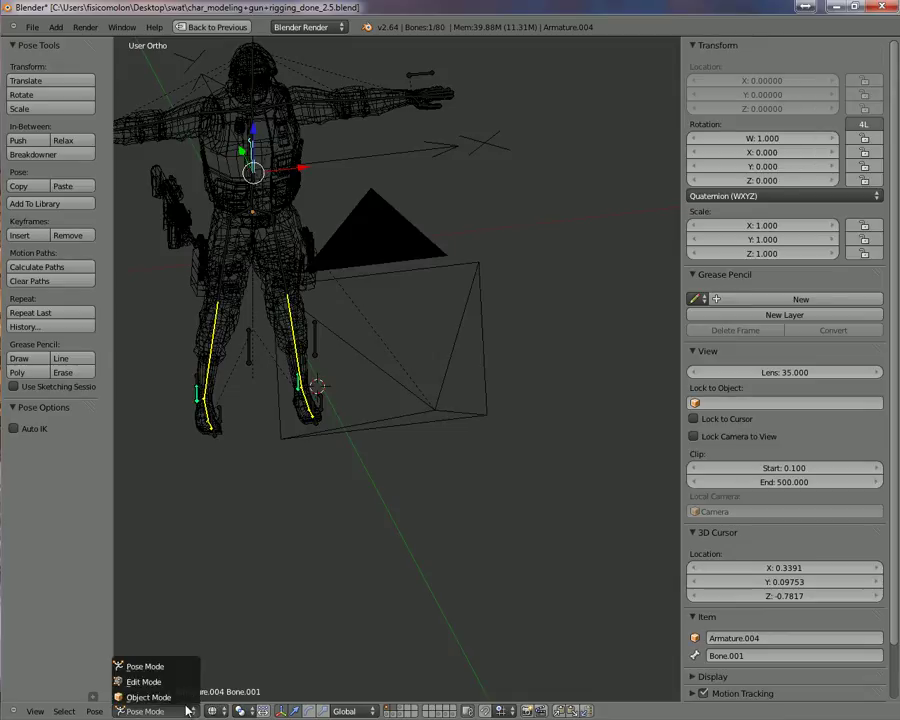
pyautogui.click(145, 693)
pyautogui.press('x')
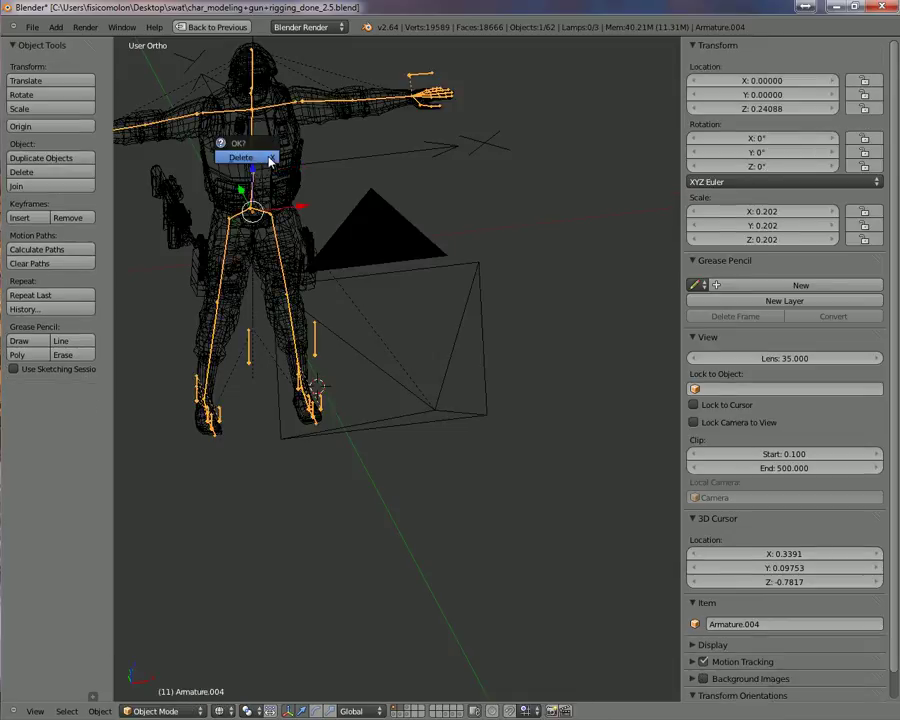
pyautogui.click(266, 160)
pyautogui.rightClick(271, 226)
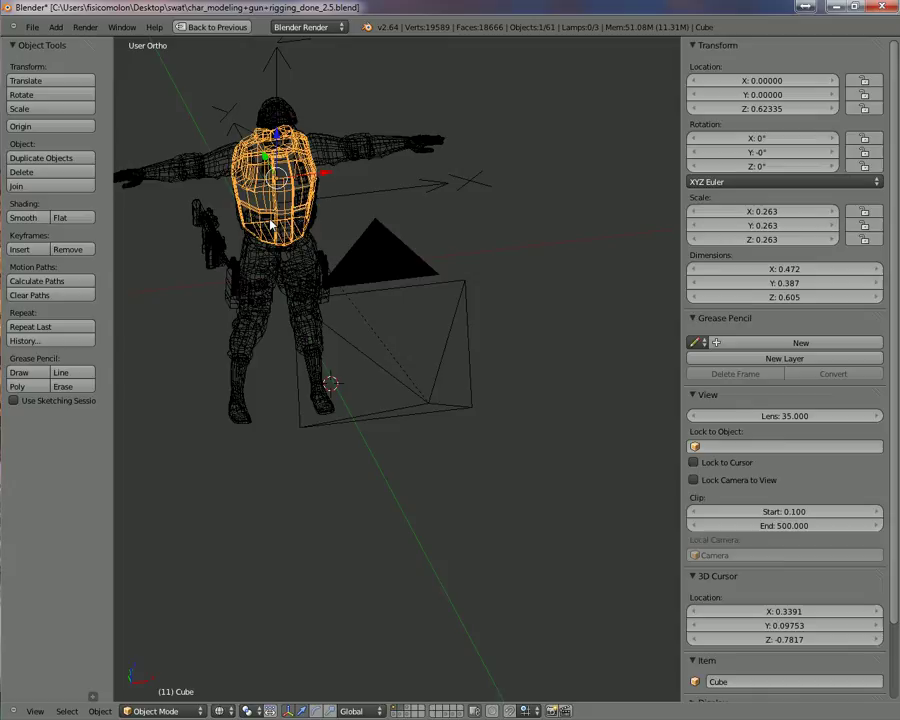
# - Add the arm parts, left arm and right hand to the selection
pyautogui.keyDown('shift'); pyautogui.rightClick(155, 177); pyautogui.keyUp('shift')
pyautogui.keyDown('shift'); pyautogui.rightClick(134, 181); pyautogui.keyUp('shift')
pyautogui.keyDown('shift'); pyautogui.rightClick(130, 188); pyautogui.keyUp('shift')
pyautogui.keyDown('shift'); pyautogui.scroll(-1, 130, 188); pyautogui.keyUp('shift')
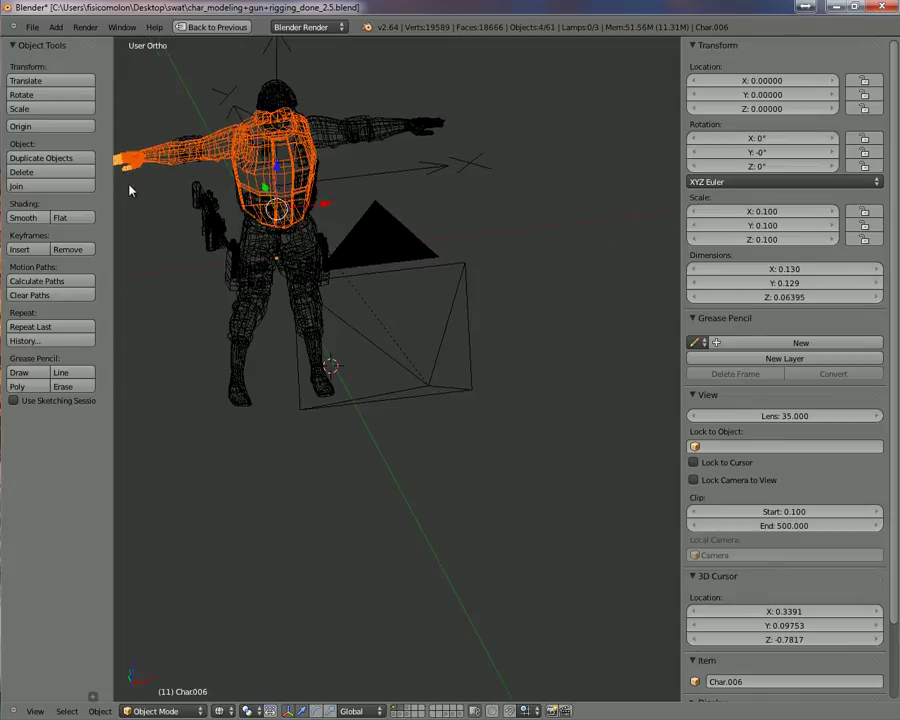
pyautogui.keyDown('shift'); pyautogui.rightClick(345, 131); pyautogui.keyUp('shift')
pyautogui.keyDown('shift'); pyautogui.rightClick(432, 125); pyautogui.keyUp('shift')
pyautogui.keyDown('shift'); pyautogui.rightClick(408, 123); pyautogui.keyUp('shift')
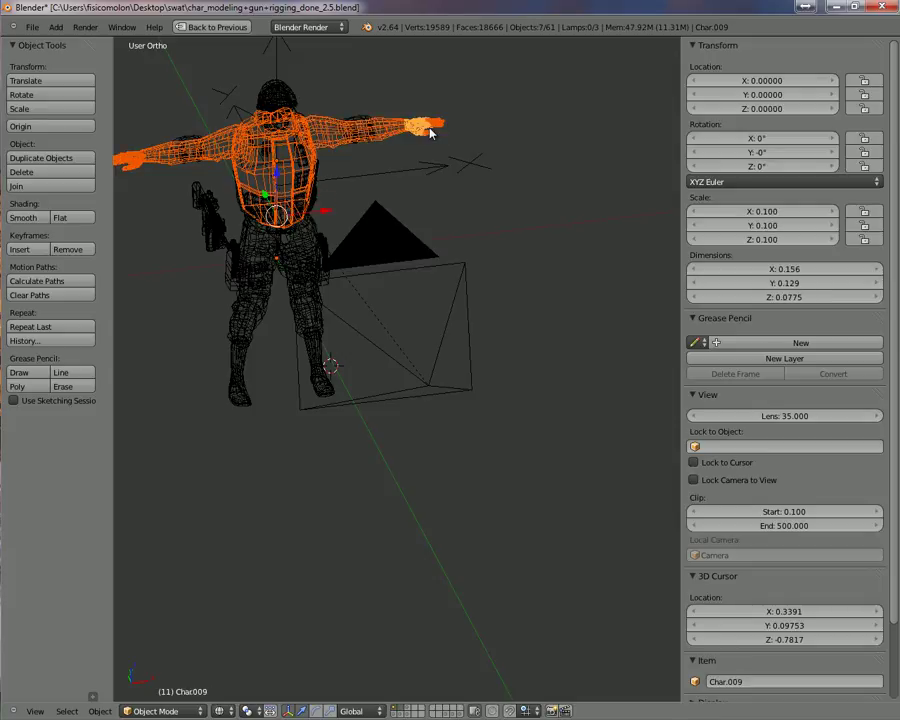
# - Add the legs, hip pouch, lower legs with boots and side piece to the selection
pyautogui.keyDown('shift'); pyautogui.rightClick(368, 125); pyautogui.keyUp('shift')
pyautogui.keyDown('shift'); pyautogui.rightClick(301, 257); pyautogui.keyUp('shift')
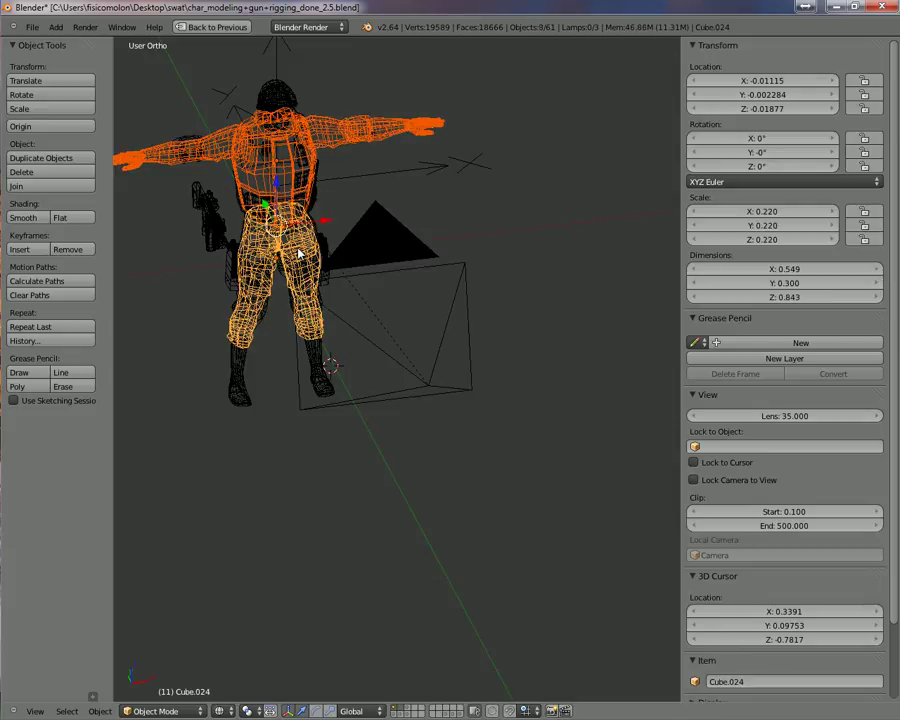
pyautogui.keyDown('shift'); pyautogui.rightClick(330, 247); pyautogui.keyUp('shift')
pyautogui.keyDown('shift'); pyautogui.rightClick(320, 345); pyautogui.keyUp('shift')
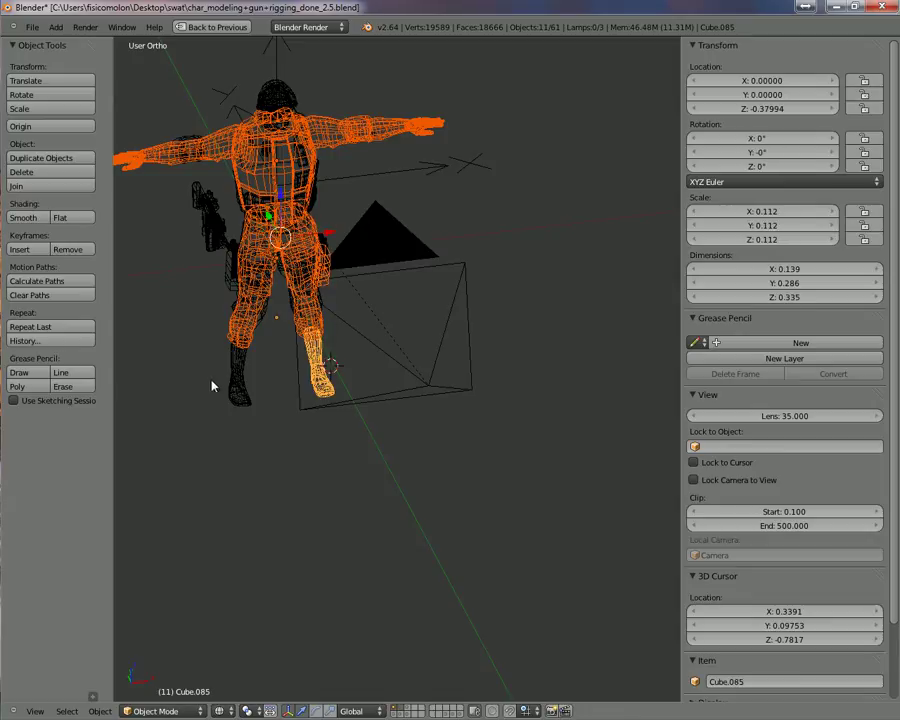
pyautogui.keyDown('shift'); pyautogui.rightClick(243, 383); pyautogui.keyUp('shift')
pyautogui.keyDown('shift'); pyautogui.rightClick(240, 298); pyautogui.keyUp('shift')
pyautogui.keyDown('shift'); pyautogui.rightClick(229, 283); pyautogui.keyUp('shift')
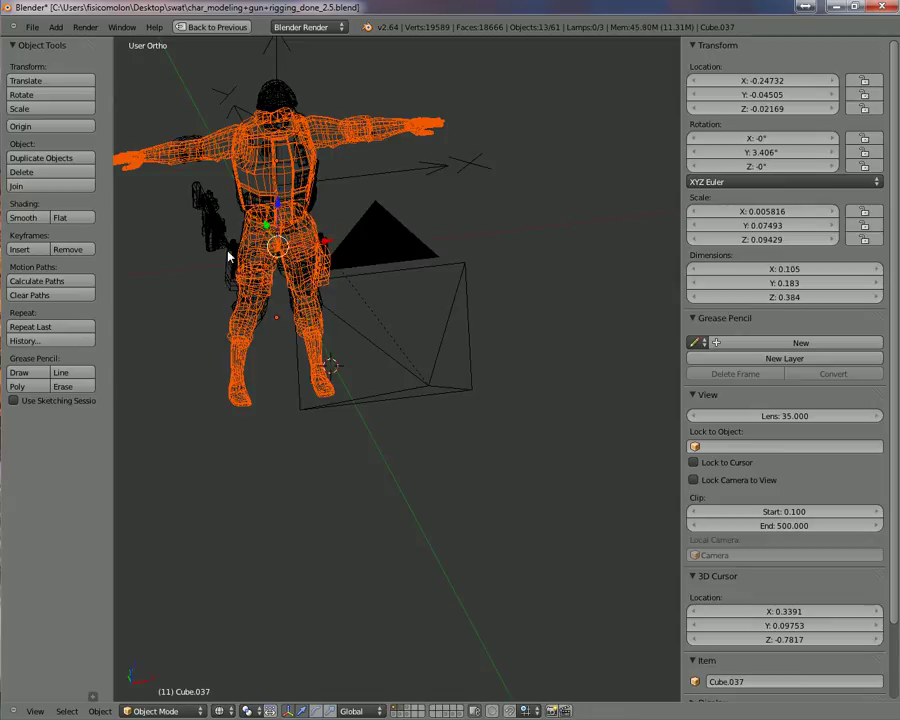
pyautogui.keyDown('shift'); pyautogui.rightClick(229, 255); pyautogui.keyUp('shift')
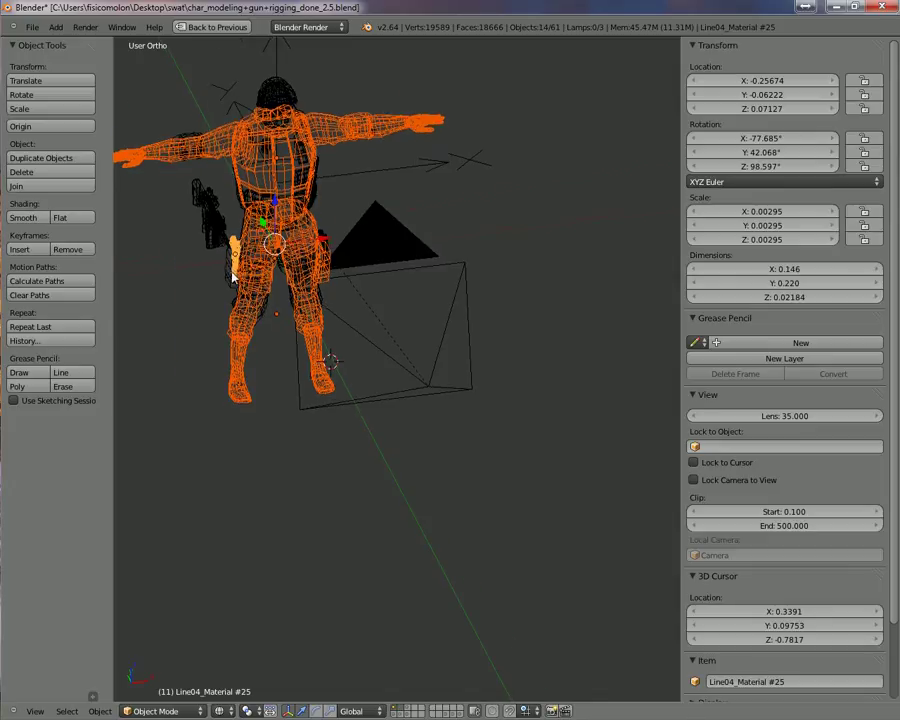
pyautogui.scroll(4, 245, 278)
pyautogui.keyDown('shift'); pyautogui.rightClick(213, 181); pyautogui.keyUp('shift')
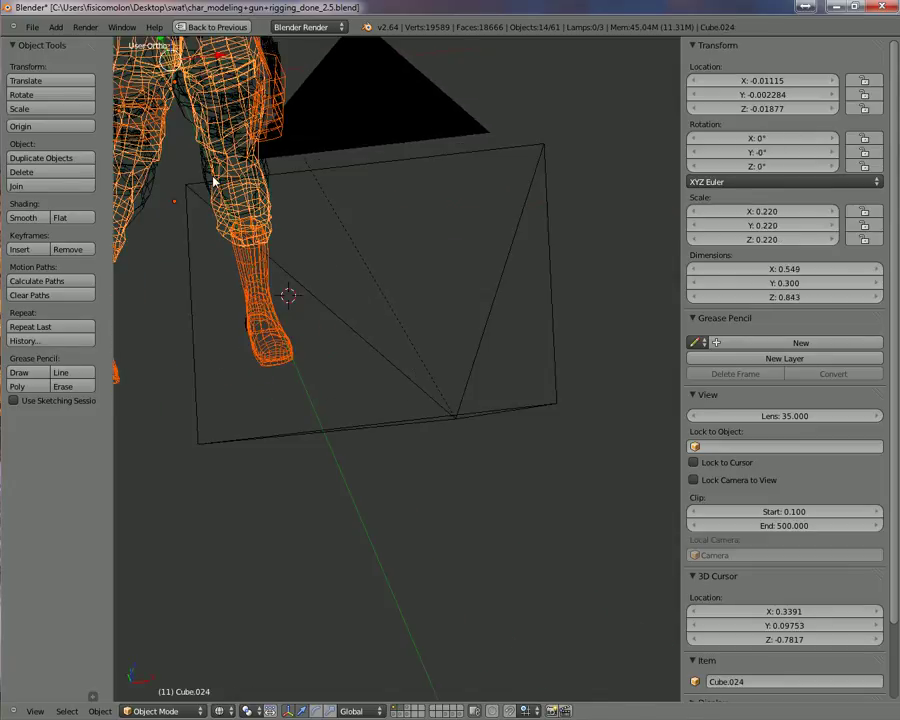
pyautogui.keyDown('shift'); pyautogui.rightClick(213, 181); pyautogui.keyUp('shift')
# - Switch to the side view and place the 3D cursor on the character
pyautogui.scroll(-3, 213, 181)
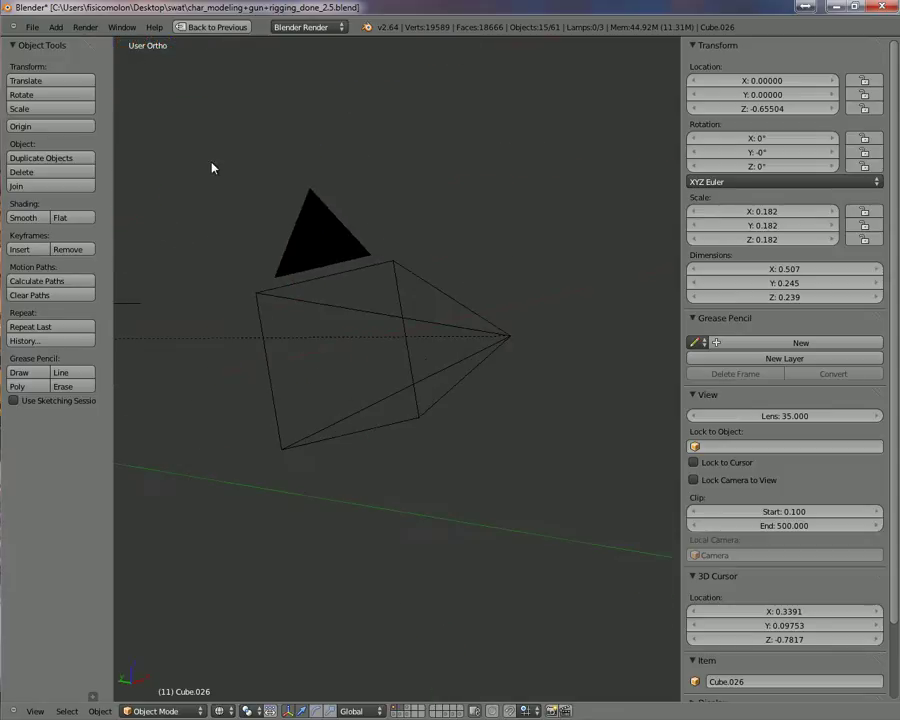
pyautogui.moveTo(160, 193); pyautogui.dragTo(220, 176, button='middle')
pyautogui.click(222, 177)
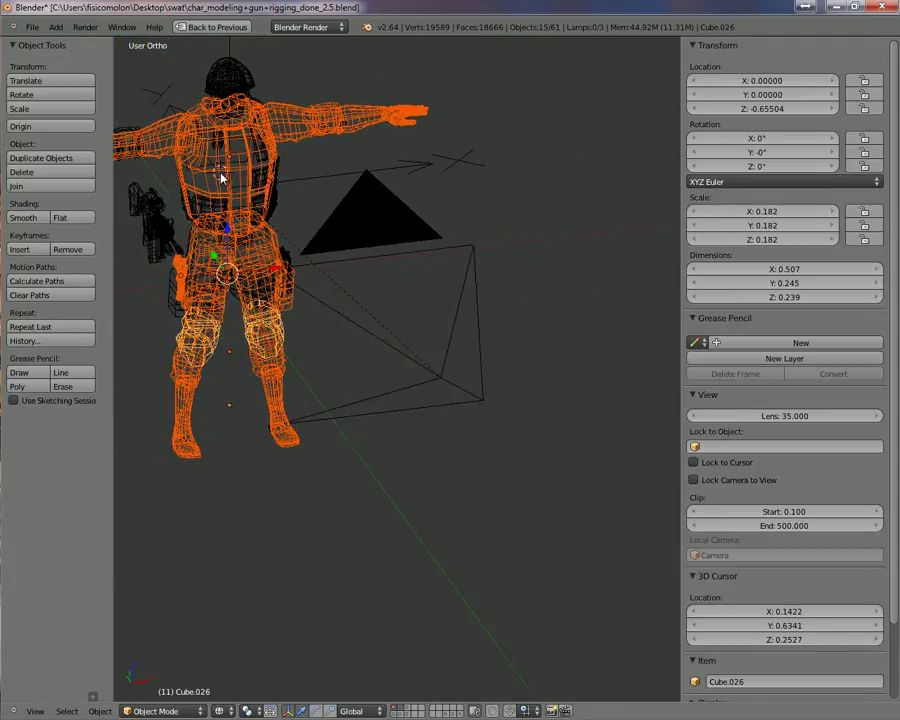
pyautogui.press('ctrl+KP_1')
pyautogui.press('ctrl+KP_3')
pyautogui.scroll(-6, 250, 224)
pyautogui.click(199, 395)
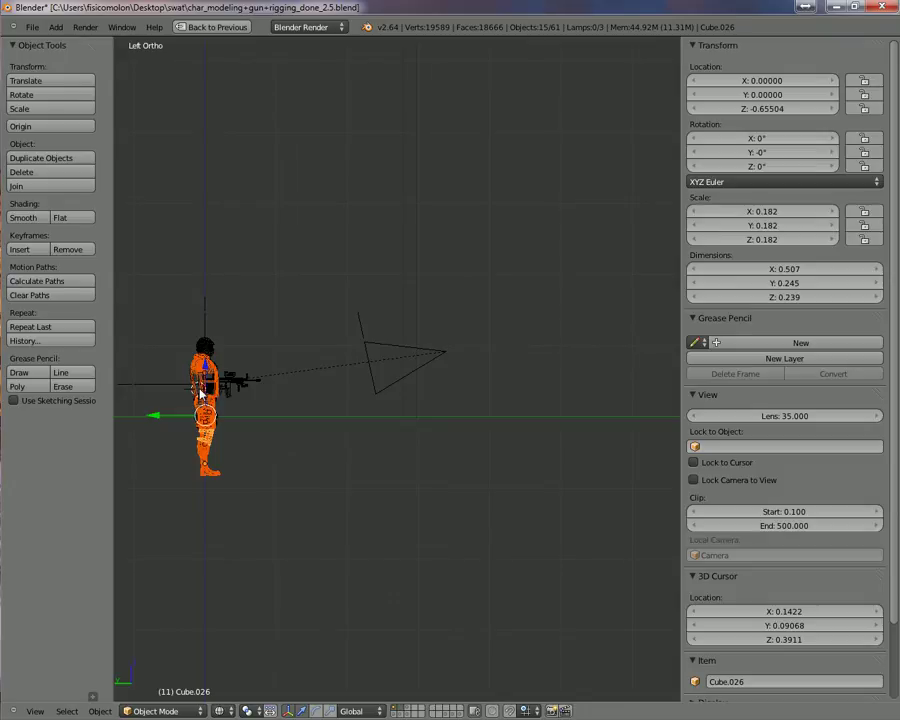
# - Add the belt pieces and torso, then box-select the remaining character parts
pyautogui.press('KP_Decimal')
pyautogui.scroll(2, 208, 387)
pyautogui.scroll(-2, 250, 384)
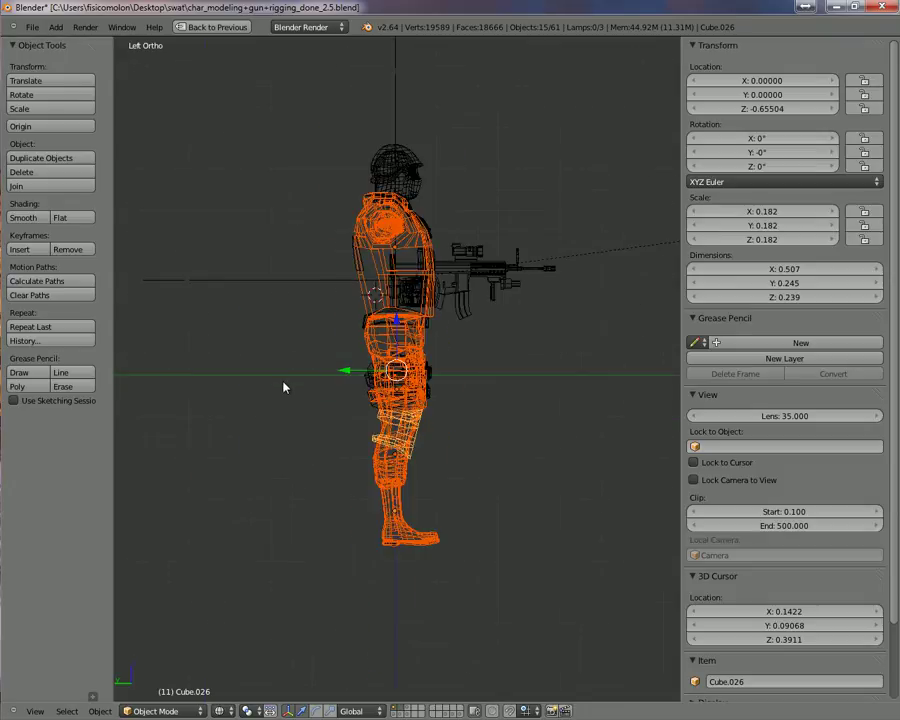
pyautogui.keyDown('shift'); pyautogui.rightClick(366, 384); pyautogui.keyUp('shift')
pyautogui.keyDown('shift'); pyautogui.rightClick(432, 388); pyautogui.keyUp('shift')
pyautogui.keyDown('shift'); pyautogui.rightClick(433, 373); pyautogui.keyUp('shift')
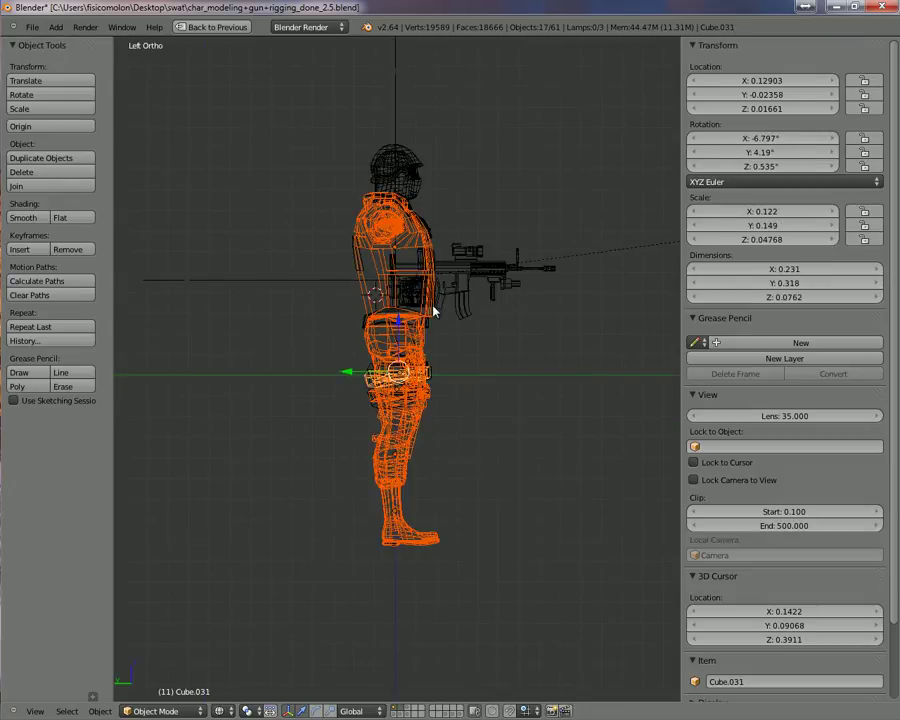
pyautogui.keyDown('shift'); pyautogui.rightClick(433, 312); pyautogui.keyUp('shift')
pyautogui.press('b')
pyautogui.moveTo(302, 145); pyautogui.dragTo(456, 563)
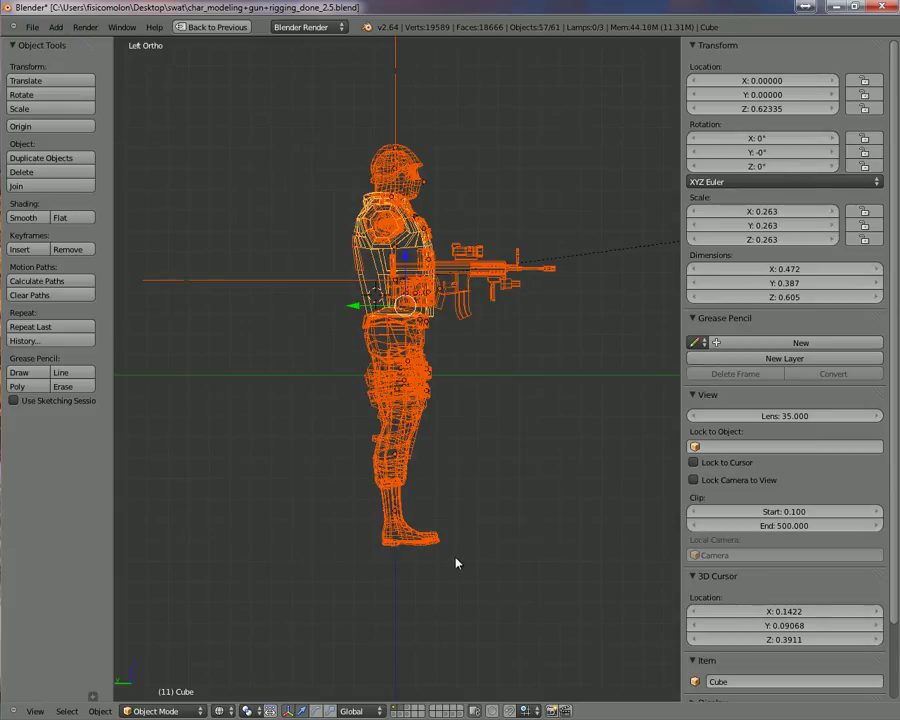
# - Remove the long axis-line object and the gun from the selection
pyautogui.keyDown('shift'); pyautogui.rightClick(275, 280); pyautogui.keyUp('shift')
pyautogui.moveTo(481, 325); pyautogui.dragTo(276, 284, button='middle')
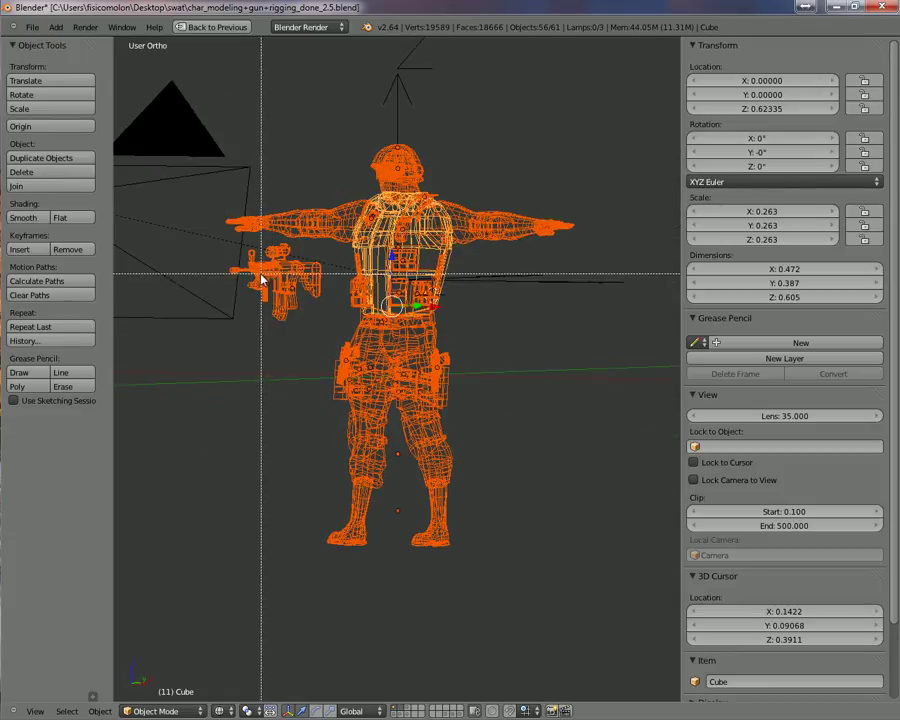
pyautogui.keyDown('shift'); pyautogui.rightClick(287, 309); pyautogui.keyUp('shift')
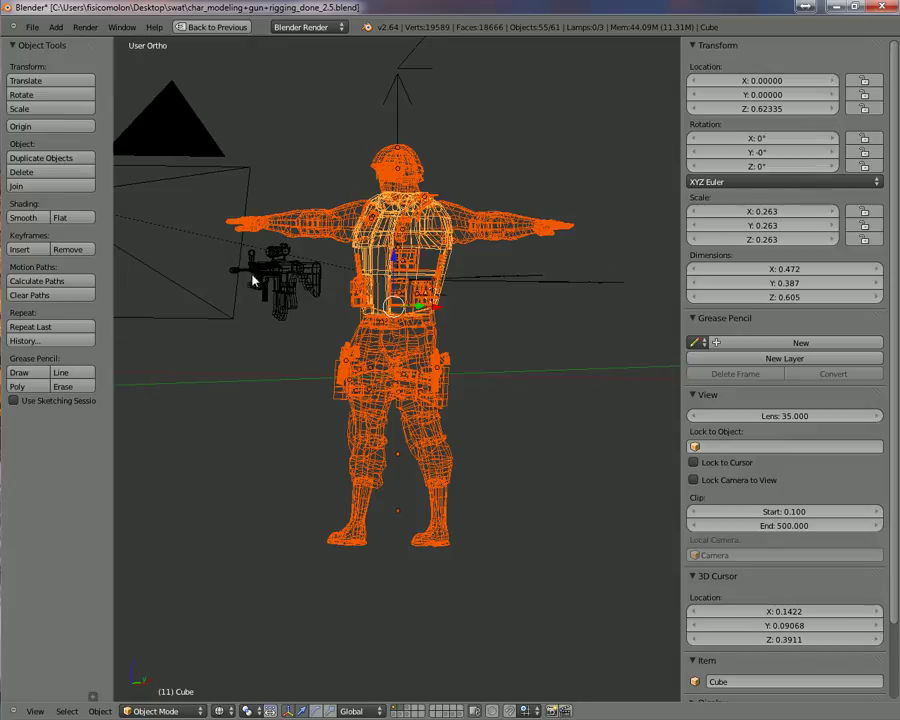
pyautogui.press('b')
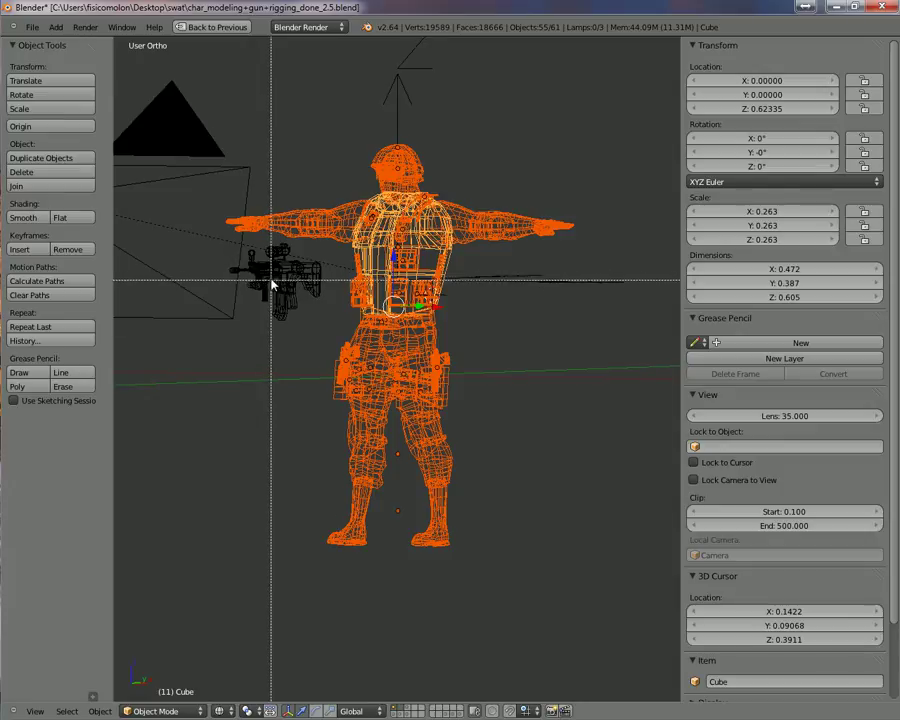
pyautogui.moveTo(259, 266); pyautogui.dragTo(295, 322)
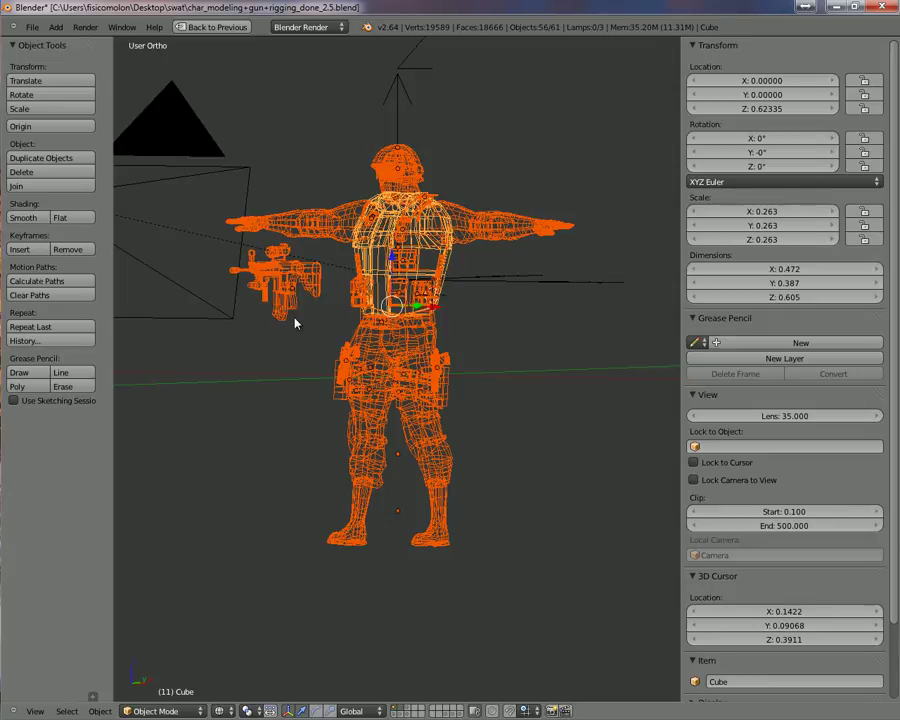
pyautogui.scroll(2, 264, 284)
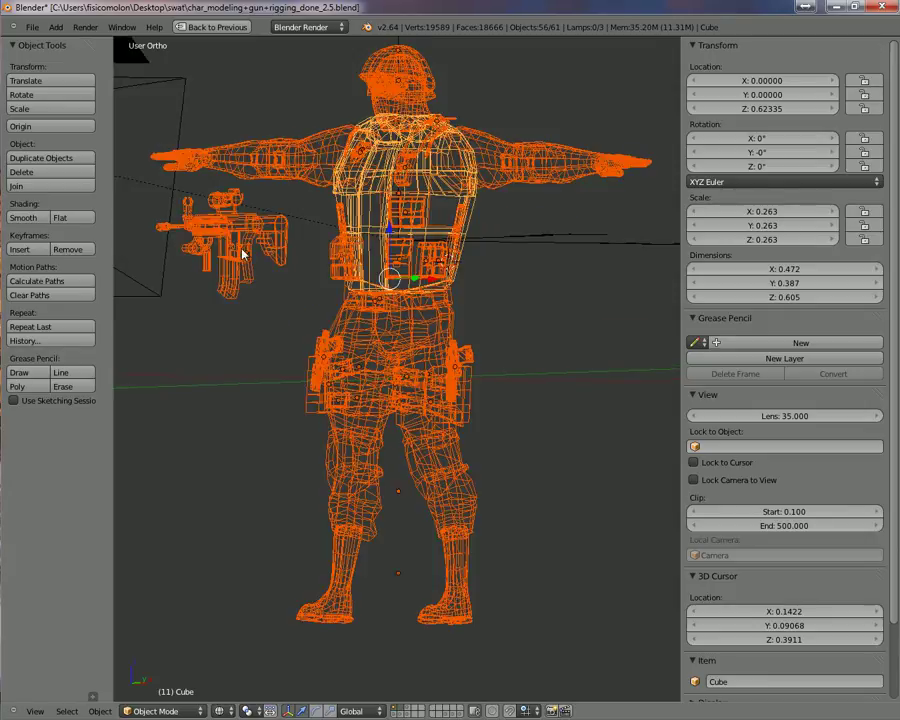
pyautogui.press('b')
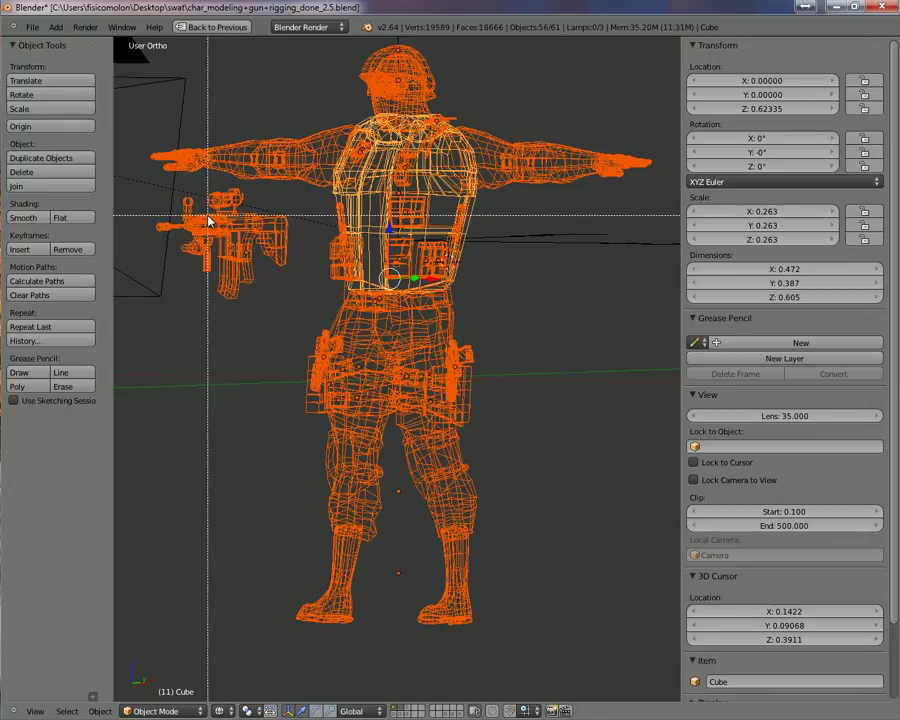
pyautogui.moveTo(146, 150); pyautogui.dragTo(338, 327, button='middle')
pyautogui.scroll(-3, 271, 309)
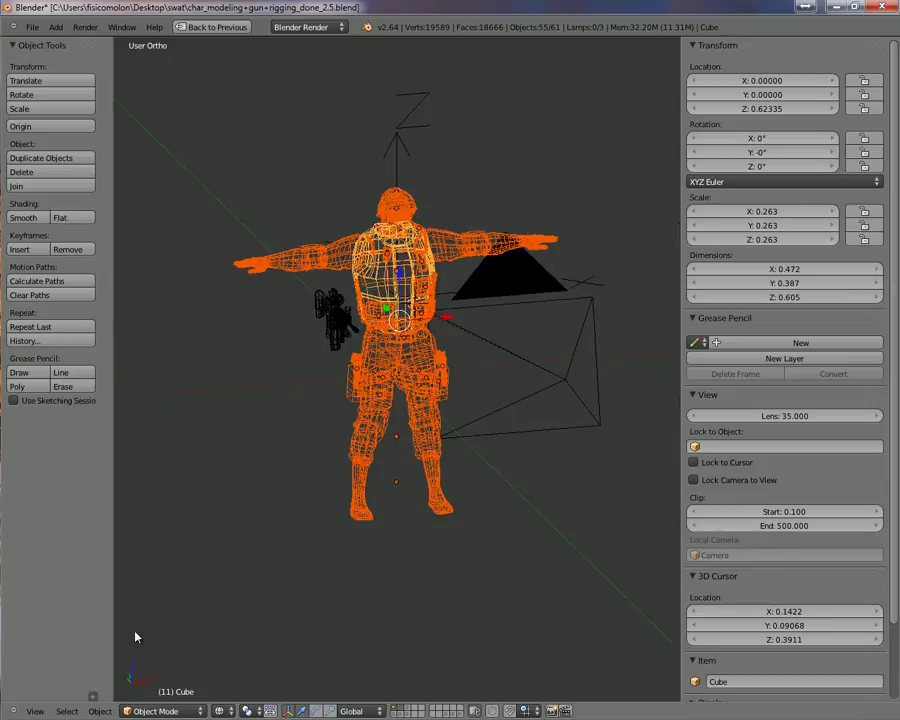
# - Create a new group from the selected parts via Object > Group
pyautogui.click(100, 711)
pyautogui.moveTo(173, 412)
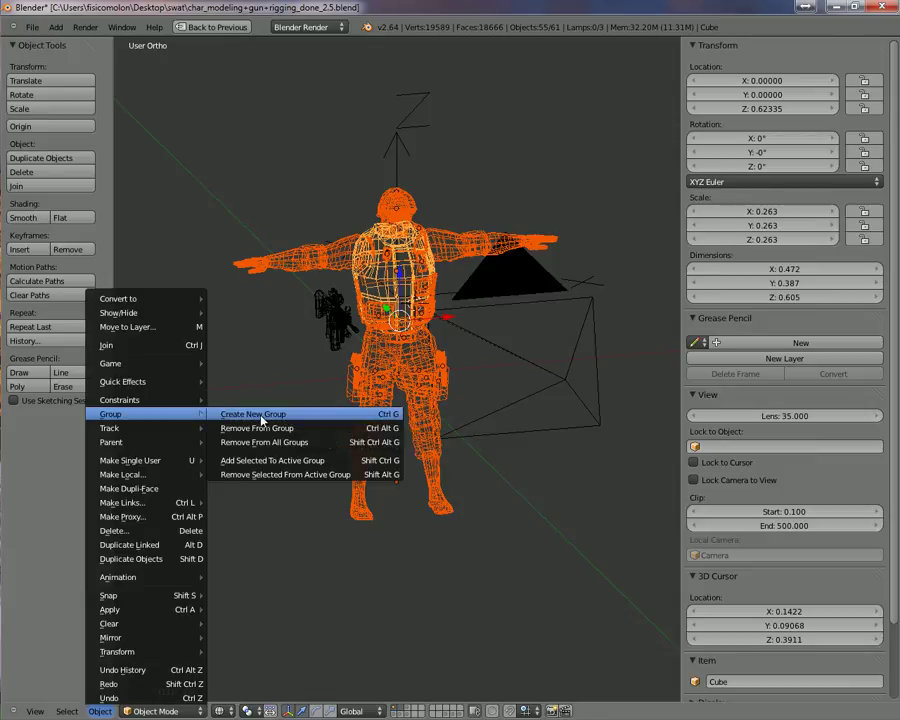
pyautogui.click(233, 414)
pyautogui.rightClick(419, 244)
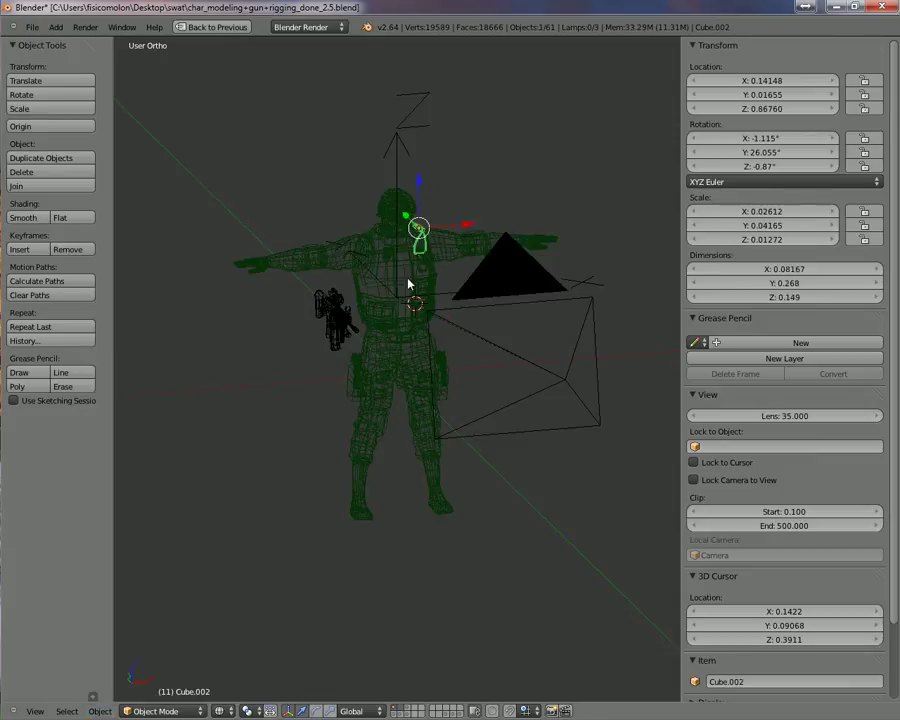
pyautogui.scroll(3, 410, 227)
# - Select the chest box, backpack and head object, then save, dismissing the backup error
pyautogui.rightClick(395, 195)
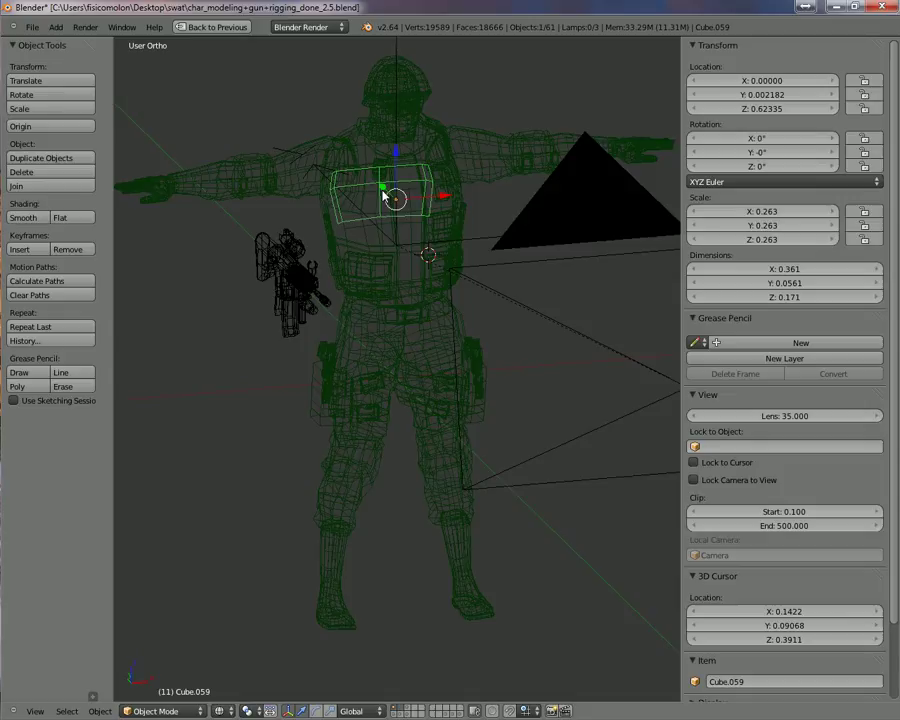
pyautogui.scroll(-2, 383, 196)
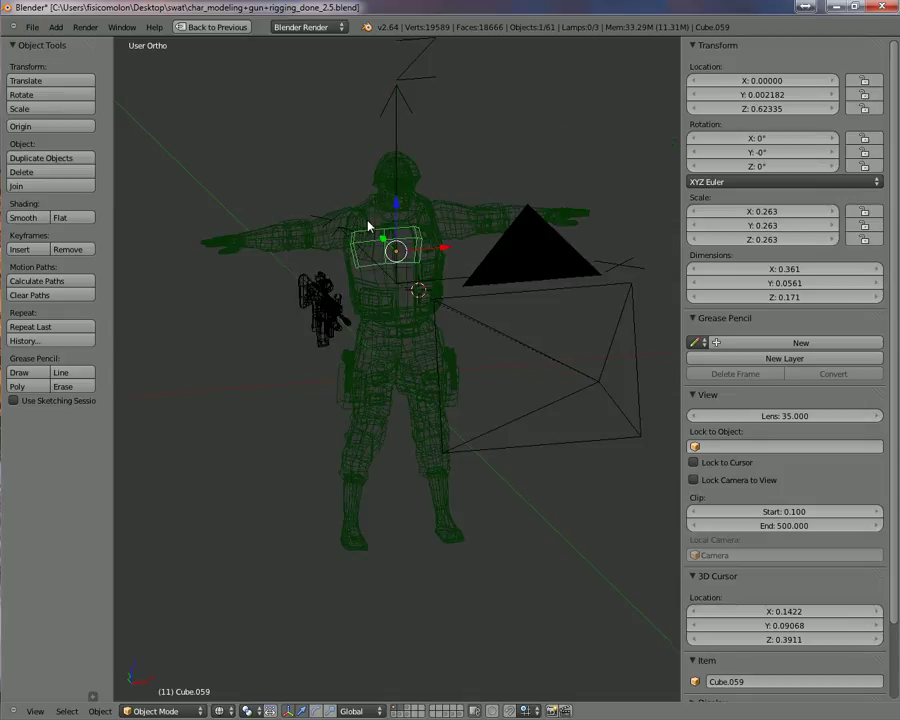
pyautogui.rightClick(368, 226)
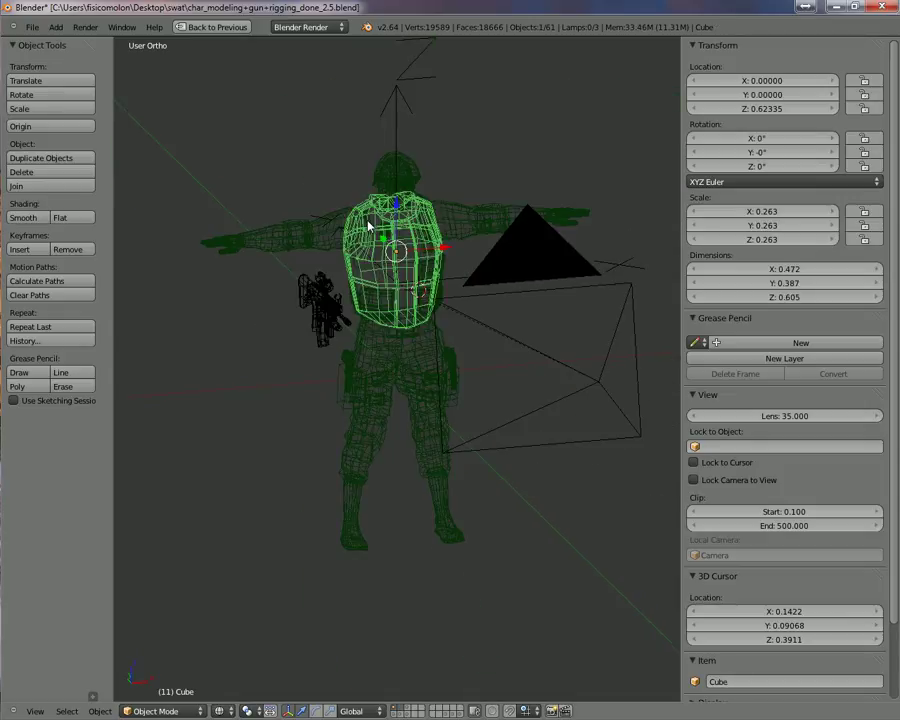
pyautogui.rightClick(308, 238)
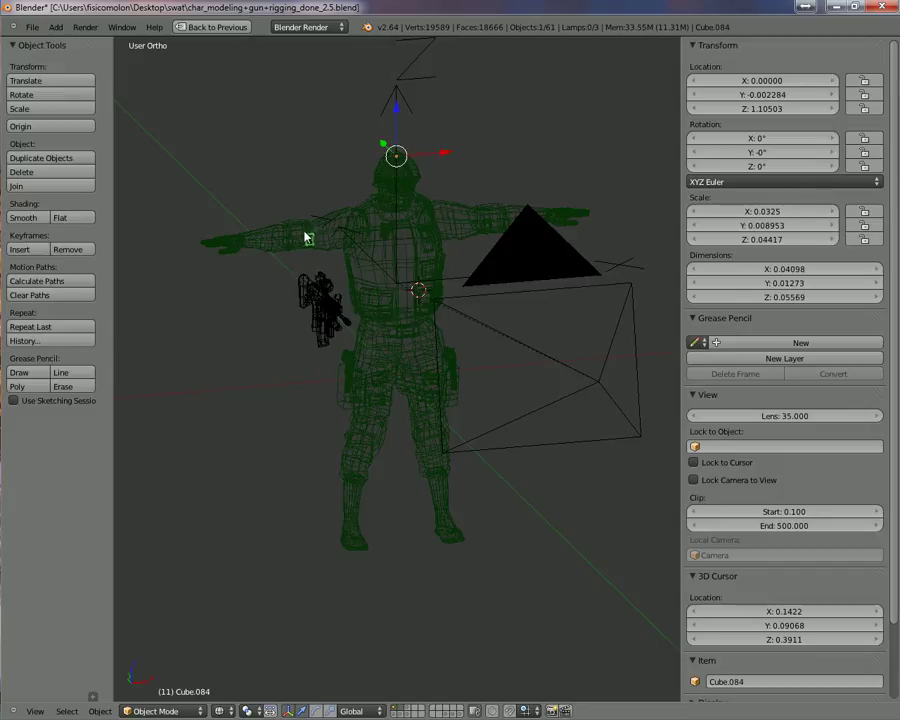
pyautogui.click(32, 26)
pyautogui.click(46, 114)
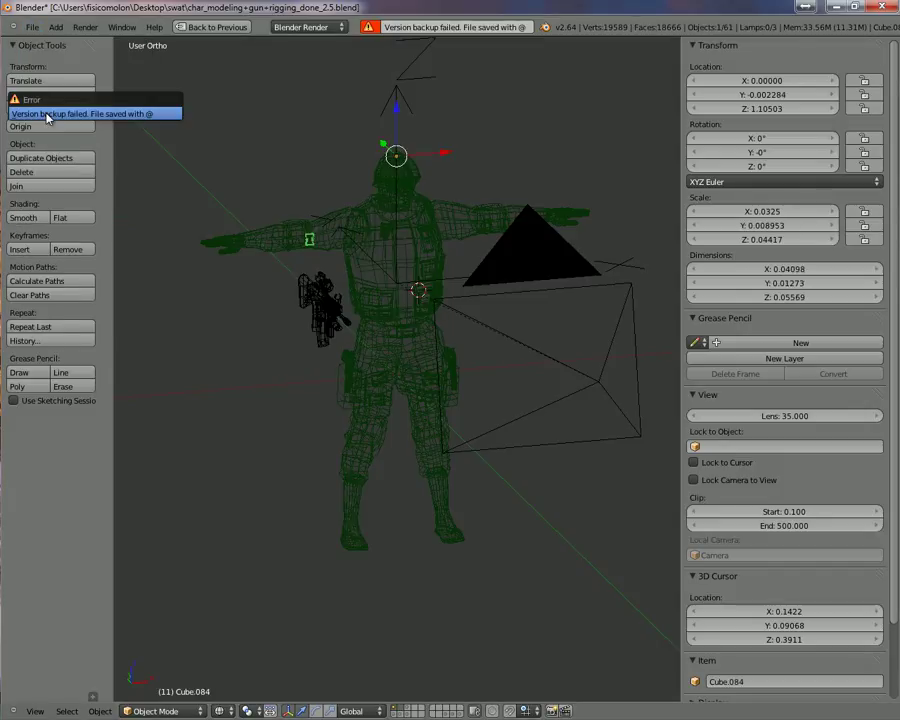
pyautogui.click(150, 119)
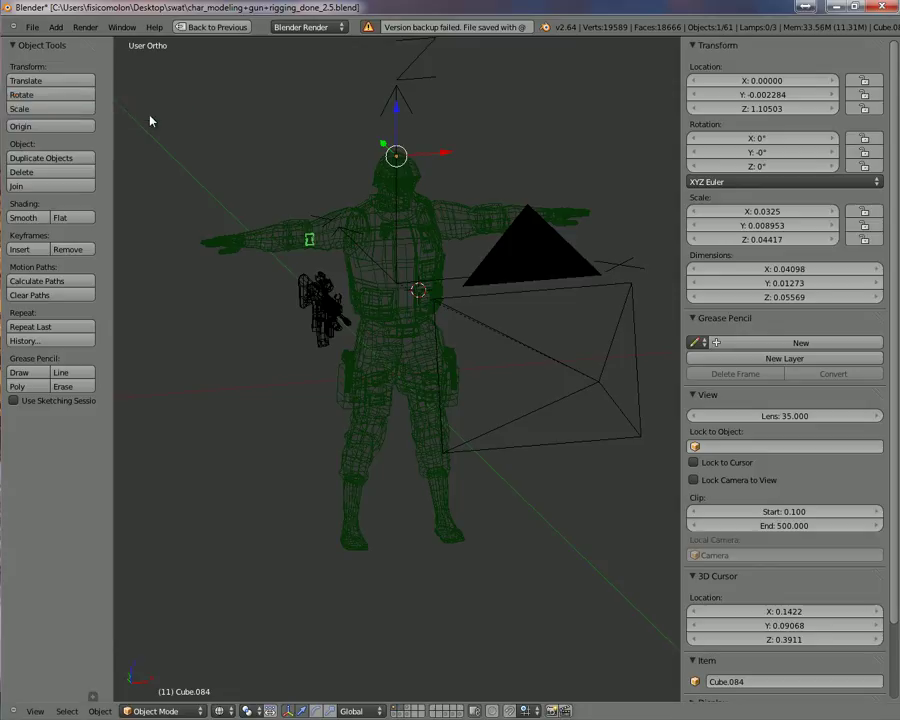
# - Save As a new file named 'soldier' in the swat folder
pyautogui.click(30, 27)
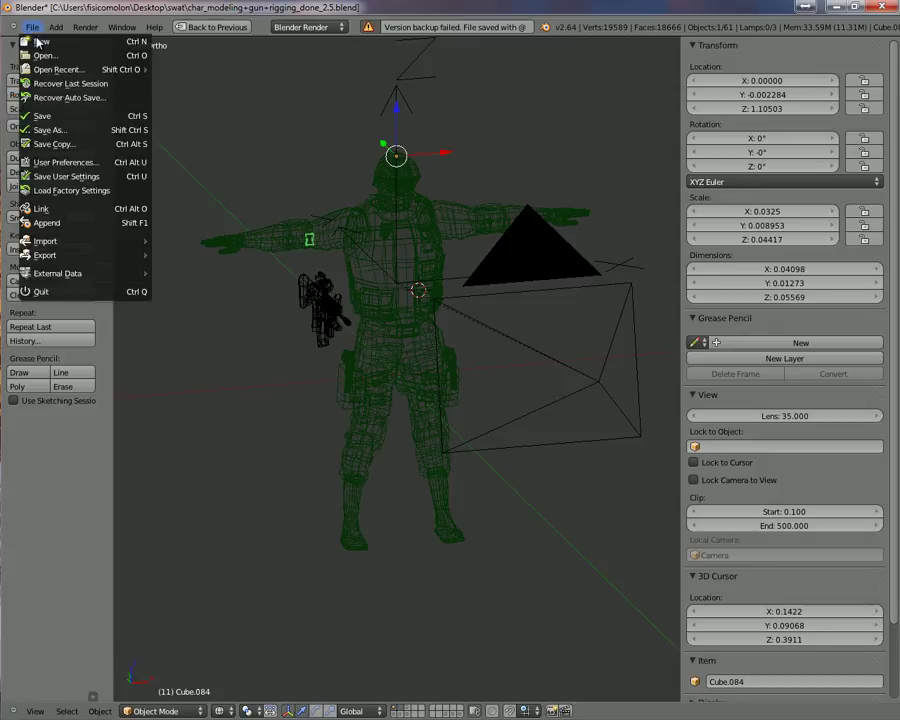
pyautogui.click(75, 135)
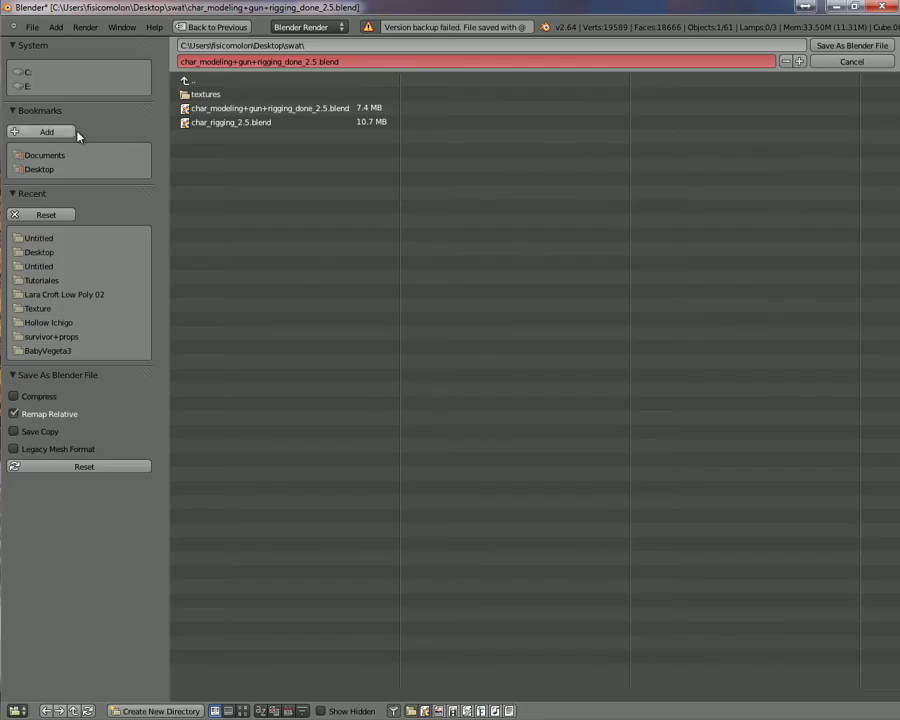
pyautogui.click(331, 61)
pyautogui.write('s')
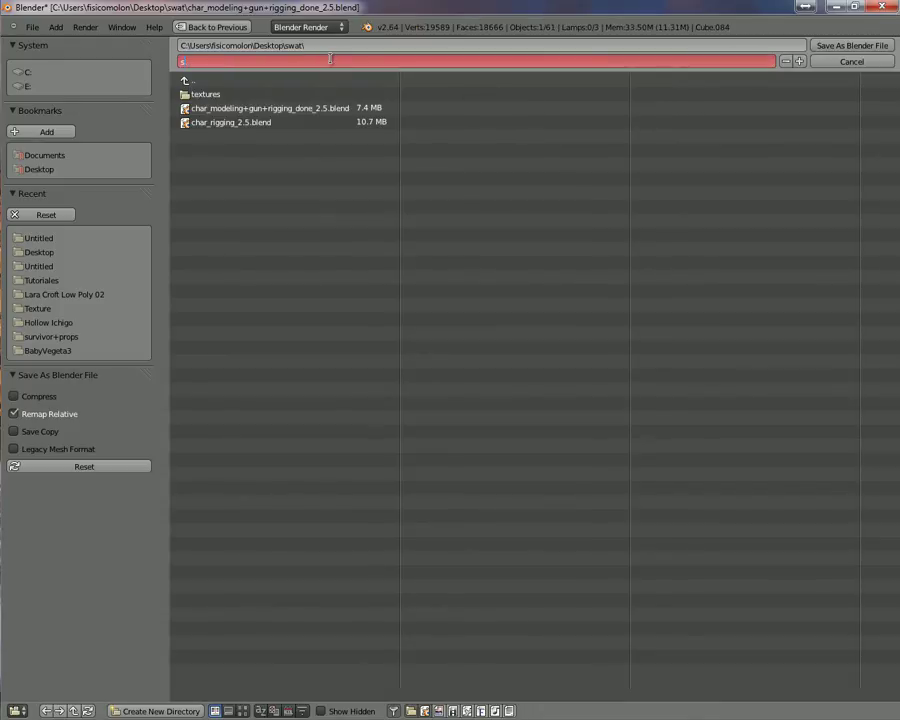
pyautogui.write('oldier')
pyautogui.press('Return')
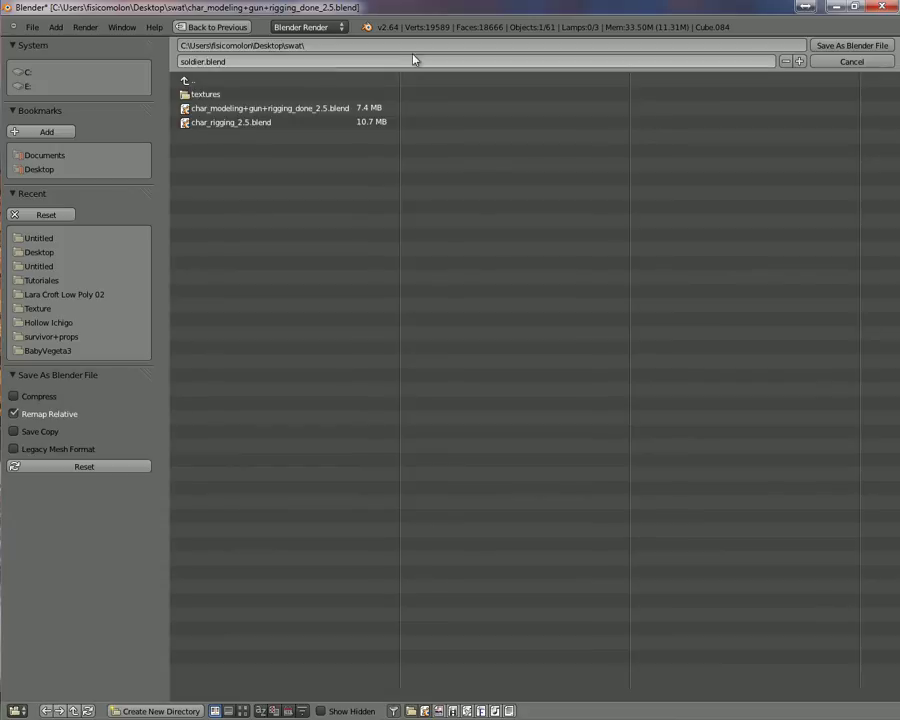
pyautogui.click(837, 53)
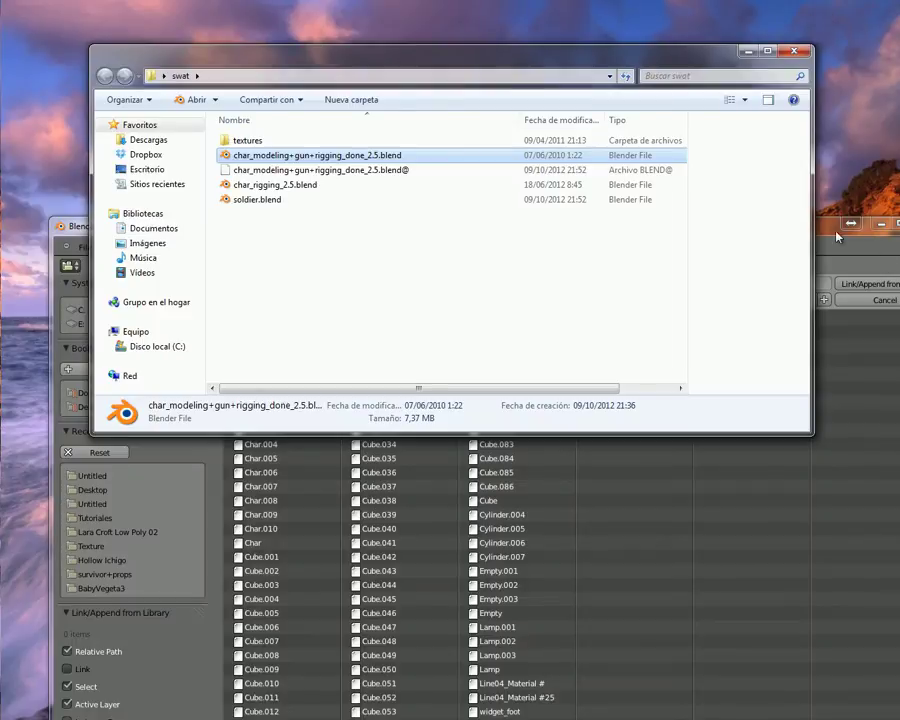
# - Bring the other Blender window to the front and maximize it
pyautogui.click(837, 236)
pyautogui.click(851, 223)
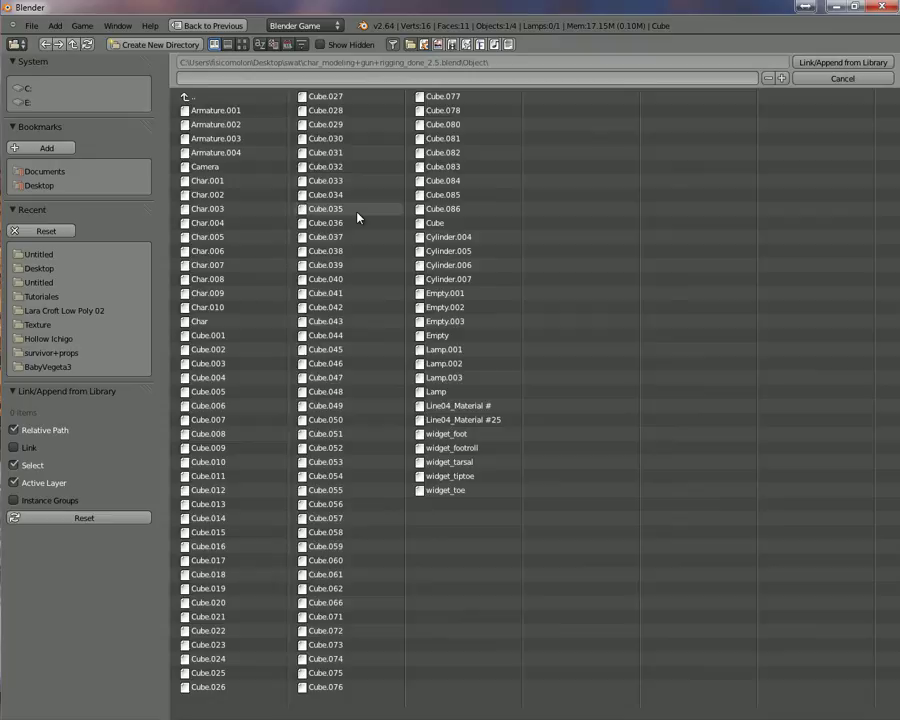
# - Append Group from Desktop > swat > soldier.blend into the cube game scene
pyautogui.click(810, 78)
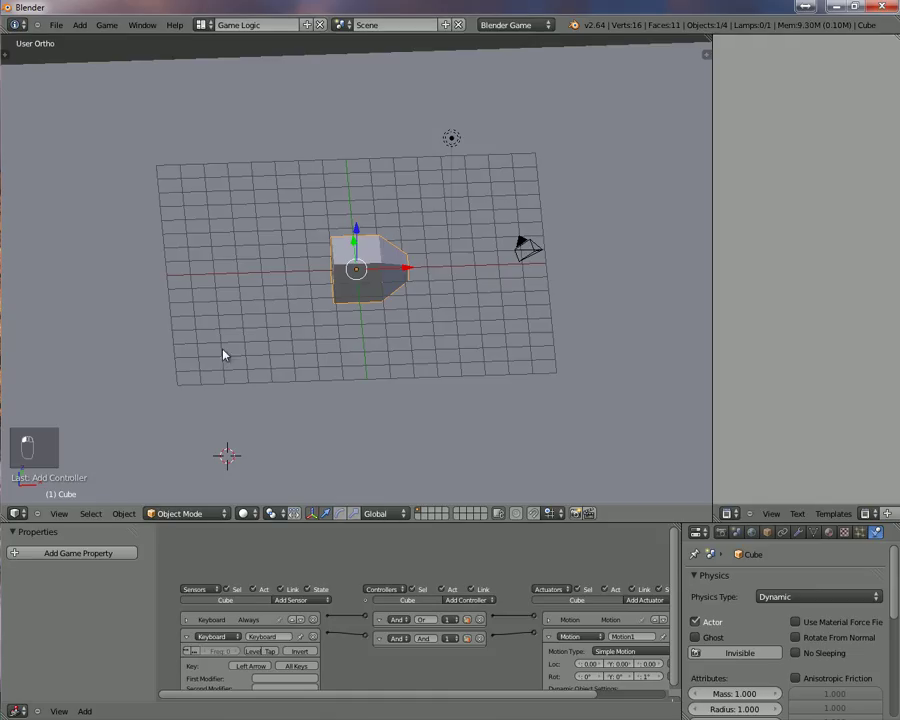
pyautogui.click(56, 25)
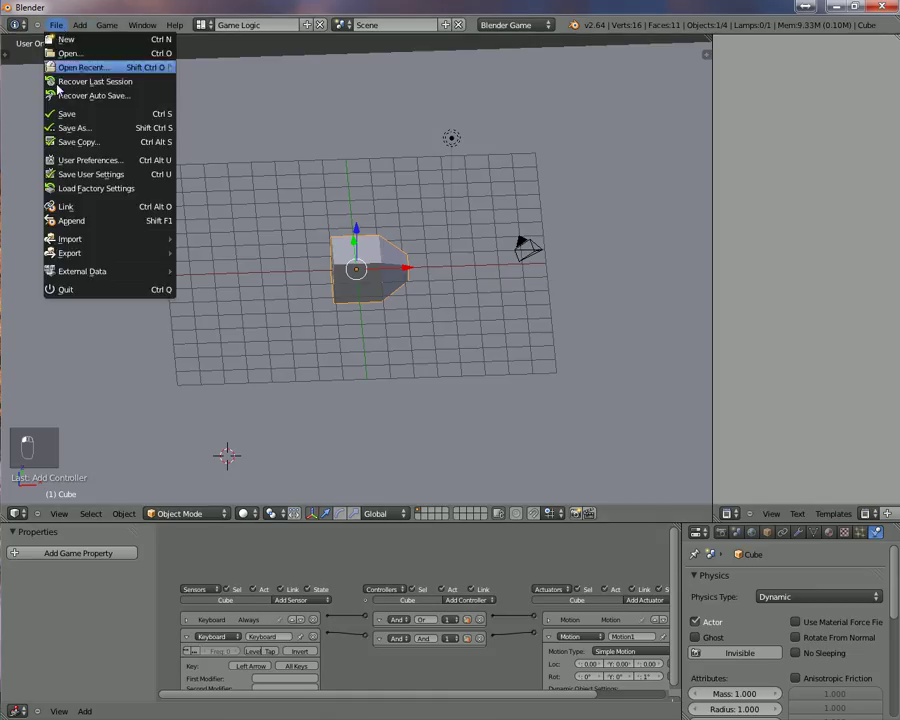
pyautogui.click(70, 221)
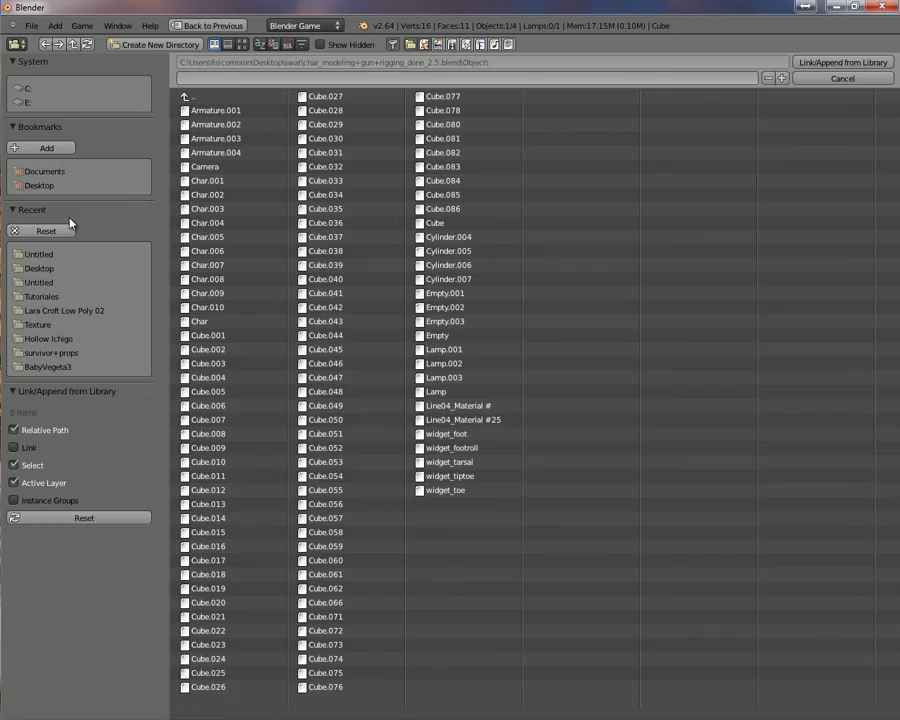
pyautogui.click(40, 270)
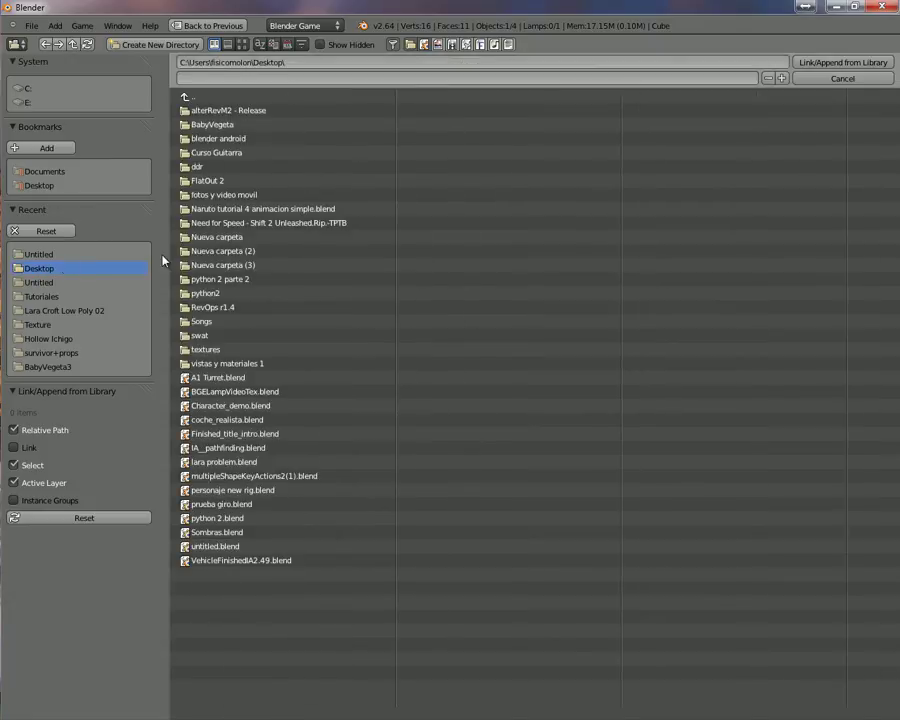
pyautogui.click(208, 337)
pyautogui.click(217, 151)
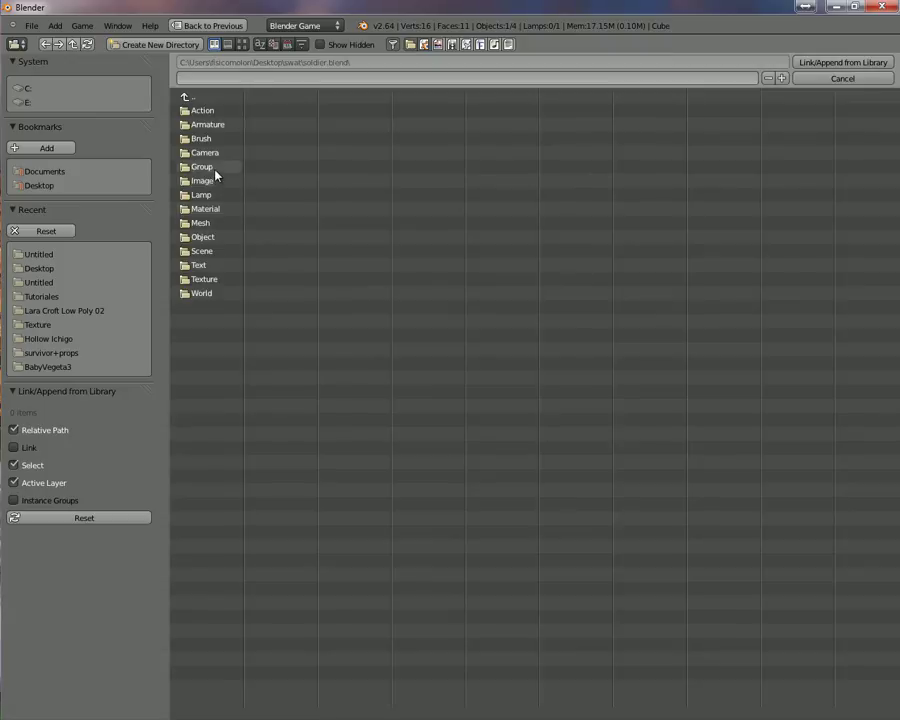
pyautogui.click(215, 172)
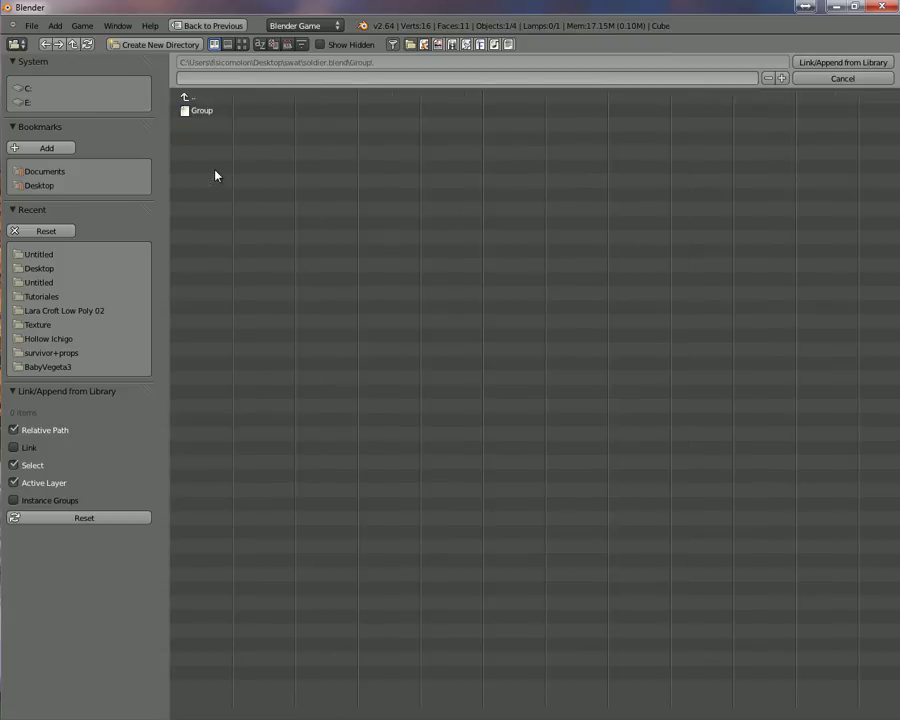
pyautogui.click(212, 112)
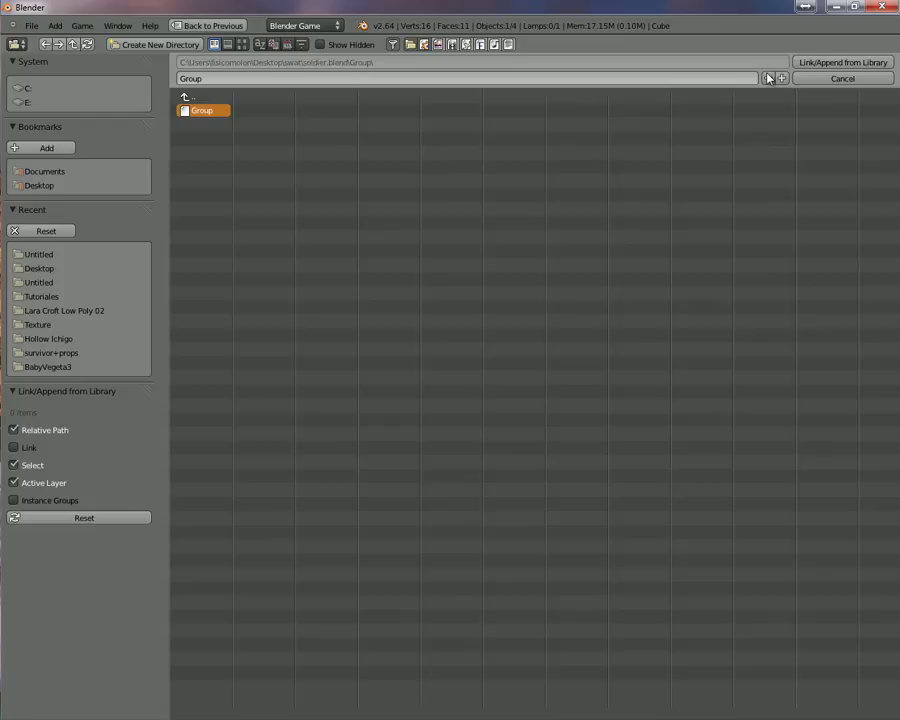
pyautogui.click(852, 62)
pyautogui.scroll(-5, 358, 137)
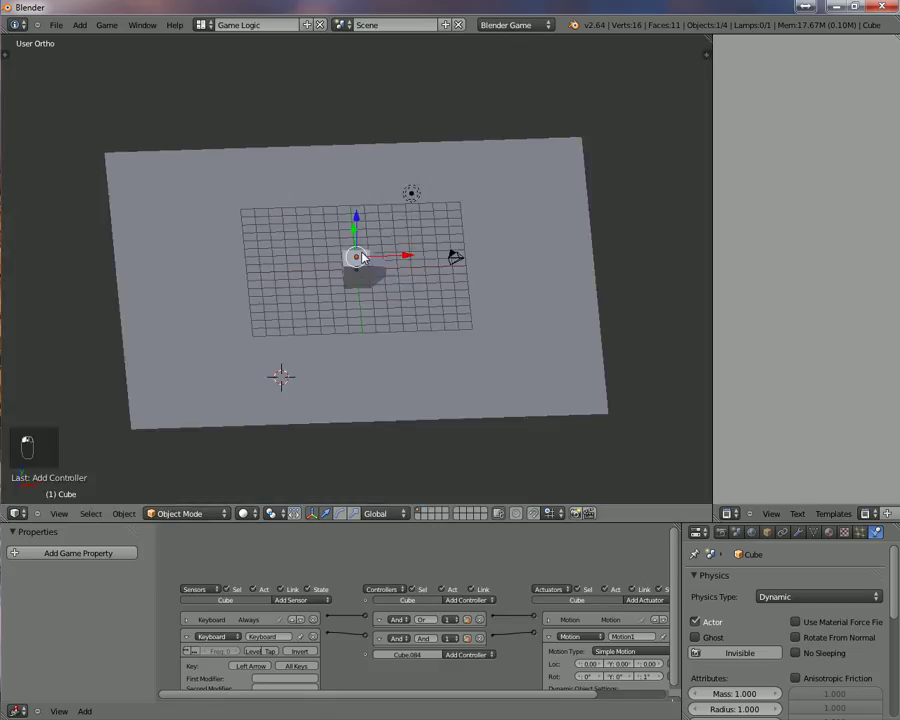
# - Switch to wireframe, select the soldier's trousers and cancel a trial move
pyautogui.scroll(3, 372, 346)
pyautogui.moveTo(371, 339); pyautogui.dragTo(331, 313, button='middle')
pyautogui.scroll(3, 335, 307)
pyautogui.press('z')
pyautogui.scroll(5, 390, 294)
pyautogui.scroll(-3, 300, 250)
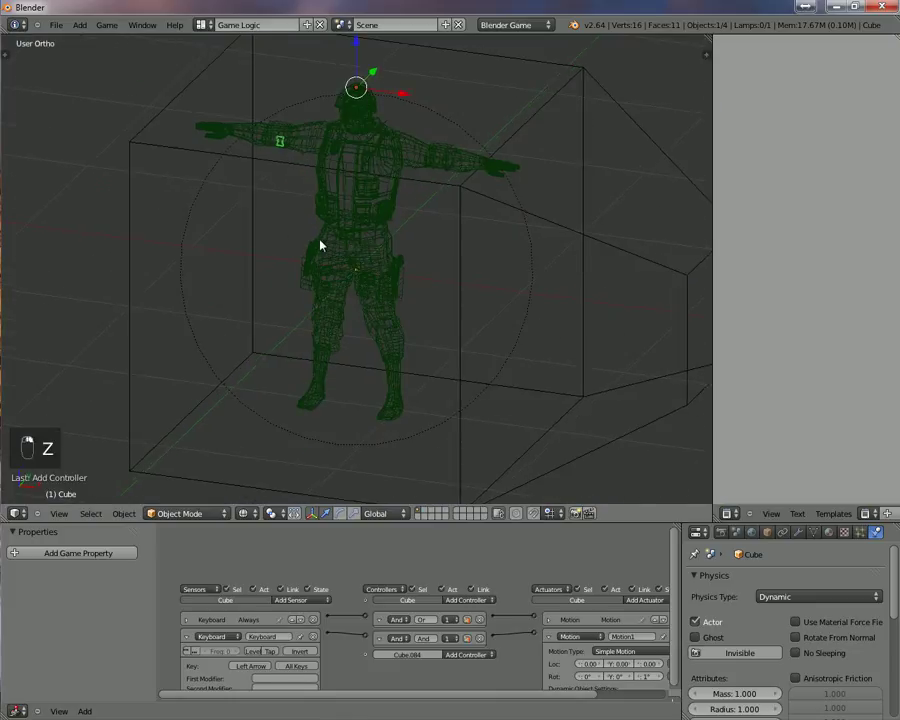
pyautogui.rightClick(382, 241)
pyautogui.scroll(4, 382, 243)
pyautogui.moveTo(380, 249); pyautogui.dragTo(315, 205, button='middle')
pyautogui.scroll(-4, 326, 227)
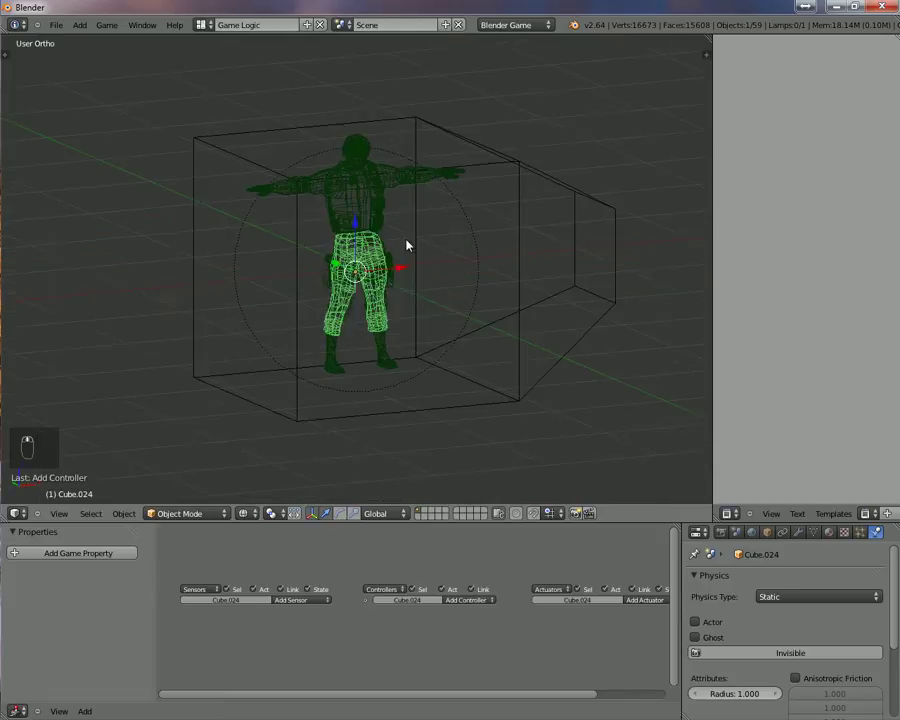
pyautogui.scroll(4, 405, 245)
pyautogui.scroll(-3, 390, 247)
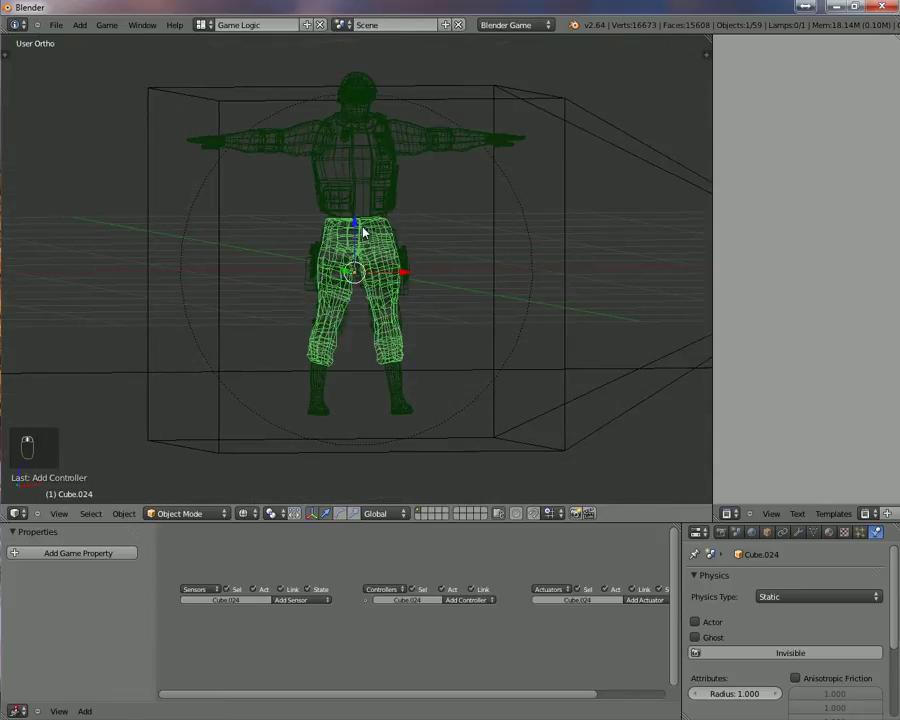
pyautogui.press('g')
pyautogui.rightClick(377, 250)
# - Box-select all the soldier's parts, leaving out the outline box and camera frustum
pyautogui.scroll(2, 377, 256)
pyautogui.moveTo(377, 256); pyautogui.dragTo(357, 273, button='middle')
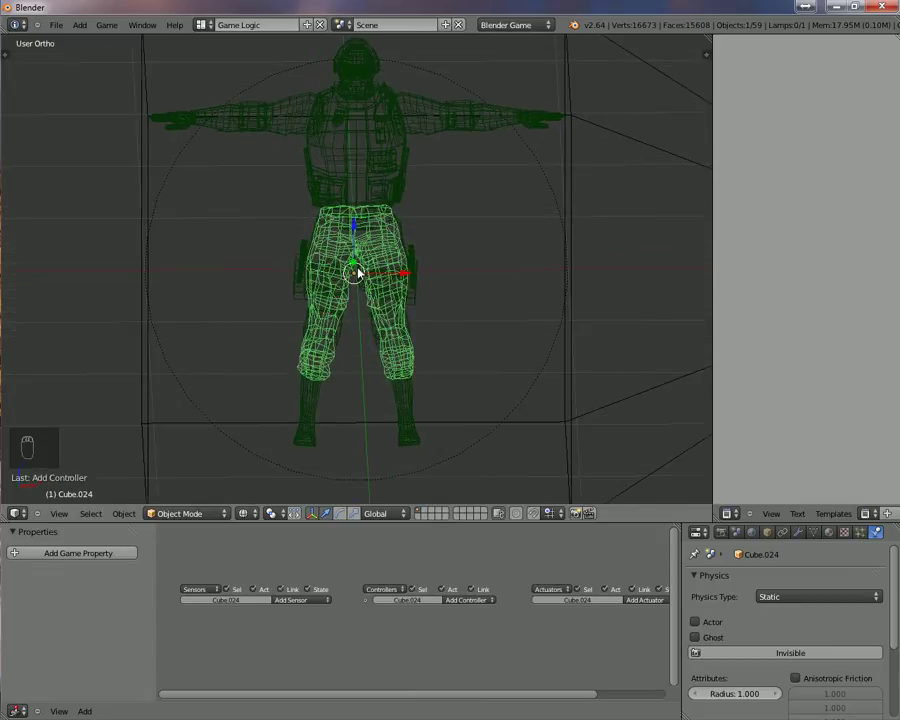
pyautogui.scroll(-2, 357, 272)
pyautogui.press('b')
pyautogui.moveTo(297, 108); pyautogui.dragTo(424, 406)
pyautogui.press('b')
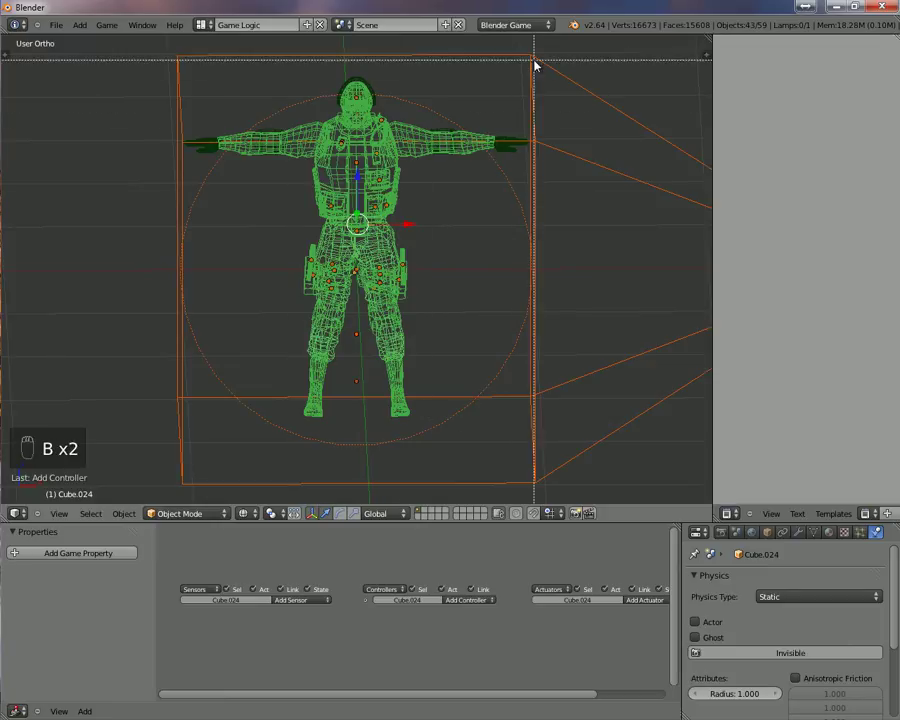
pyautogui.moveTo(534, 64); pyautogui.dragTo(621, 176, button='middle')
pyautogui.press('b')
pyautogui.moveTo(490, 110); pyautogui.dragTo(515, 176)
pyautogui.press('b')
pyautogui.press('b')
pyautogui.moveTo(185, 117); pyautogui.dragTo(298, 222)
pyautogui.press('b')
pyautogui.moveTo(227, 101); pyautogui.dragTo(465, 369)
pyautogui.press('b')
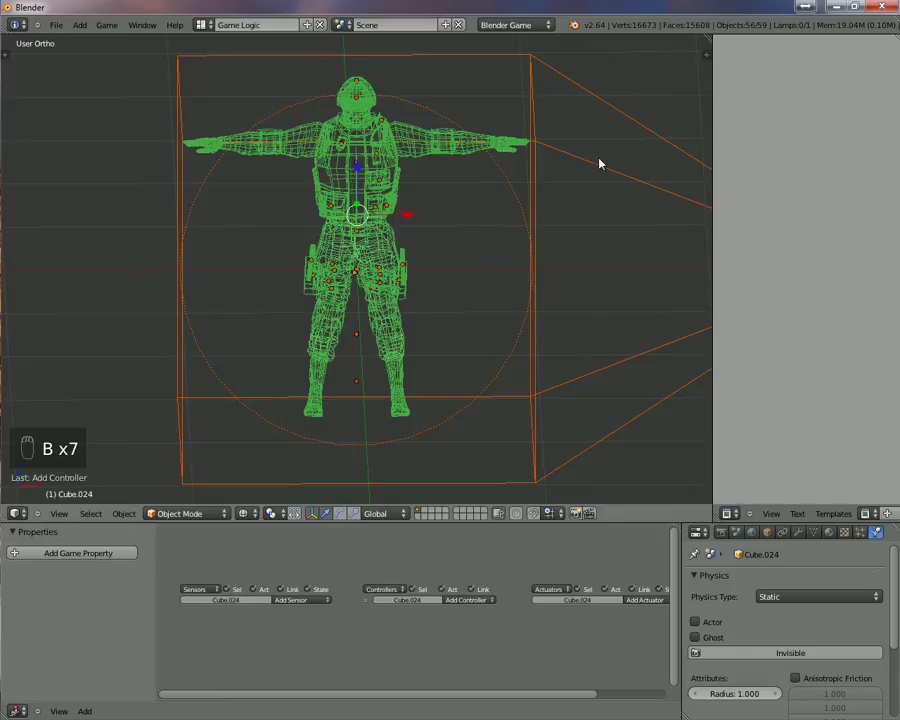
pyautogui.moveTo(599, 161); pyautogui.dragTo(540, 288, button='middle')
# - Join the selected soldier parts into one mesh, Cube.024
pyautogui.moveTo(418, 286)
pyautogui.mouseDown(button='middle')
pyautogui.moveTo(404, 283)
pyautogui.moveTo(435, 280)
pyautogui.mouseUp(button='middle')
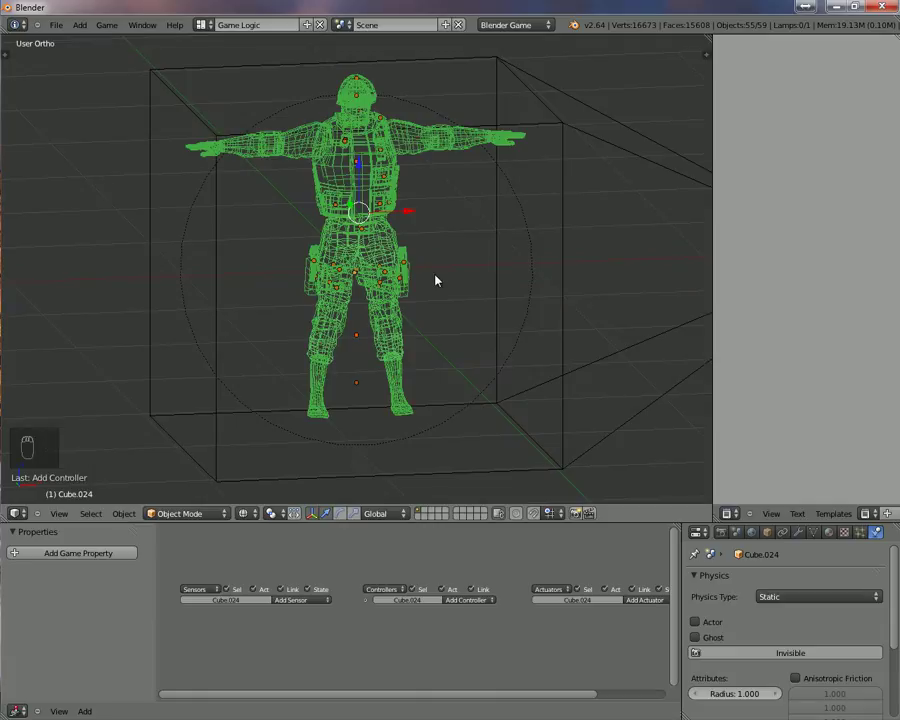
pyautogui.hotkey('ctrl', 'j')
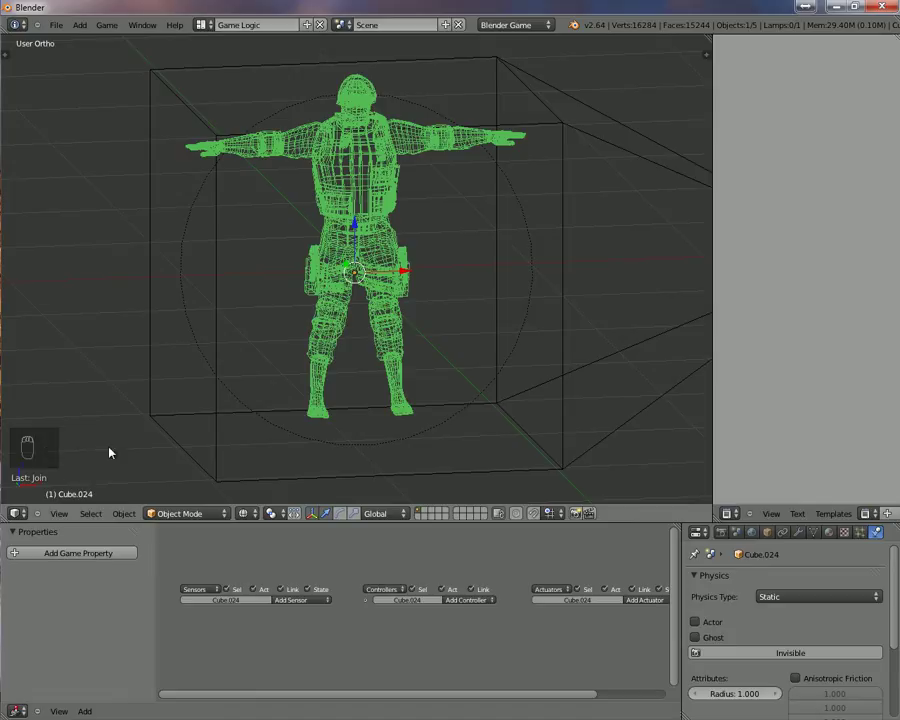
pyautogui.scroll(-3, 383, 232)
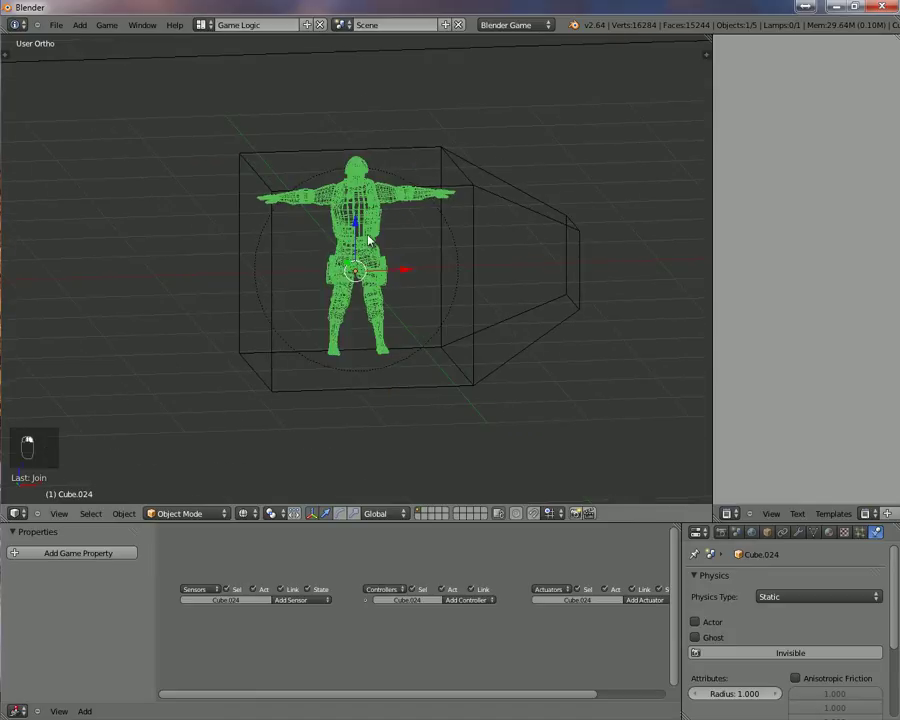
# - Set the viewport shading to Texture and view the soldier from the front
pyautogui.press('g')
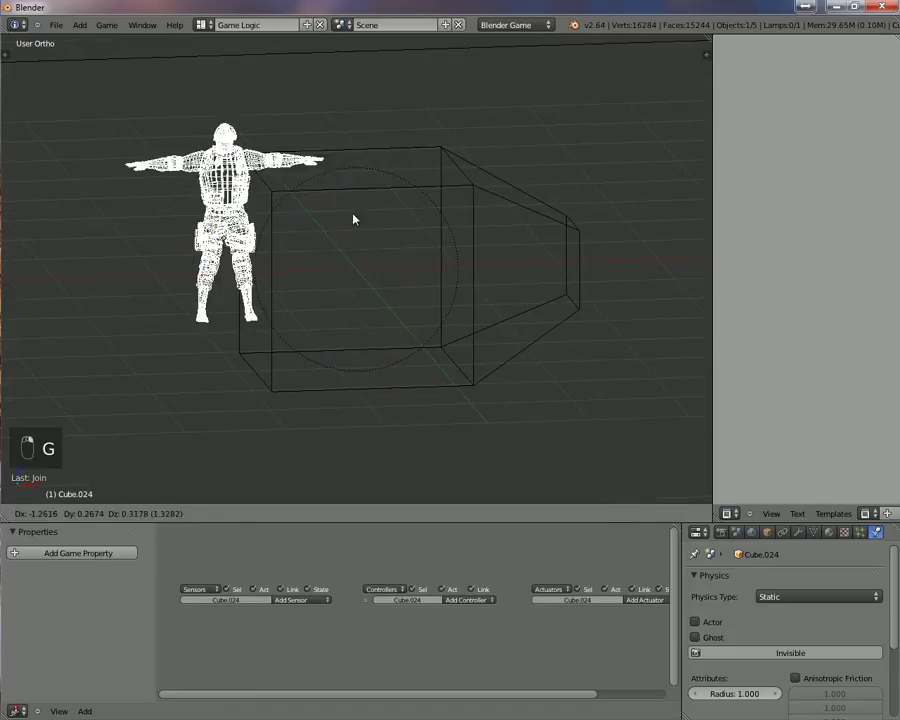
pyautogui.rightClick(357, 212)
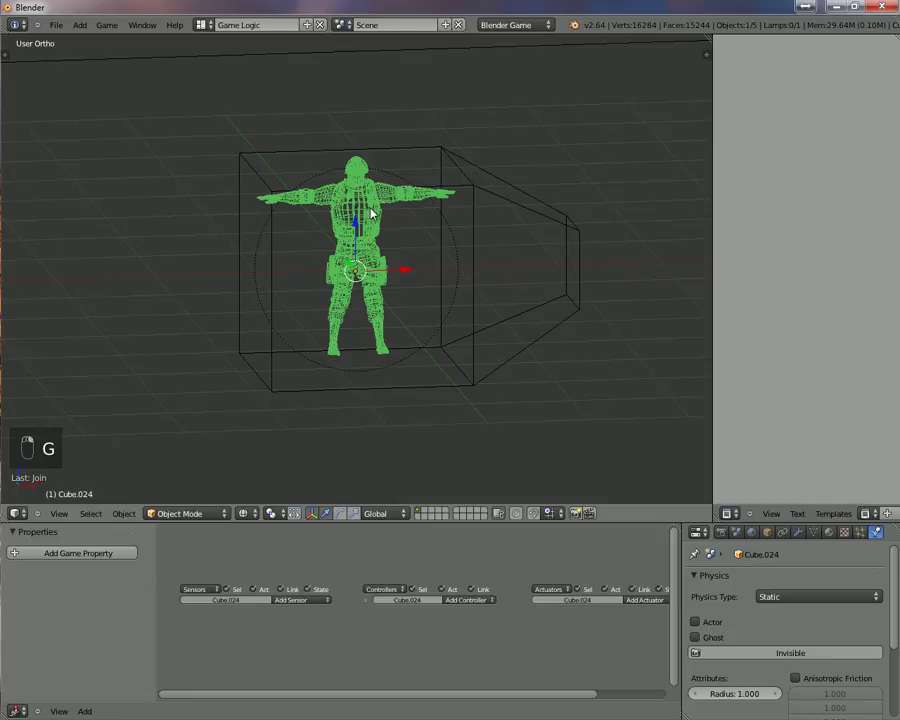
pyautogui.press('KP_1')
pyautogui.click(250, 514)
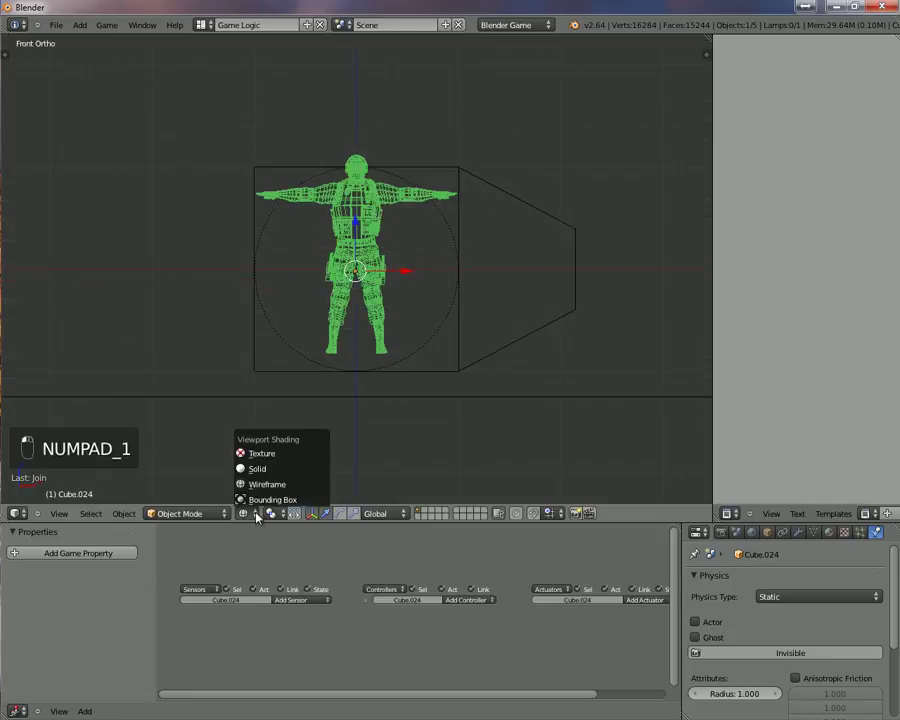
pyautogui.click(263, 452)
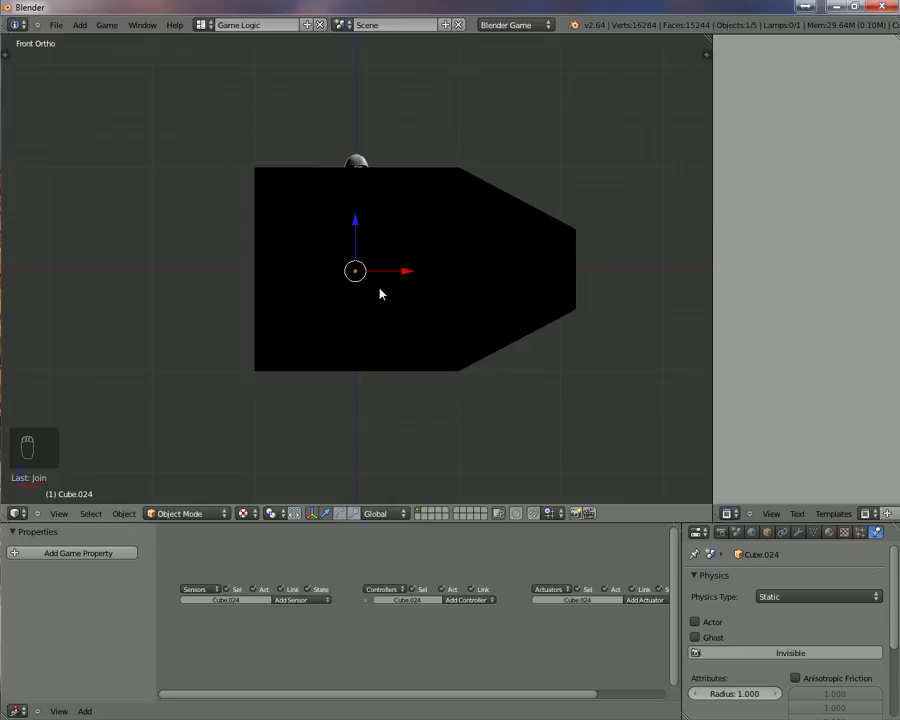
pyautogui.moveTo(388, 324); pyautogui.dragTo(304, 361, button='middle')
pyautogui.scroll(-2, 346, 300)
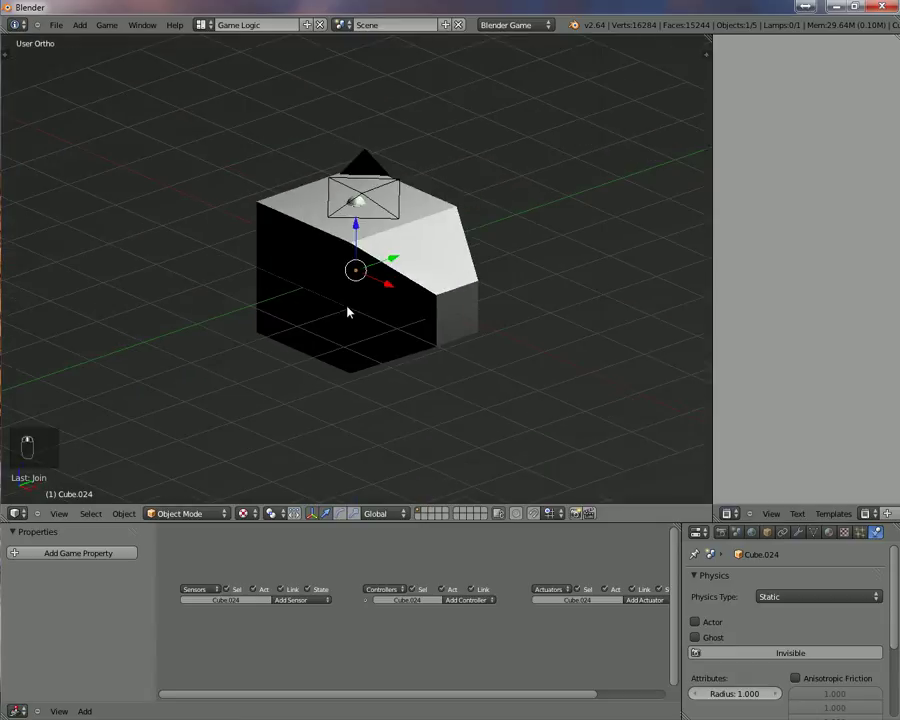
# - Scale the soldier up about 4.23 times and reposition it over the cube, checking front and top views
pyautogui.press('s')
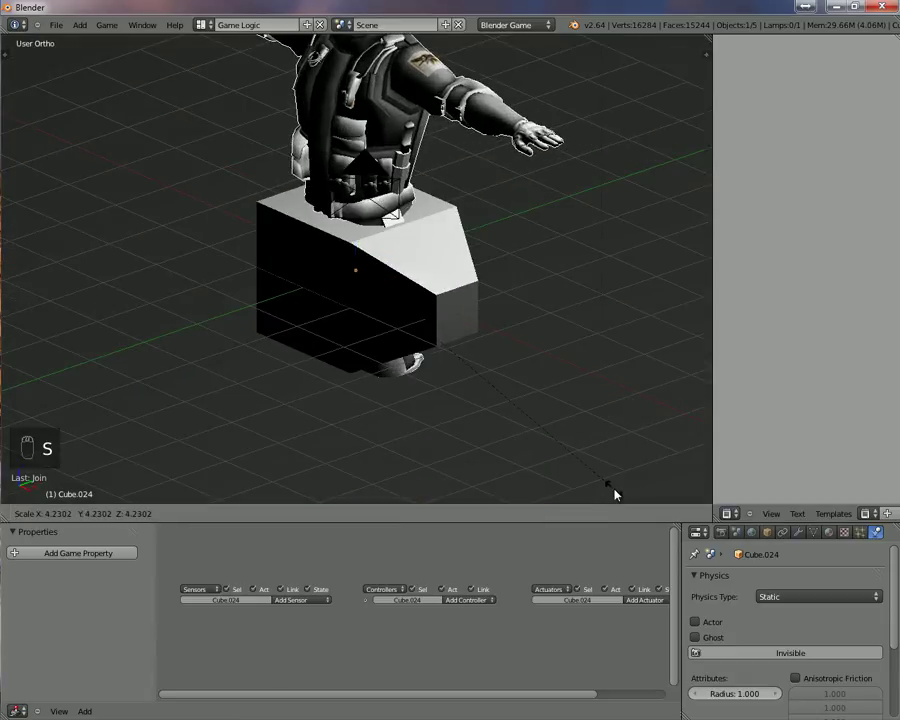
pyautogui.click(615, 492)
pyautogui.moveTo(465, 358); pyautogui.dragTo(409, 335, button='middle')
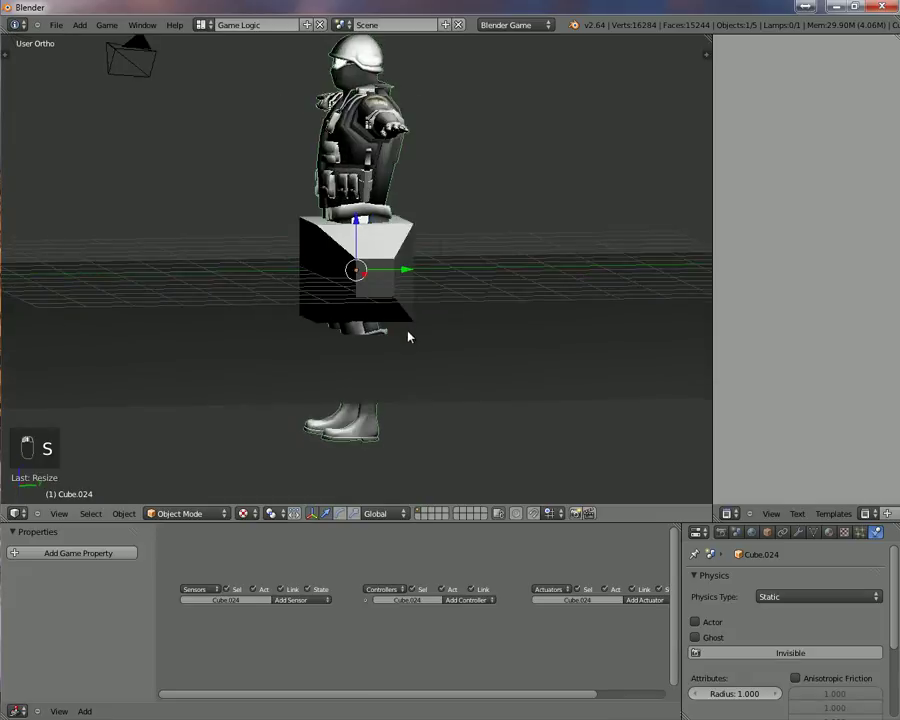
pyautogui.press('g')
pyautogui.click(309, 446)
pyautogui.moveTo(378, 387); pyautogui.dragTo(400, 199, button='middle')
pyautogui.press('KP_1')
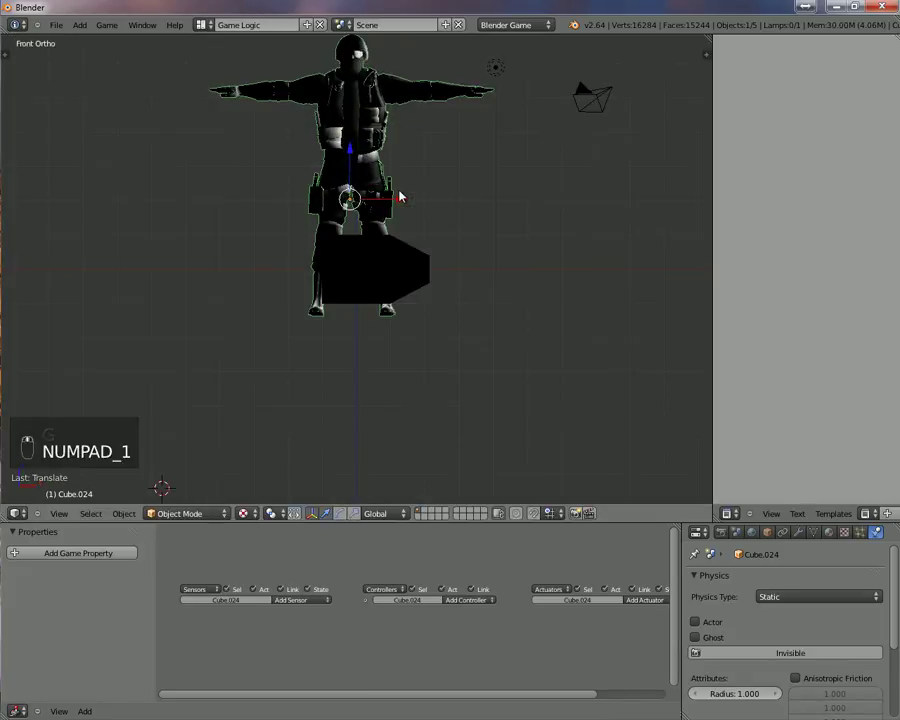
pyautogui.press('KP_7')
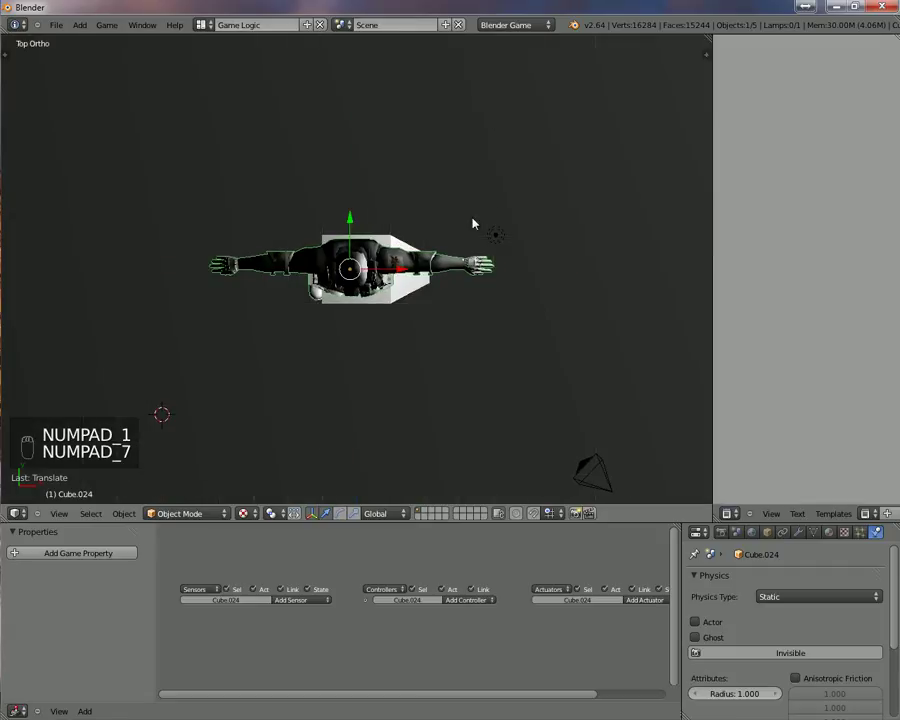
# - Duplicate the lamp three times, placing copies below, lower-left and upper-left of the soldier
pyautogui.rightClick(494, 235)
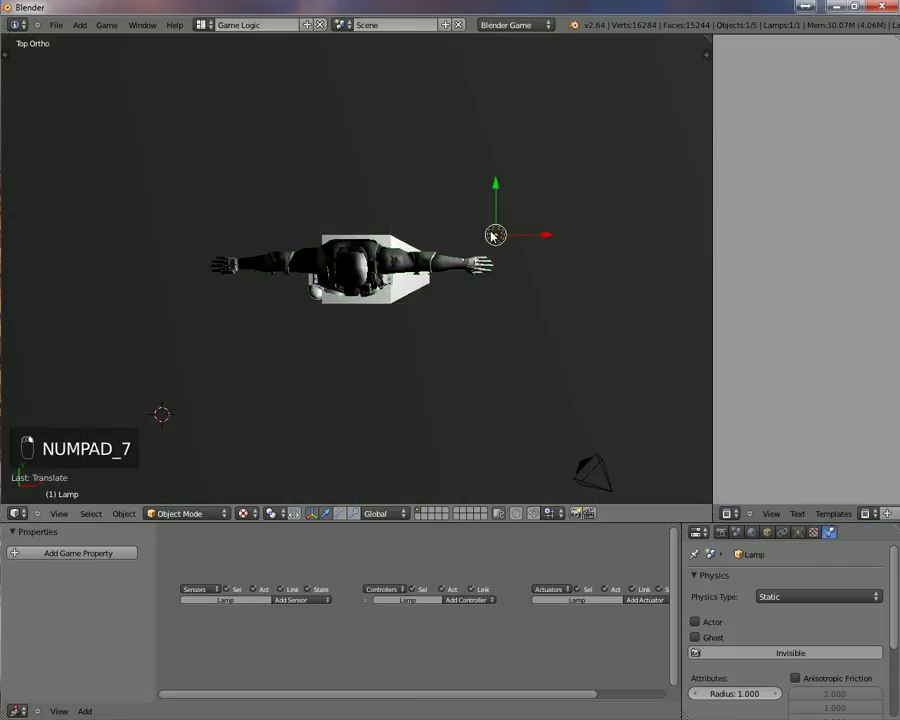
pyautogui.hotkey('shift', 'd')
pyautogui.click(419, 449)
pyautogui.hotkey('shift', 'd')
pyautogui.click(163, 412)
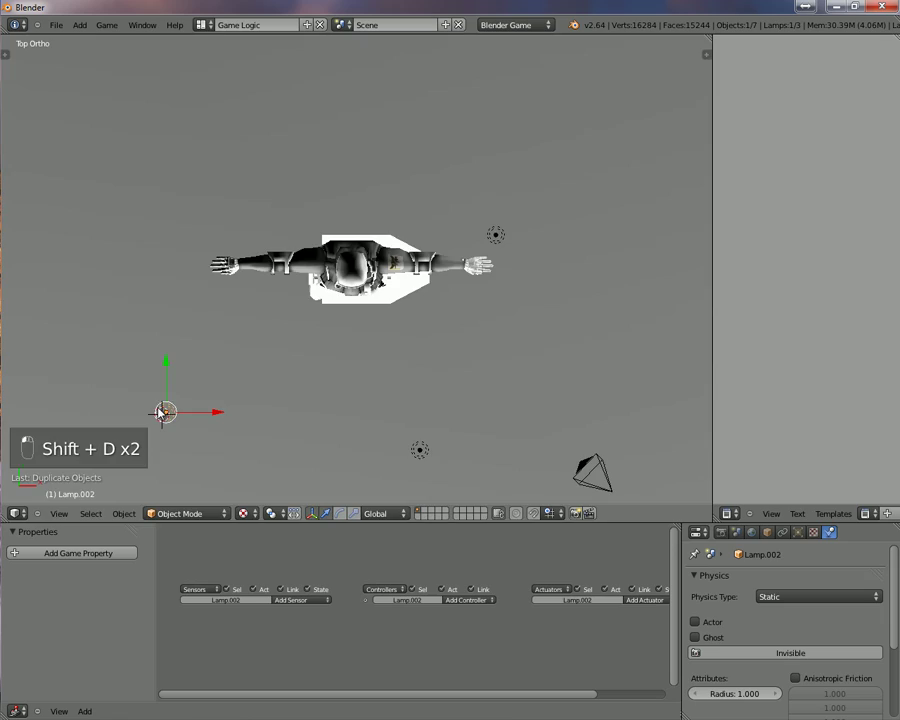
pyautogui.hotkey('shift', 'd')
pyautogui.click(191, 95)
pyautogui.moveTo(212, 198); pyautogui.dragTo(296, 242, button='middle')
# - Set the transform pivot to Median Point with soldier Cube.024 selected
pyautogui.rightClick(363, 178)
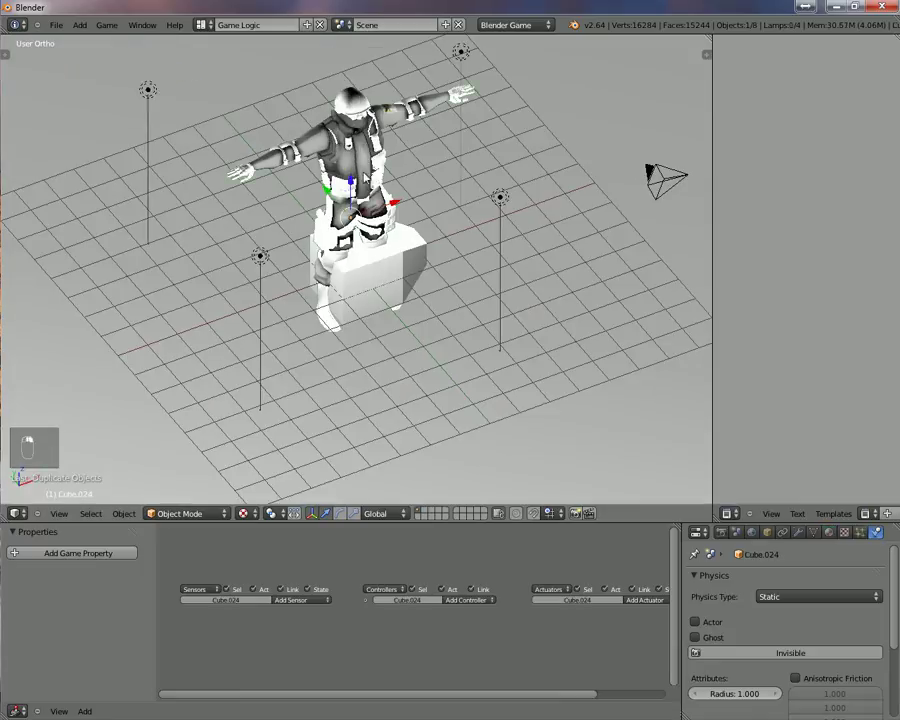
pyautogui.moveTo(470, 243); pyautogui.dragTo(145, 485, button='middle')
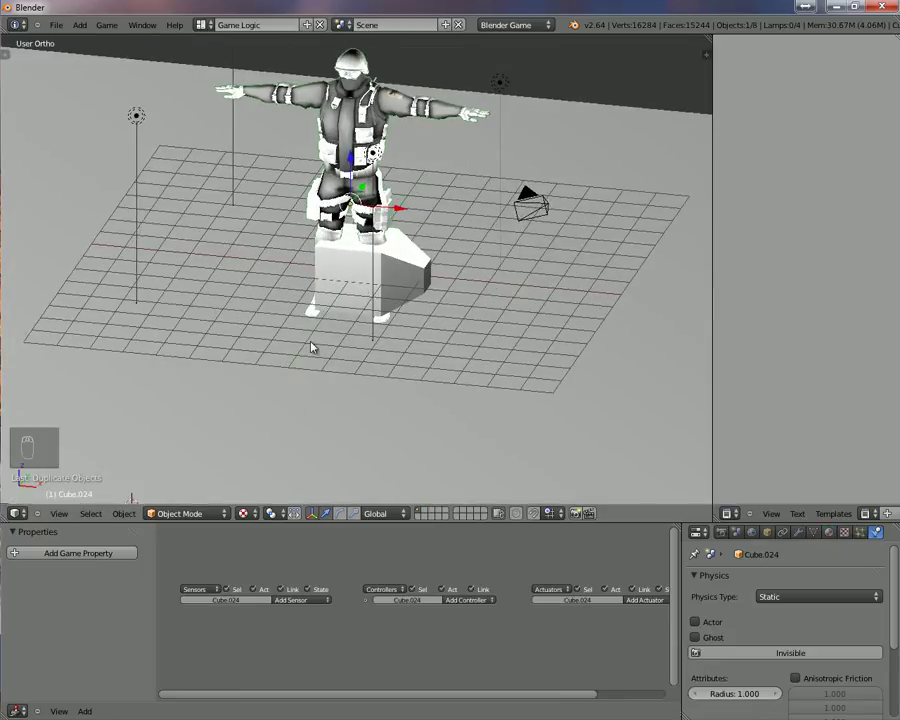
pyautogui.click(272, 513)
pyautogui.click(283, 453)
pyautogui.rightClick(343, 285)
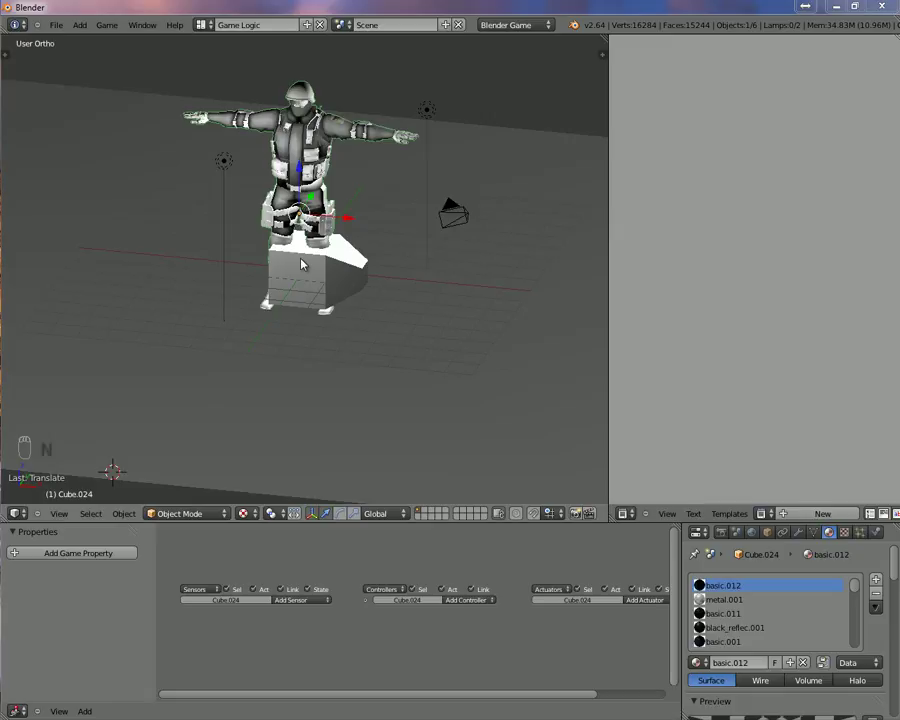
# - Place the 3D cursor by the camera, show the N panel and open its material shading list
pyautogui.click(446, 247)
pyautogui.press('n')
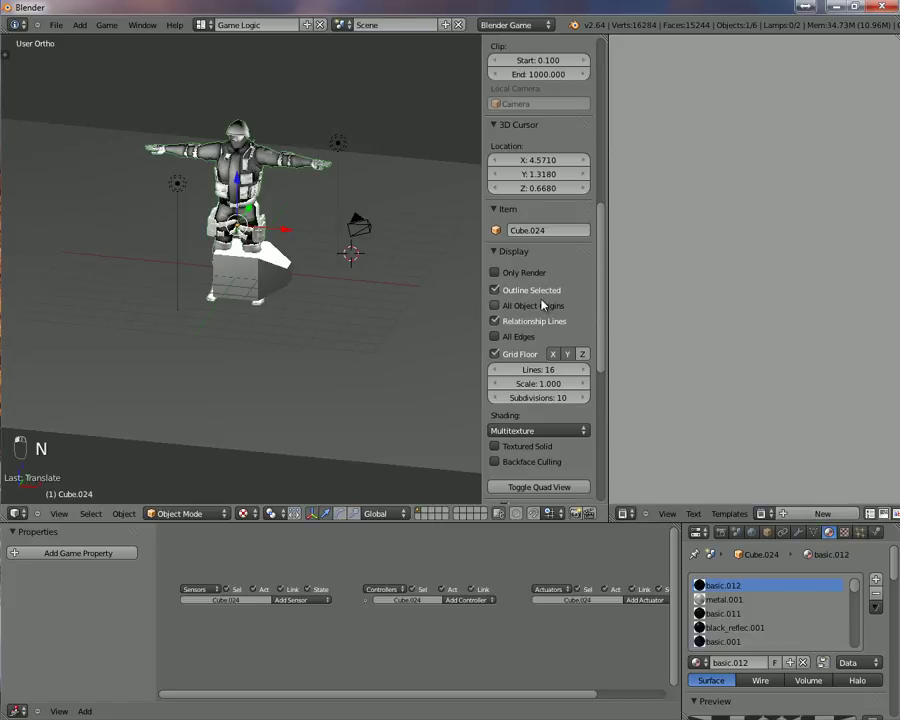
pyautogui.scroll(-2, 543, 304)
pyautogui.click(500, 373)
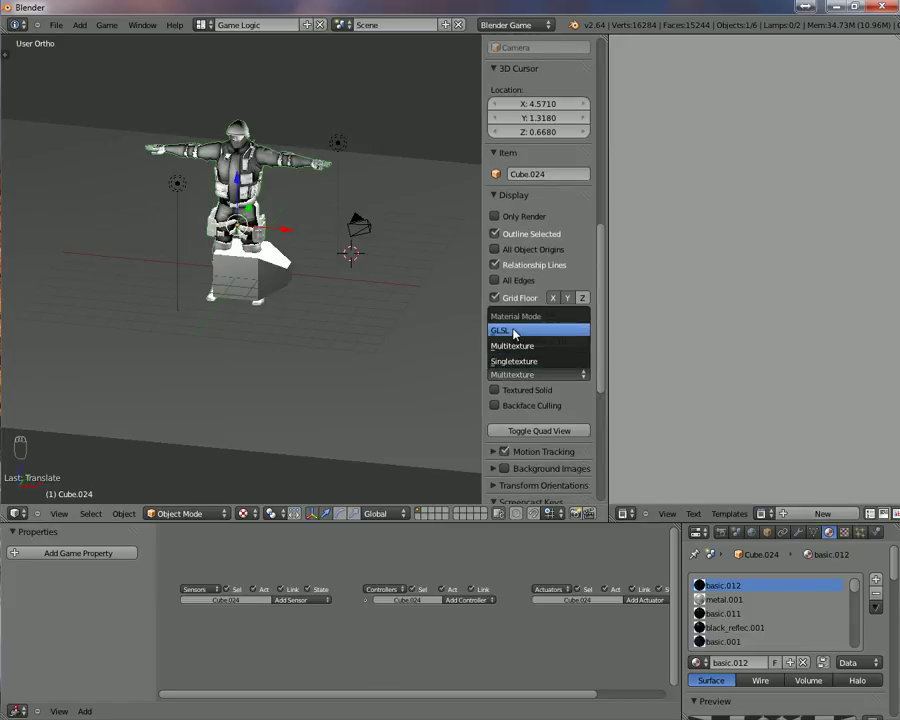
# - Try GLSL and Multitexture material shading, then Solid and Textured viewport shading
pyautogui.click(513, 332)
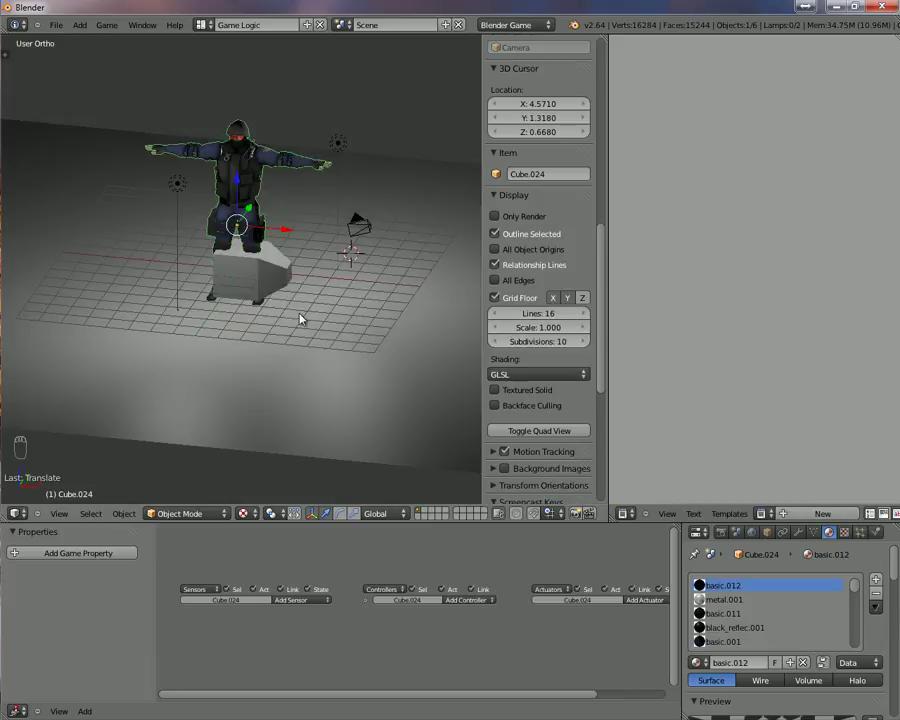
pyautogui.click(546, 373)
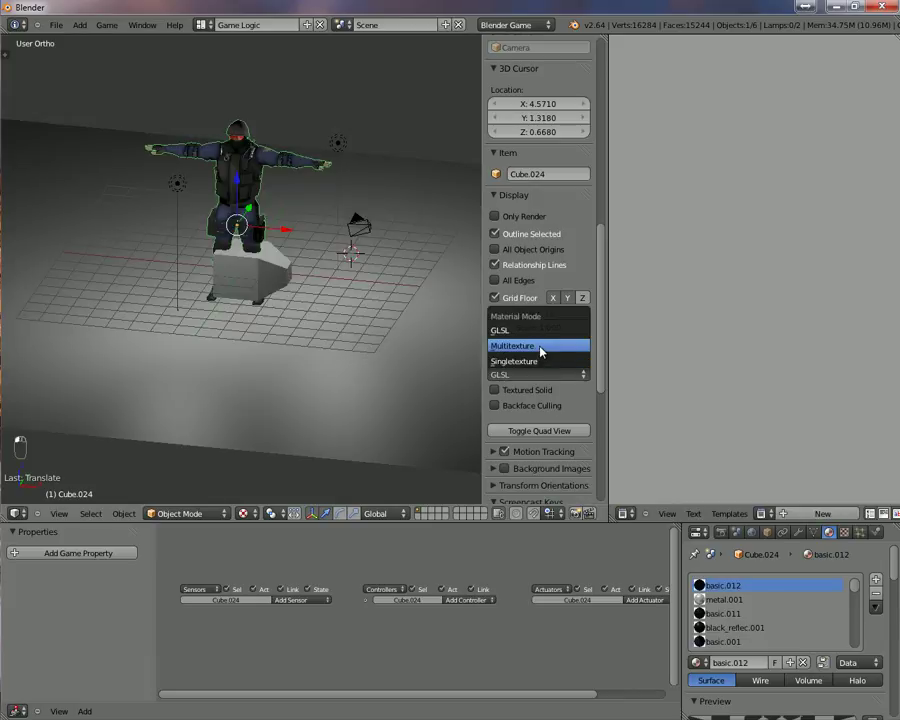
pyautogui.click(541, 347)
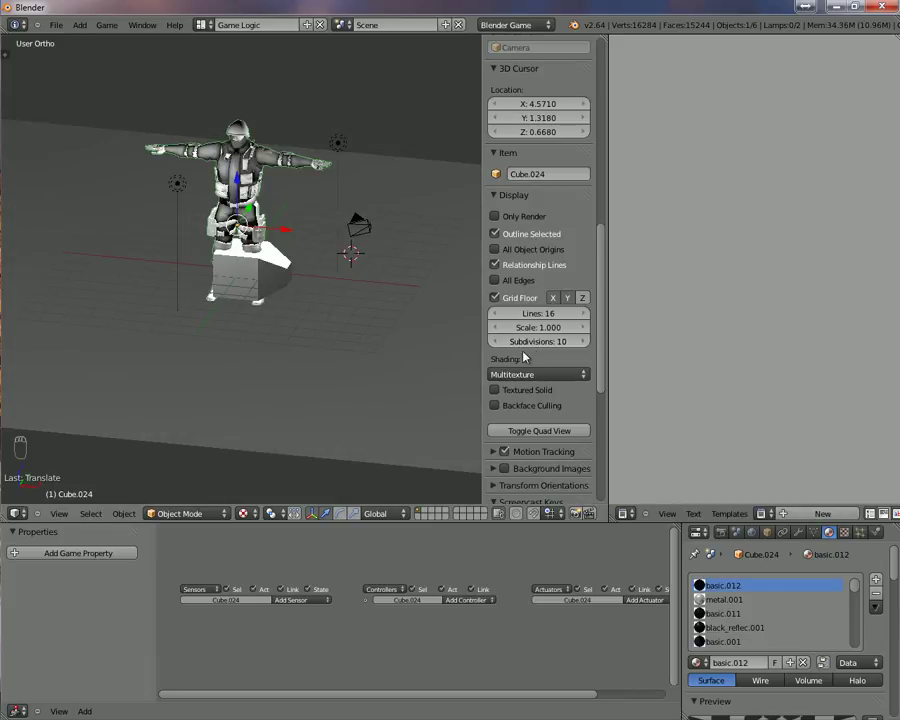
pyautogui.click(243, 513)
pyautogui.click(266, 466)
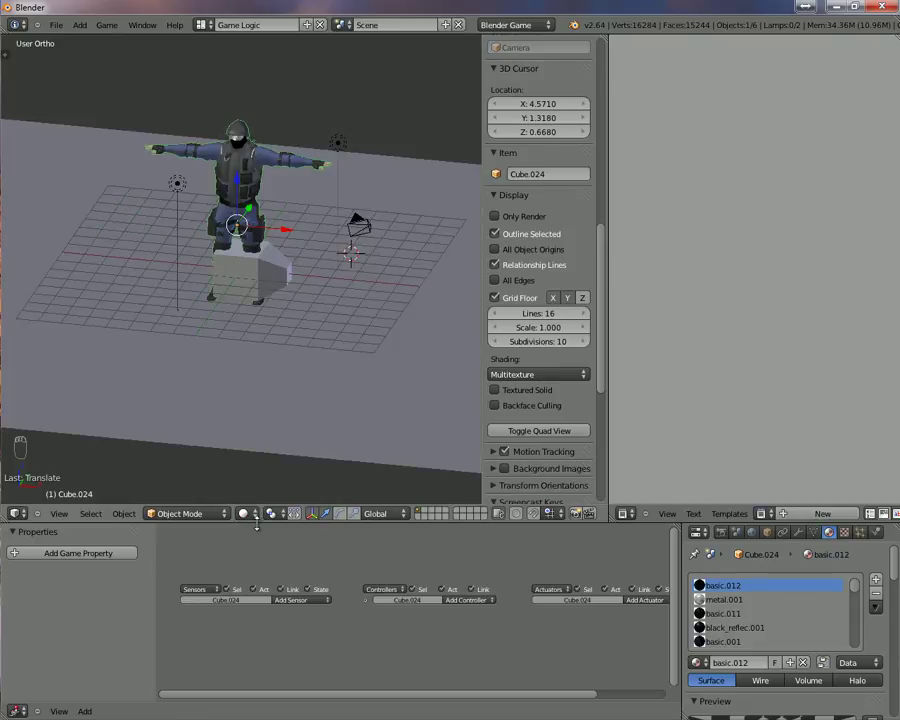
pyautogui.click(243, 513)
pyautogui.click(262, 452)
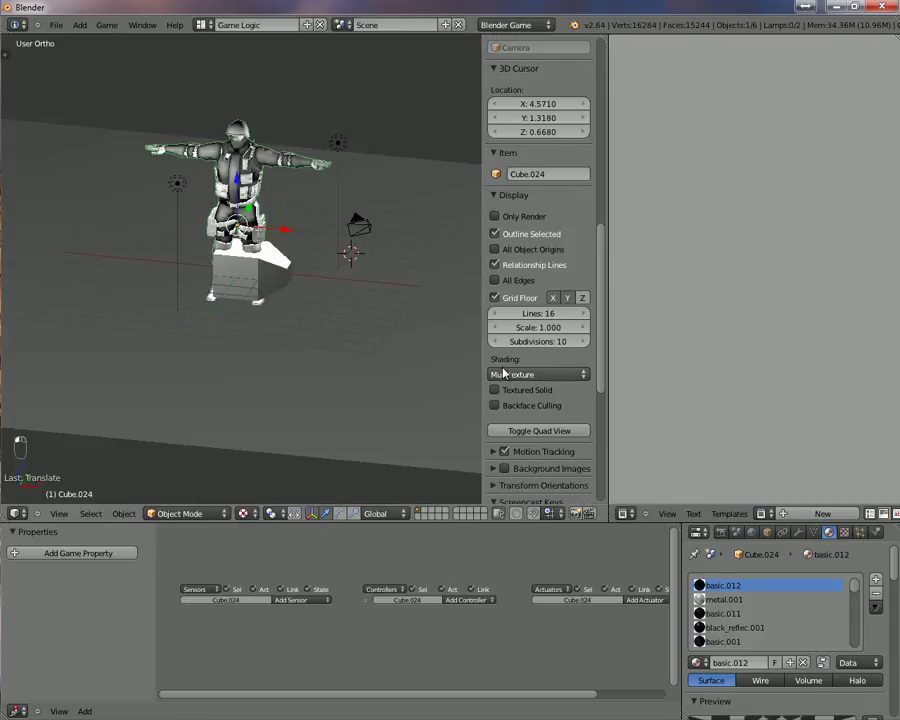
# - Settle on GLSL material shading and view the lit soldier from a higher angle
pyautogui.click(498, 373)
pyautogui.click(502, 332)
pyautogui.moveTo(207, 333); pyautogui.dragTo(483, 313, button='middle')
# - Hide the side panel, briefly play-test the scene with P, then open the empty area's editor type menu
pyautogui.press('n')
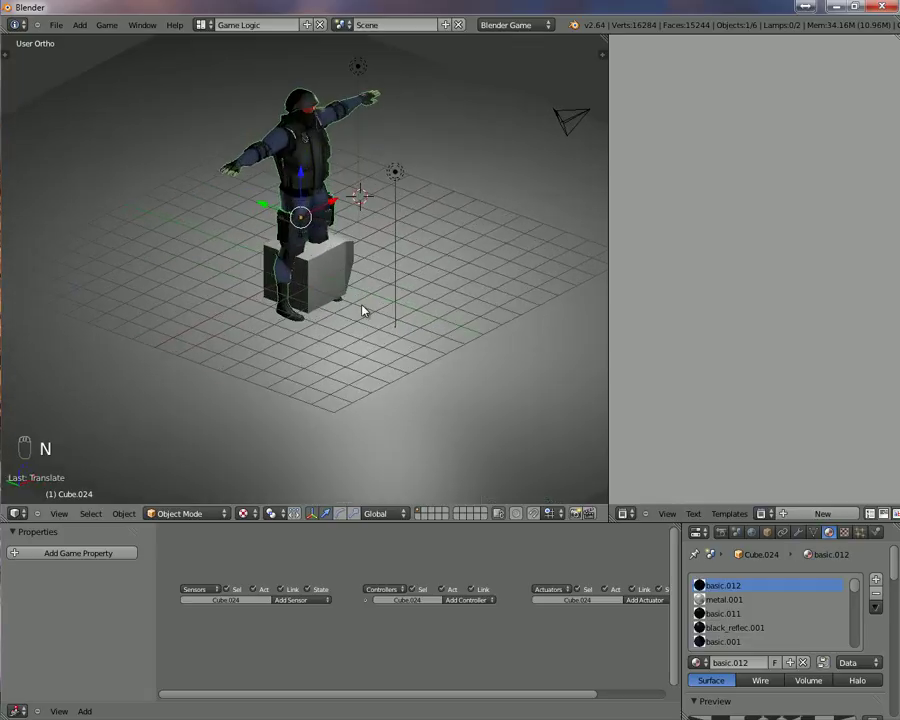
pyautogui.moveTo(380, 285); pyautogui.dragTo(300, 273, button='middle')
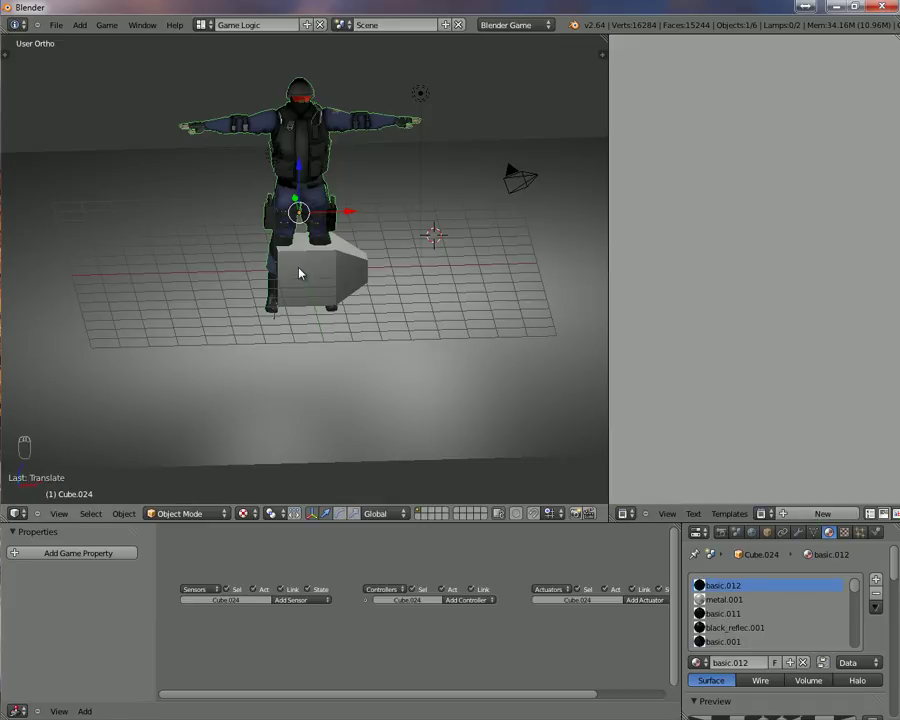
pyautogui.moveTo(345, 250); pyautogui.dragTo(242, 260, button='middle')
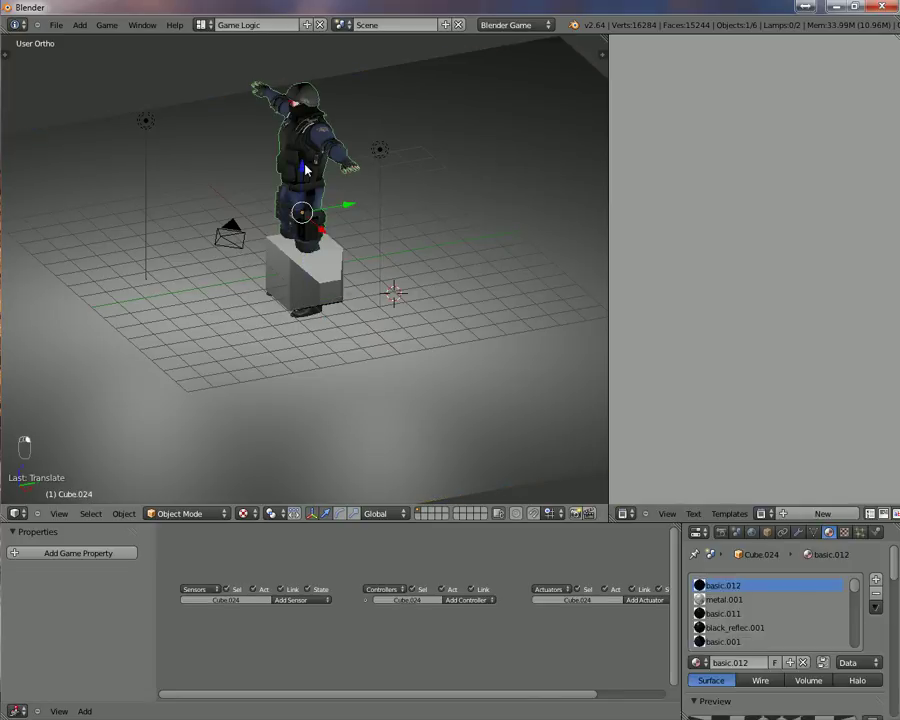
pyautogui.press('p')
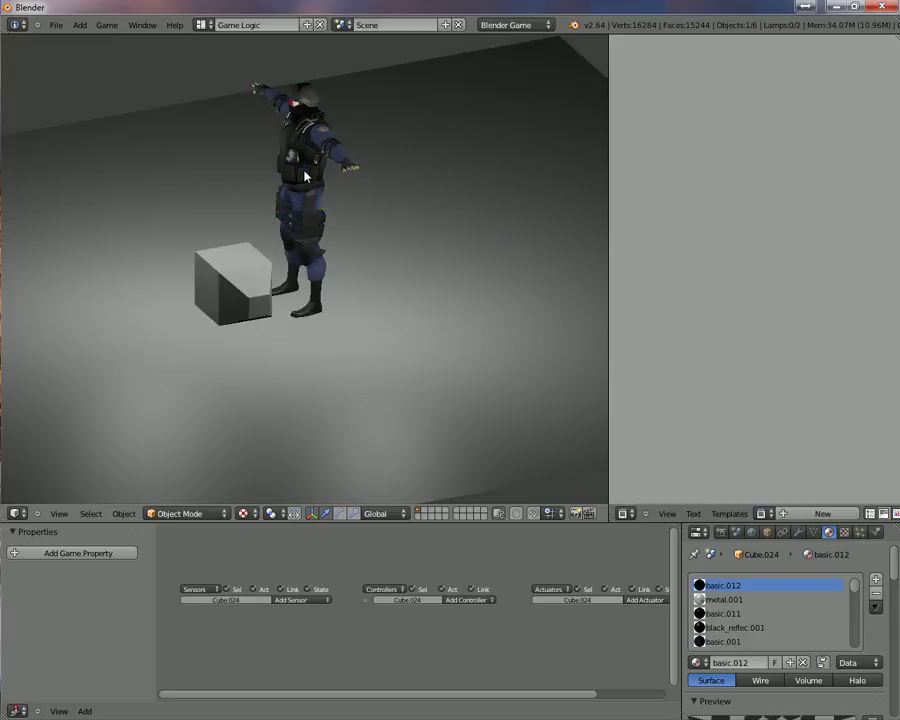
pyautogui.press('Escape')
pyautogui.moveTo(300, 175); pyautogui.dragTo(345, 168, button='middle')
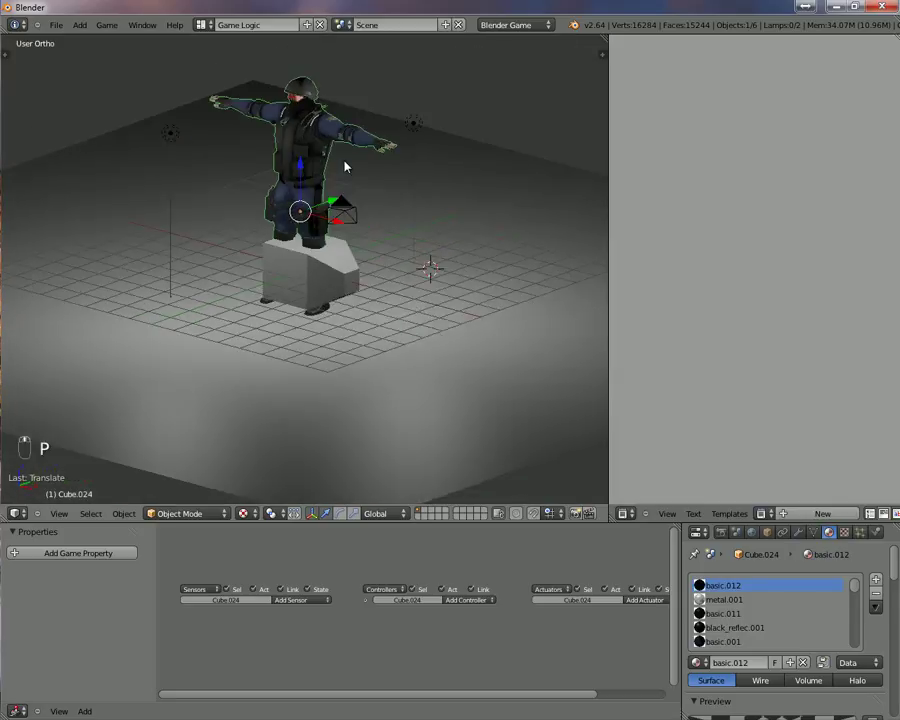
pyautogui.click(623, 513)
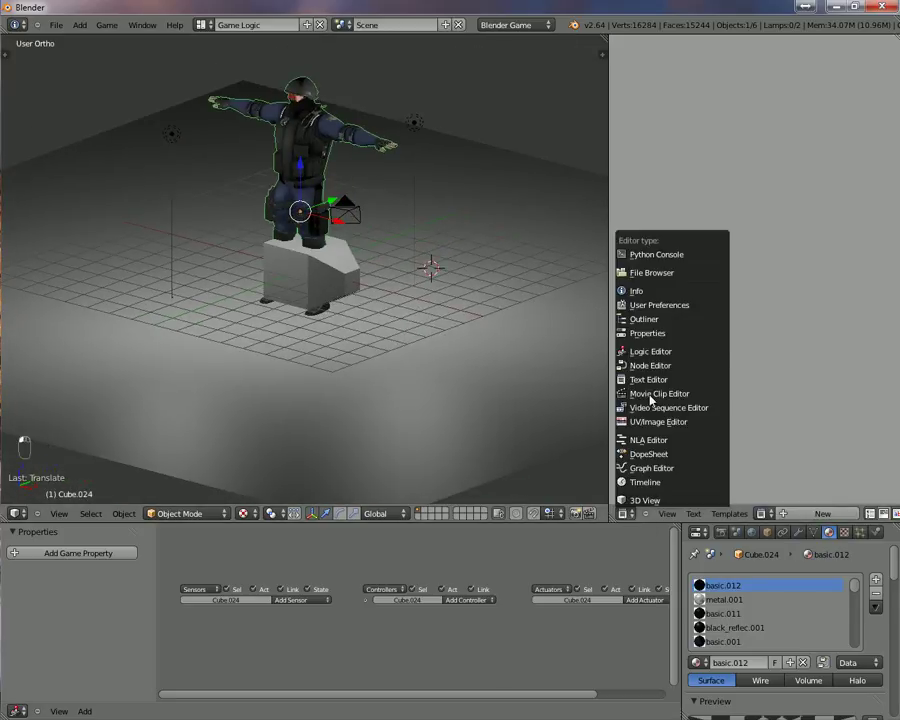
# - Turn the empty area into a Properties editor and set Cube.024's physics type to Dynamic
pyautogui.click(652, 335)
pyautogui.moveTo(612, 284); pyautogui.dragTo(566, 284)
pyautogui.click(757, 44)
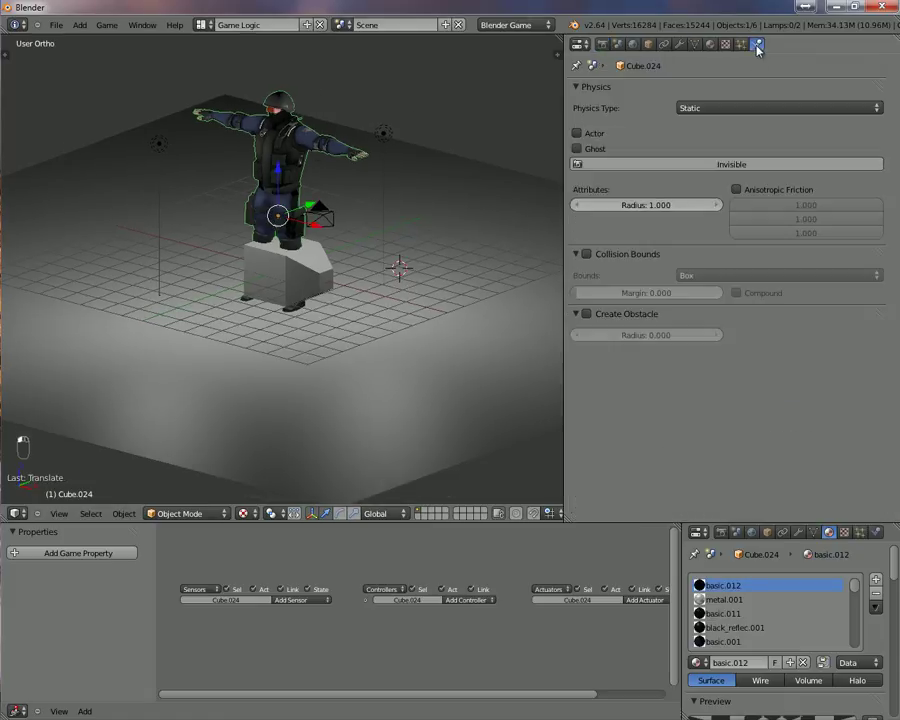
pyautogui.click(728, 110)
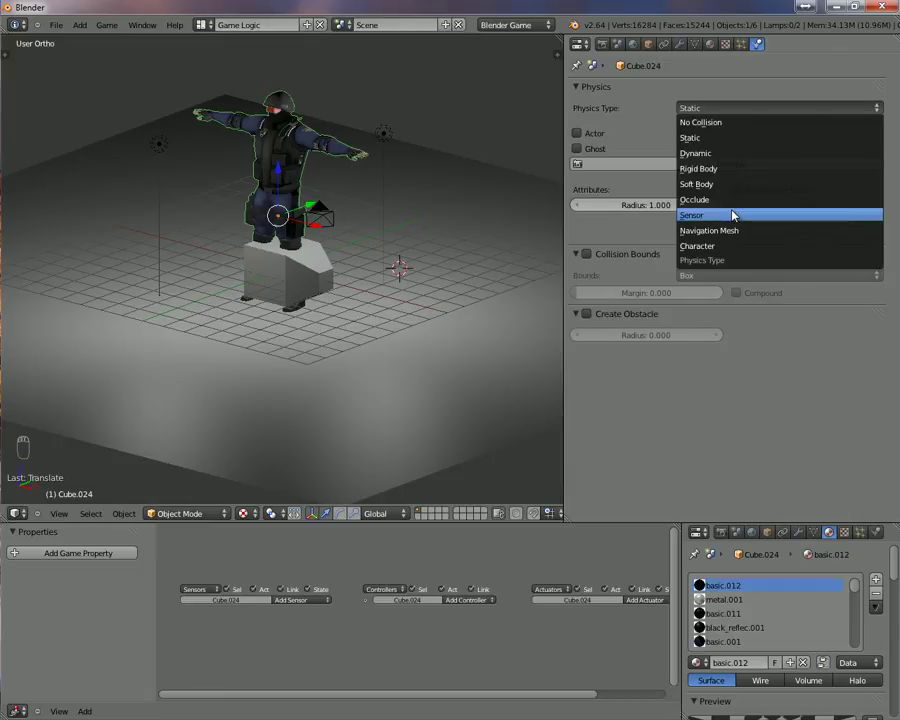
pyautogui.click(713, 154)
# - Enable Ghost, test the game, then disable Actor for Cube.024
pyautogui.click(577, 148)
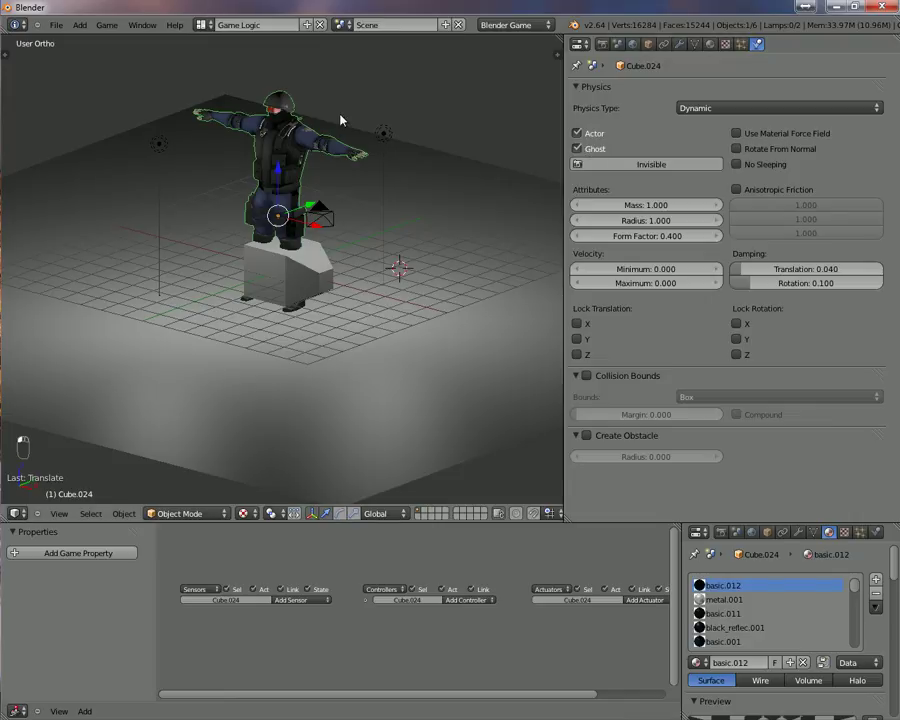
pyautogui.press('p')
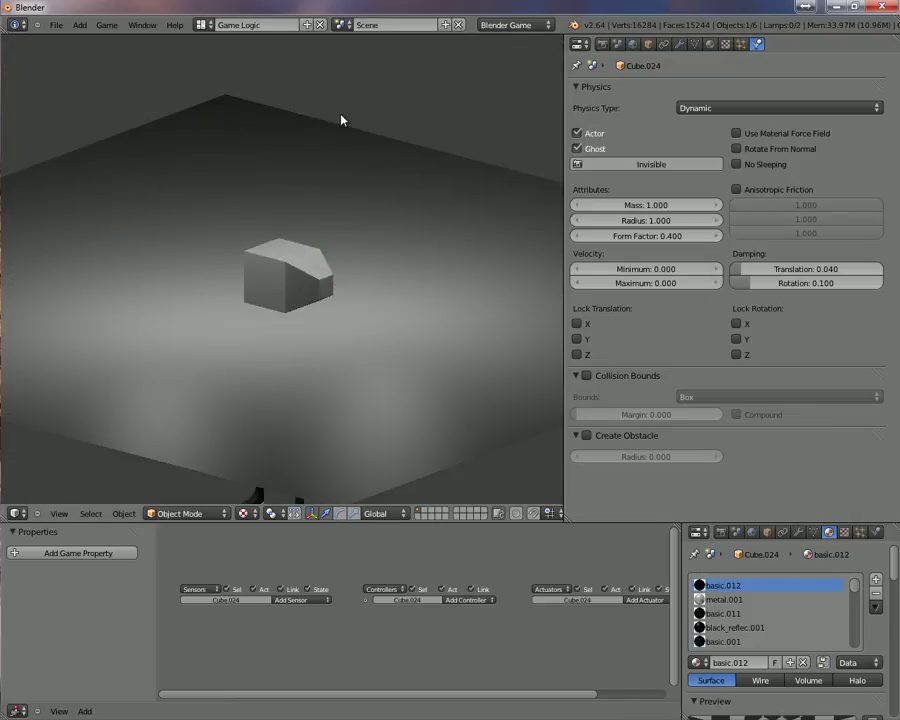
pyautogui.press('Escape')
pyautogui.click(577, 133)
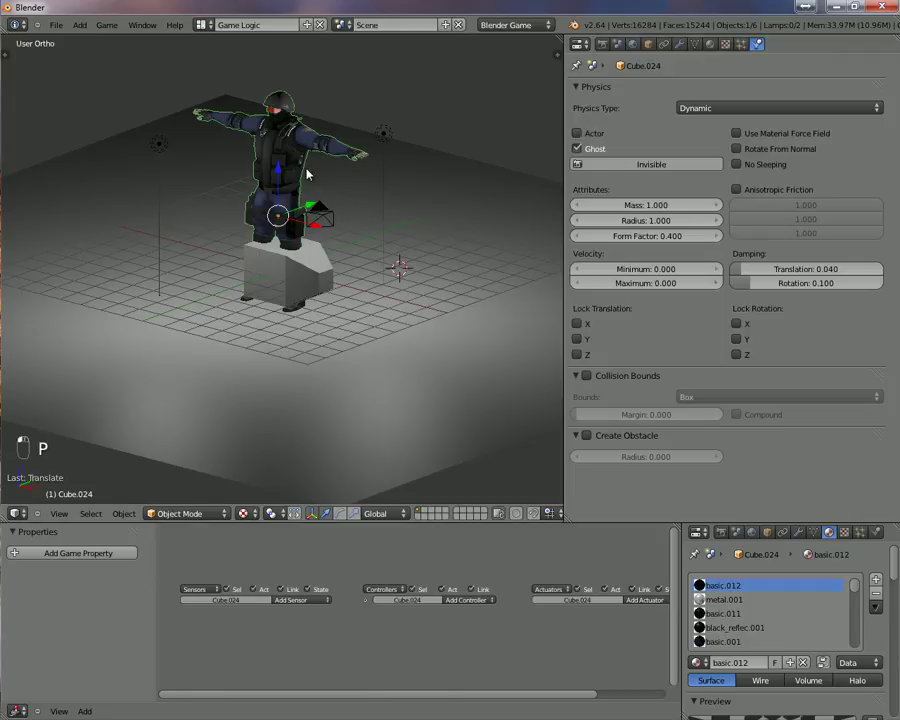
# - Select the cube under the soldier and make it the soldier's parent with Ctrl+P Object
pyautogui.press('Escape')
pyautogui.press('KP_1')
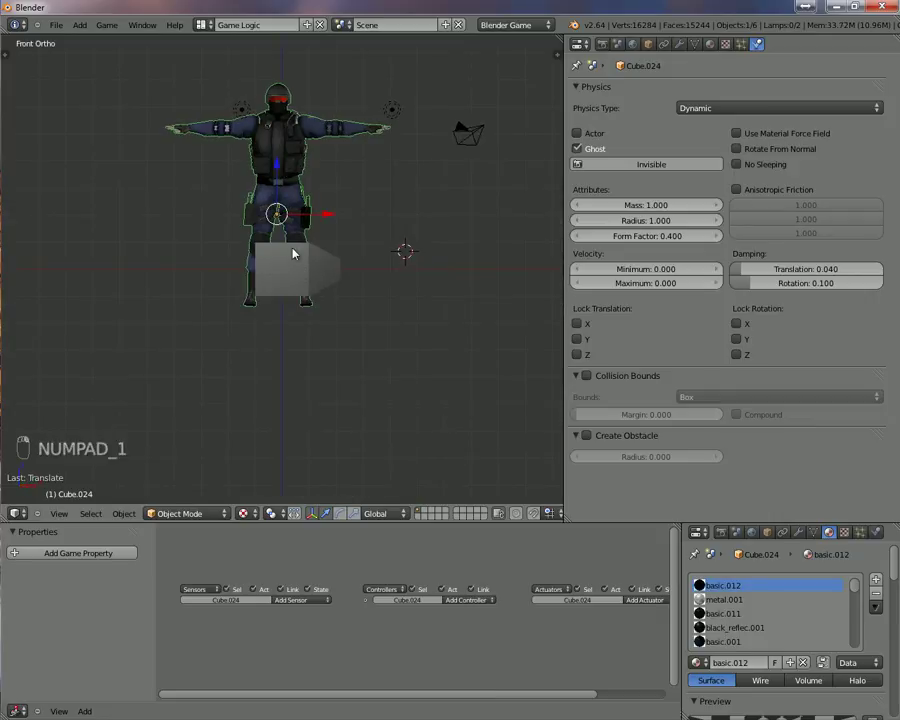
pyautogui.scroll(1, 294, 262)
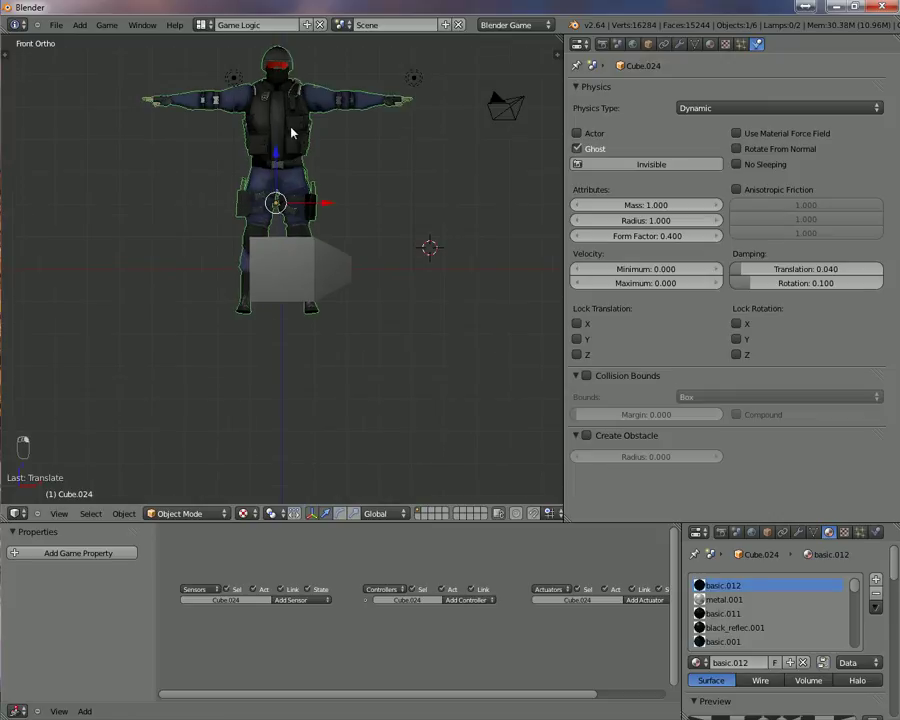
pyautogui.rightClick(309, 281)
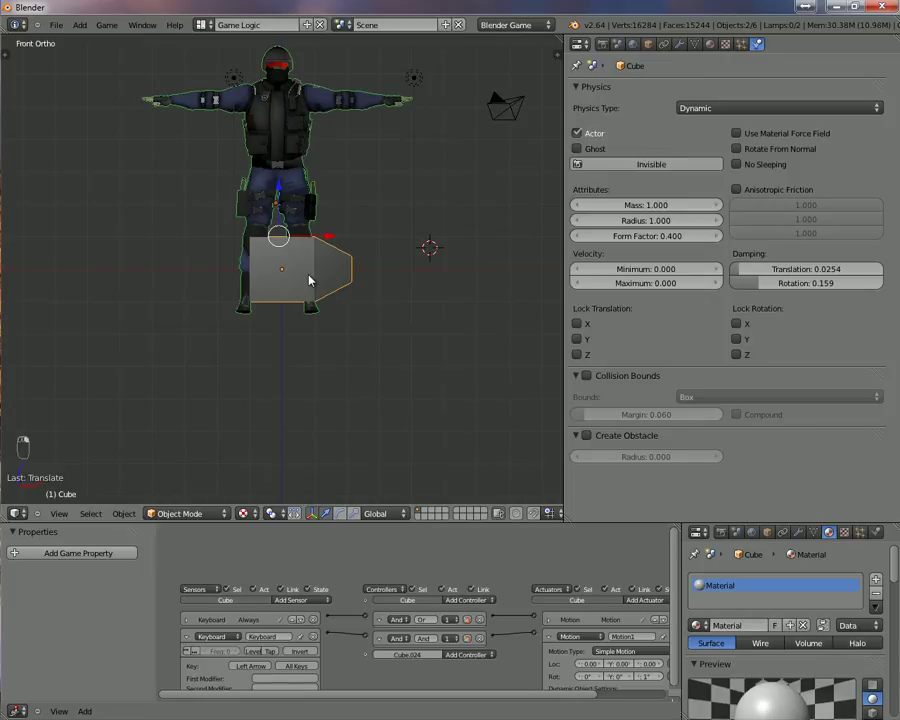
pyautogui.moveTo(309, 281); pyautogui.dragTo(238, 299, button='middle')
pyautogui.press('KP_2')
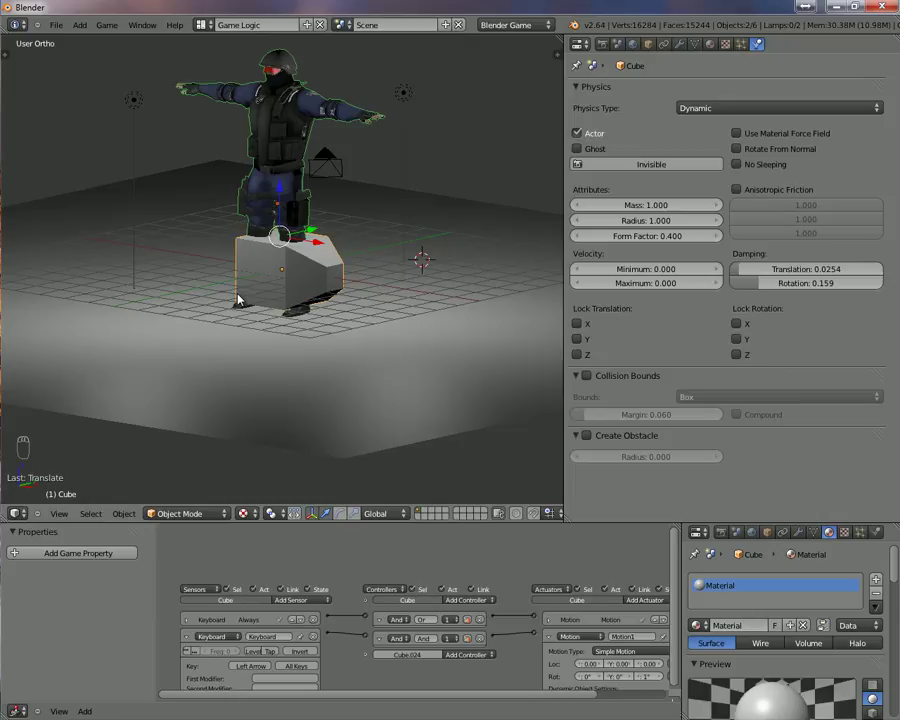
pyautogui.hotkey('ctrl', 'p')
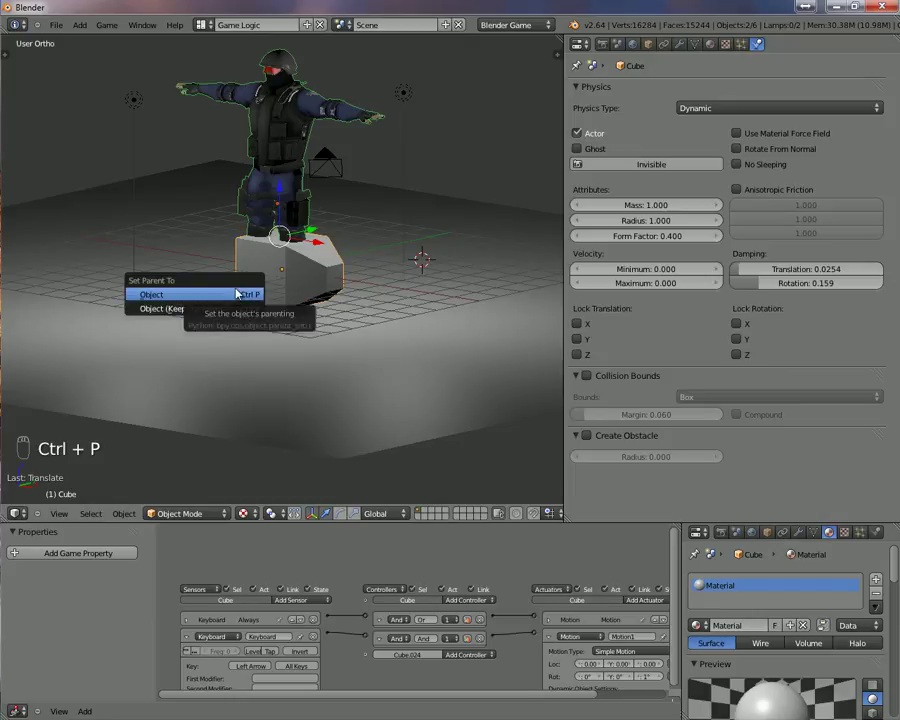
pyautogui.click(170, 295)
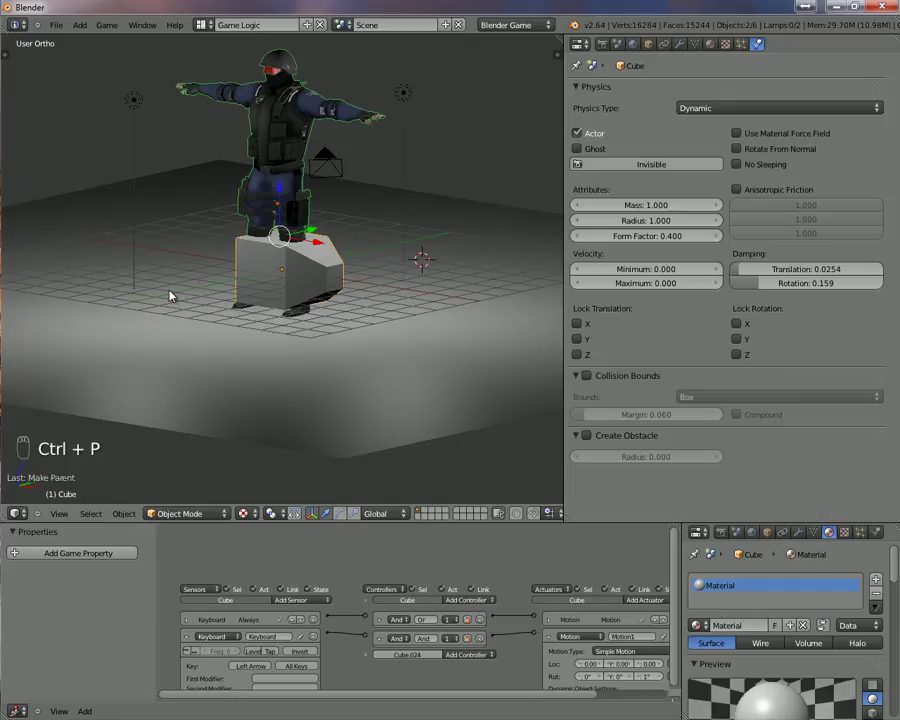
# - Test-move the cube to confirm the soldier follows, cancel, and select the soldier from top view
pyautogui.rightClick(344, 283)
pyautogui.rightClick(337, 275)
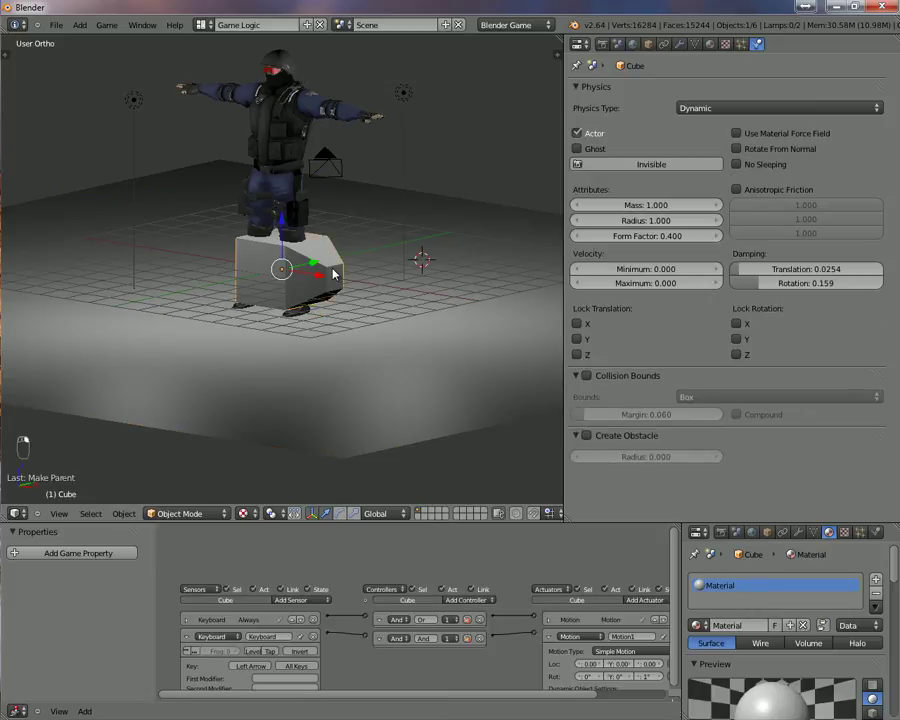
pyautogui.press('g')
pyautogui.rightClick(272, 220)
pyautogui.press('KP_7')
pyautogui.rightClick(283, 271)
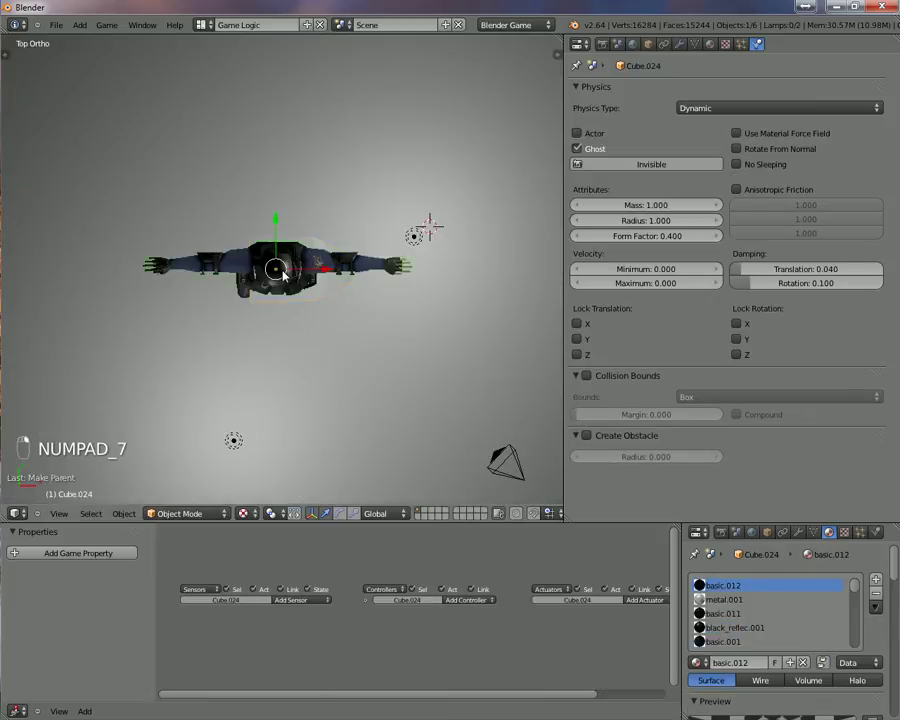
# - Rotate the soldier a quarter turn and adjust its height along Z
pyautogui.press('r')
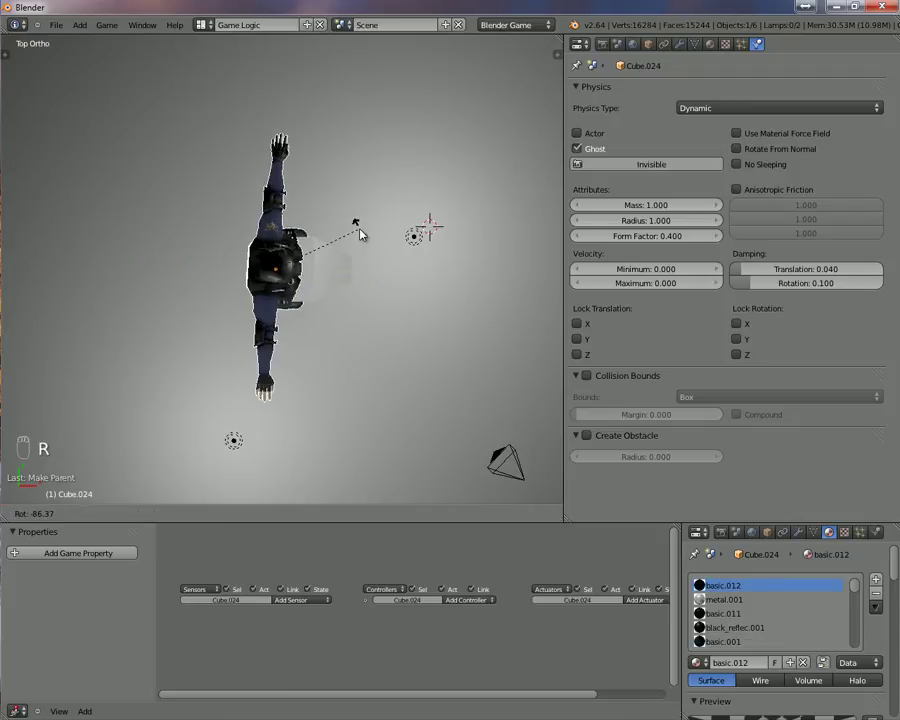
pyautogui.click(360, 231)
pyautogui.moveTo(360, 231); pyautogui.dragTo(250, 160, button='middle')
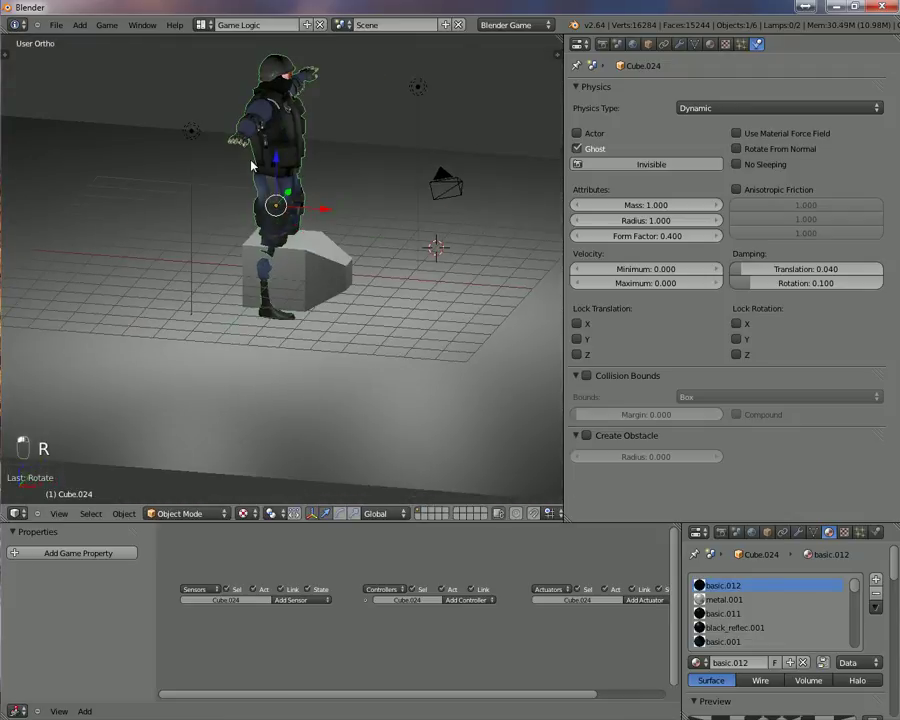
pyautogui.press('g')
pyautogui.press('z')
pyautogui.click(277, 151)
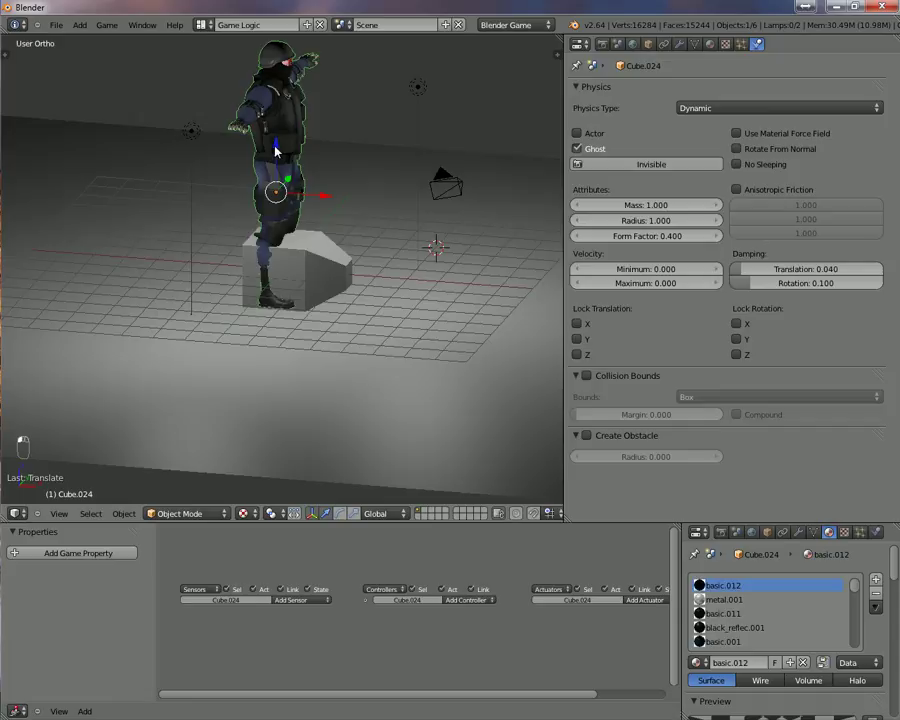
# - Nudge the soldier down 0.065 in front view to sit on the cube, then start the game
pyautogui.press('KP_1')
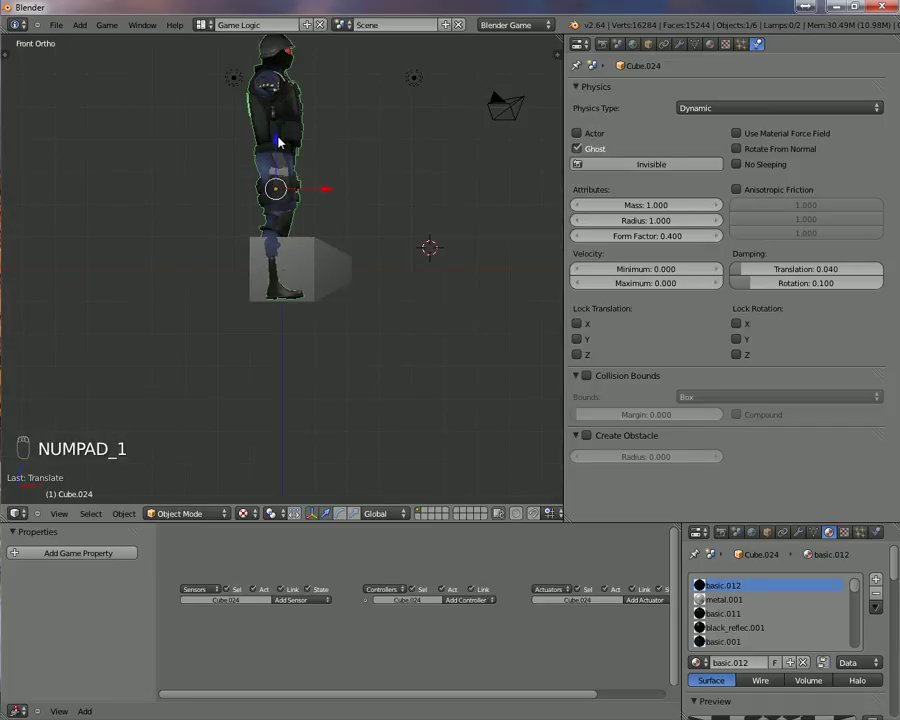
pyautogui.press('g')
pyautogui.press('z')
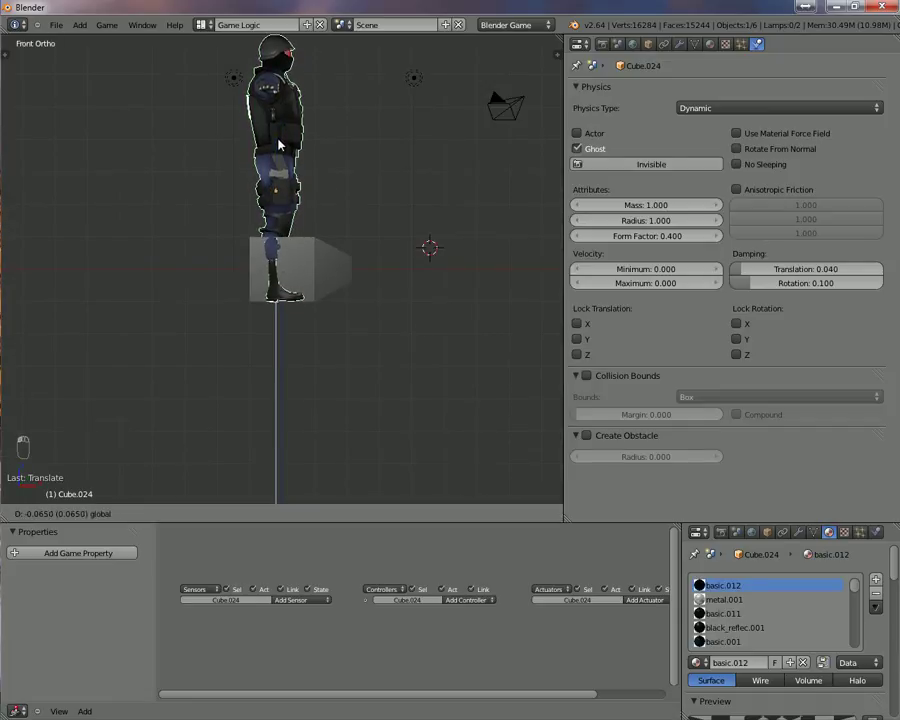
pyautogui.click(278, 146)
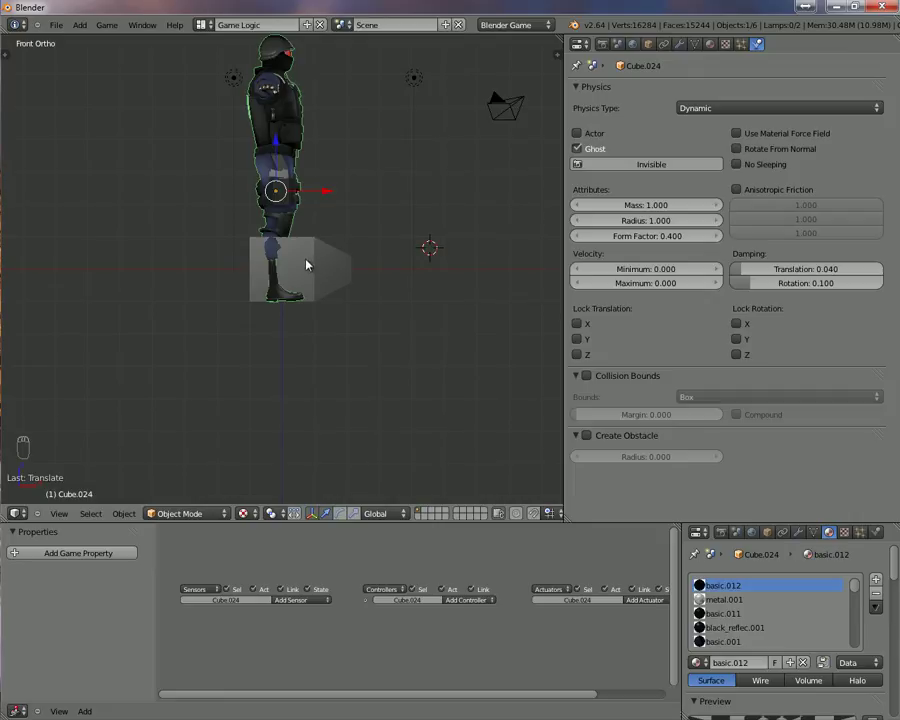
pyautogui.moveTo(306, 265); pyautogui.dragTo(285, 314, button='middle')
pyautogui.scroll(-2, 285, 314)
pyautogui.press('p')
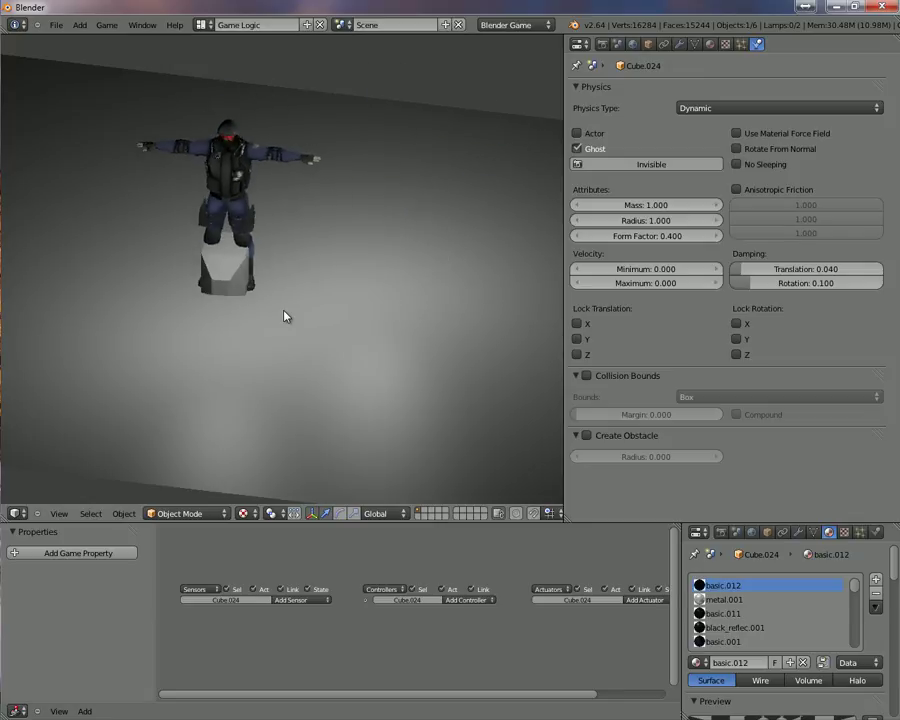
# - Stop the game and enable Invisible in the cube's Physics settings
pyautogui.press('Escape')
pyautogui.rightClick(317, 268)
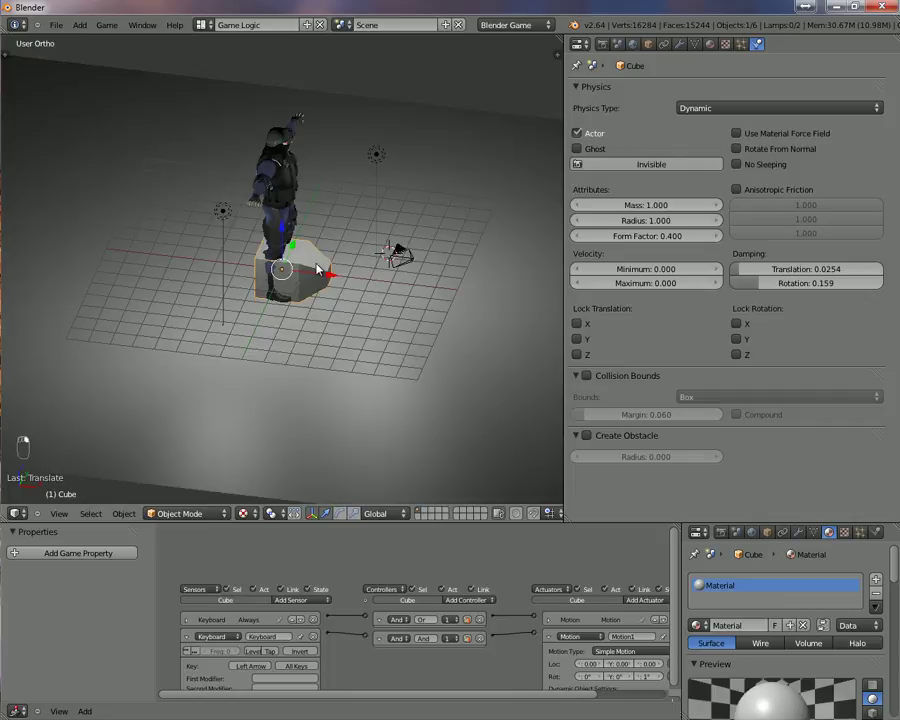
pyautogui.scroll(2, 372, 313)
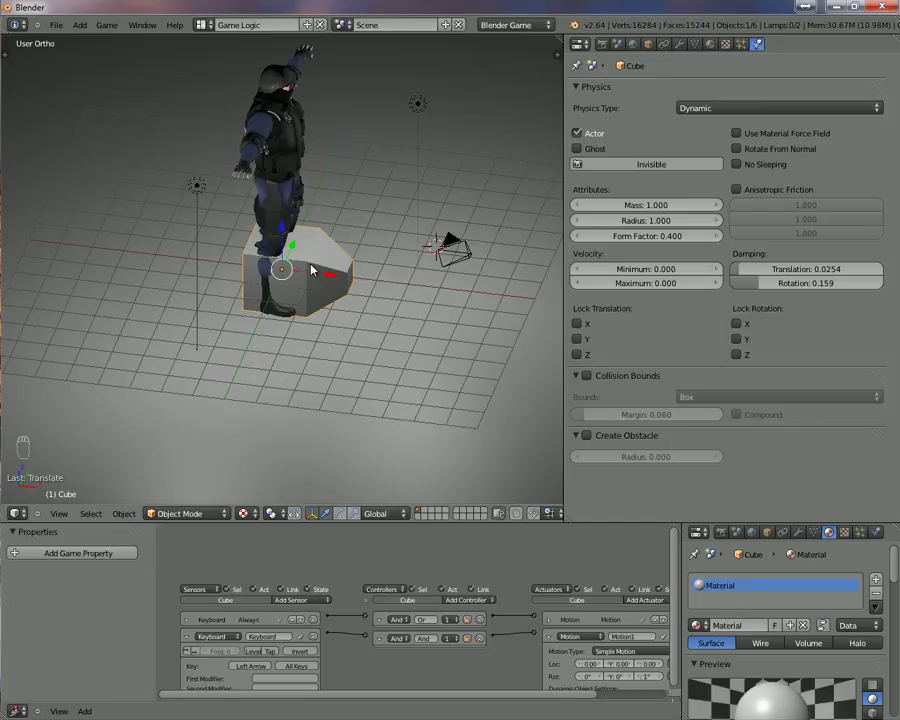
pyautogui.click(667, 164)
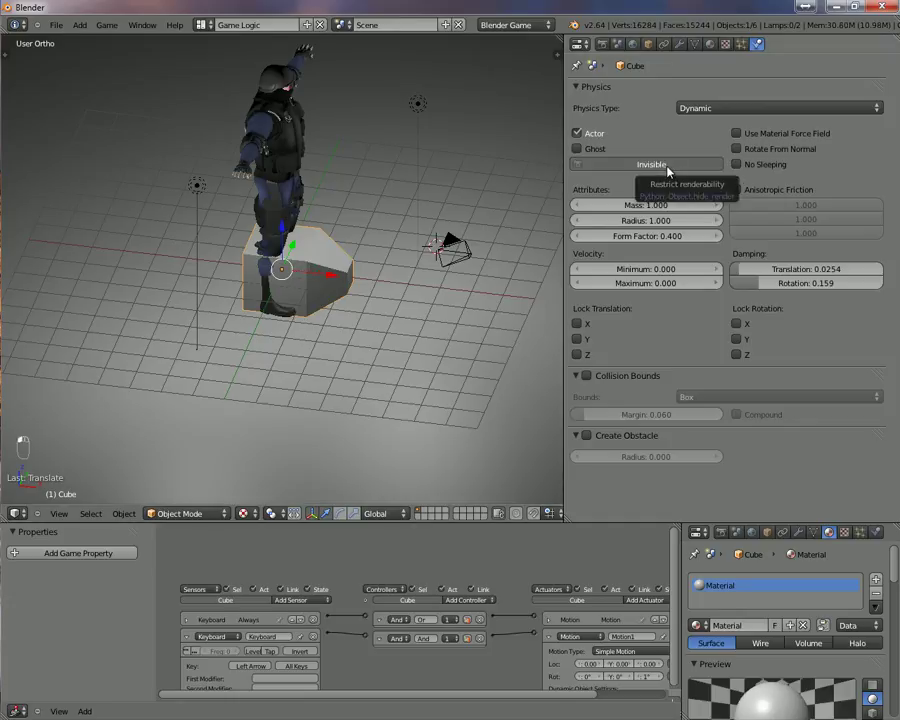
pyautogui.press('p')
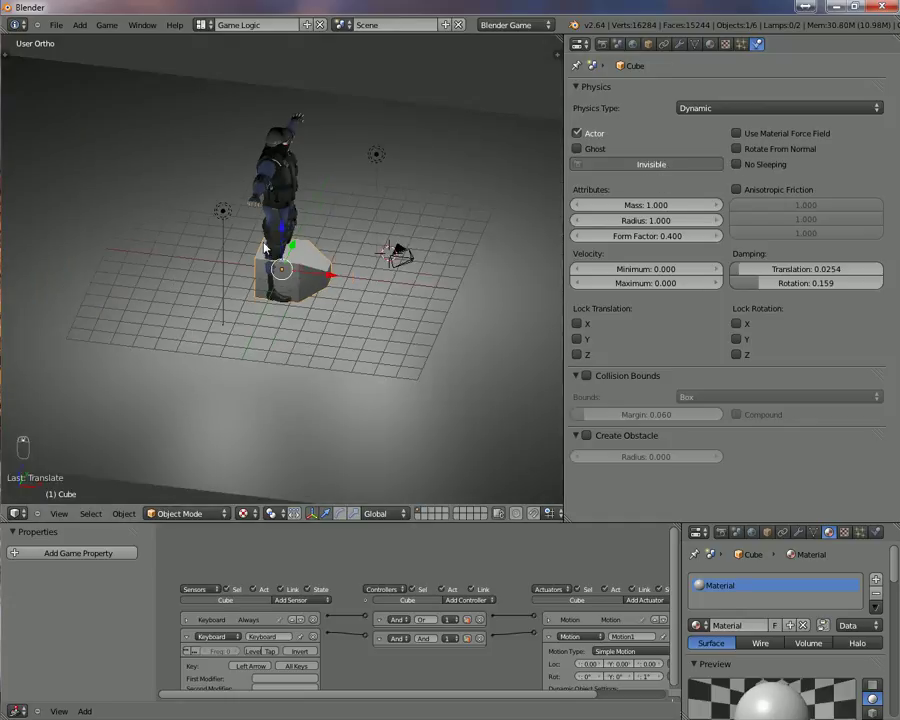
pyautogui.press('Left')
pyautogui.press('Left')
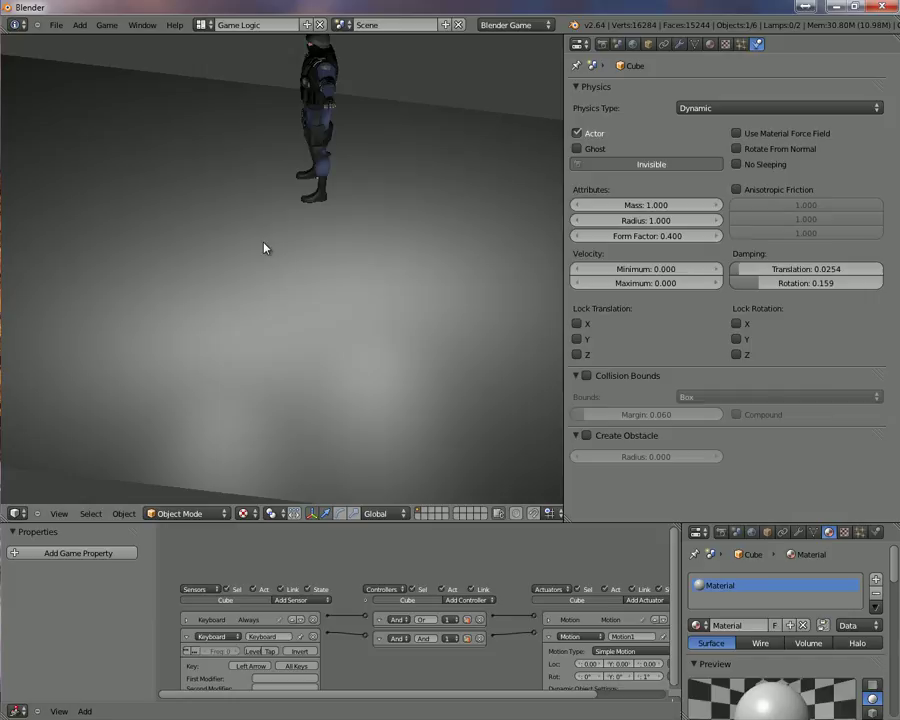
pyautogui.press('Left')
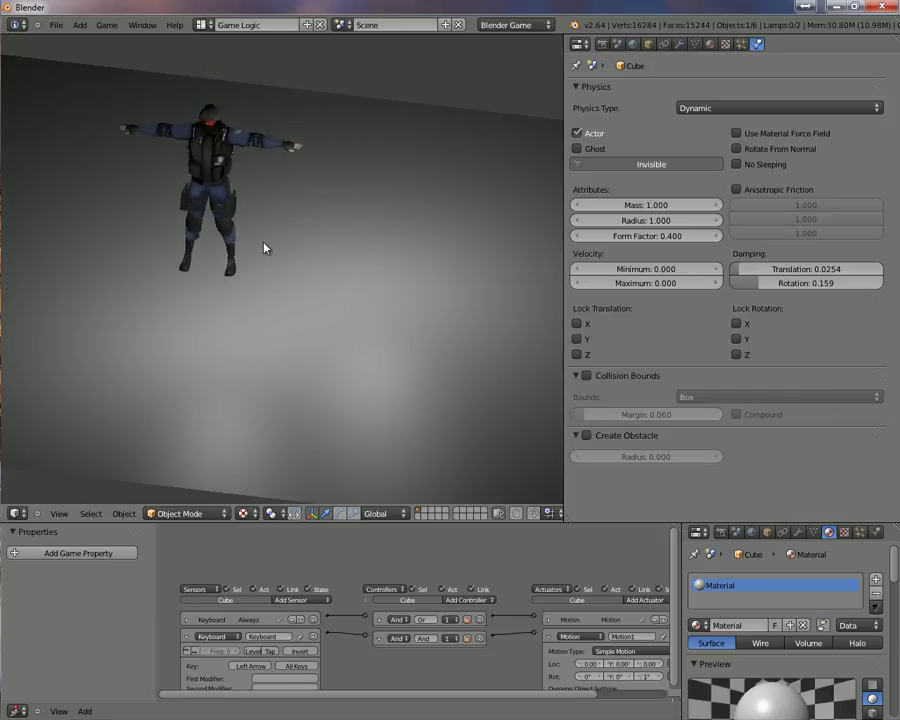
pyautogui.press('Left')
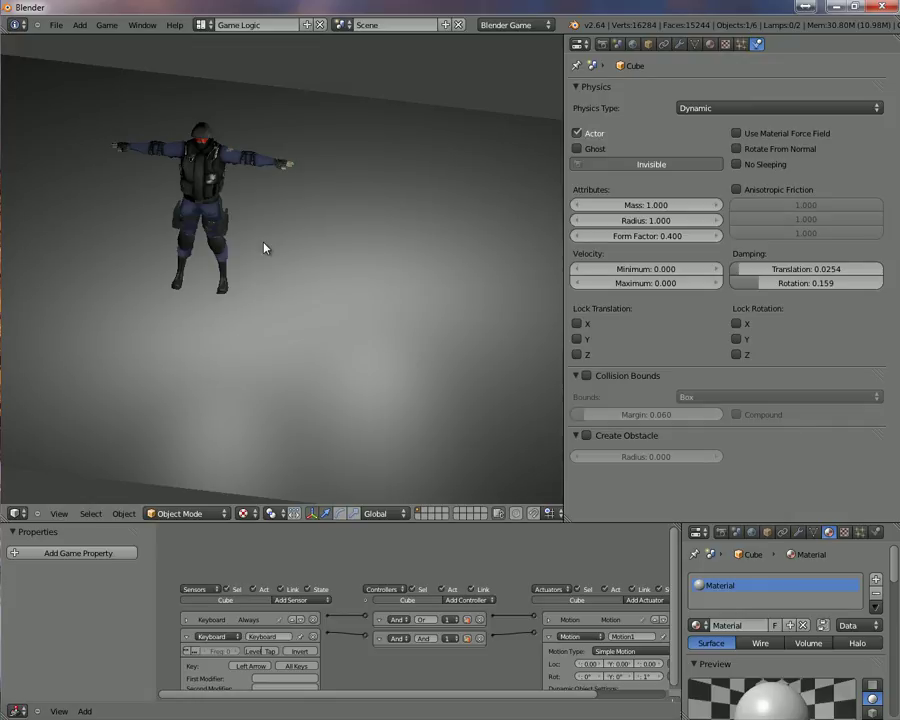
pyautogui.press('Left')
pyautogui.press('Left')
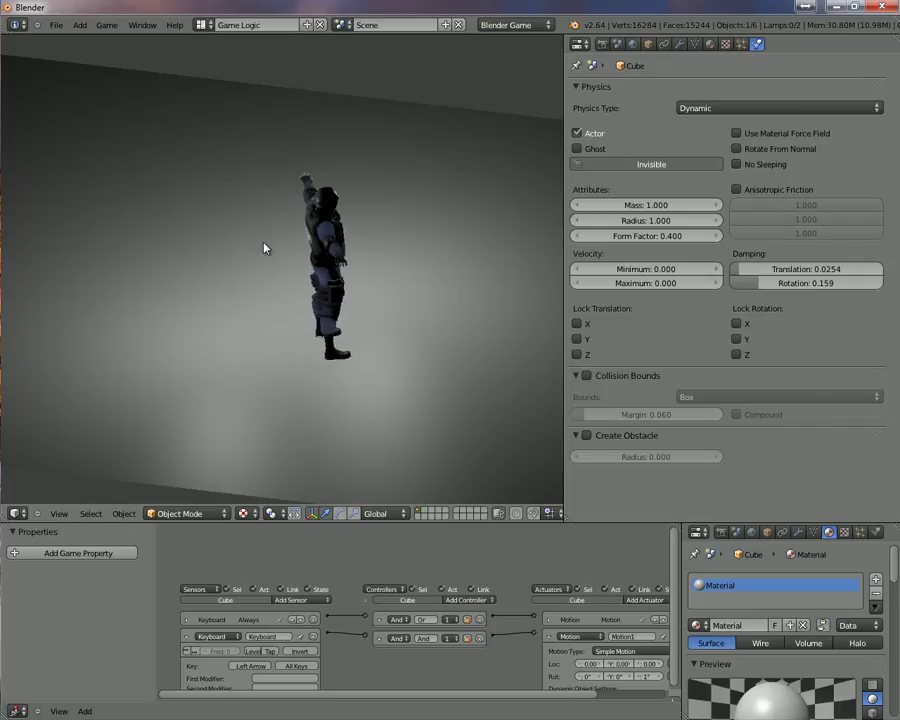
pyautogui.press('Left')
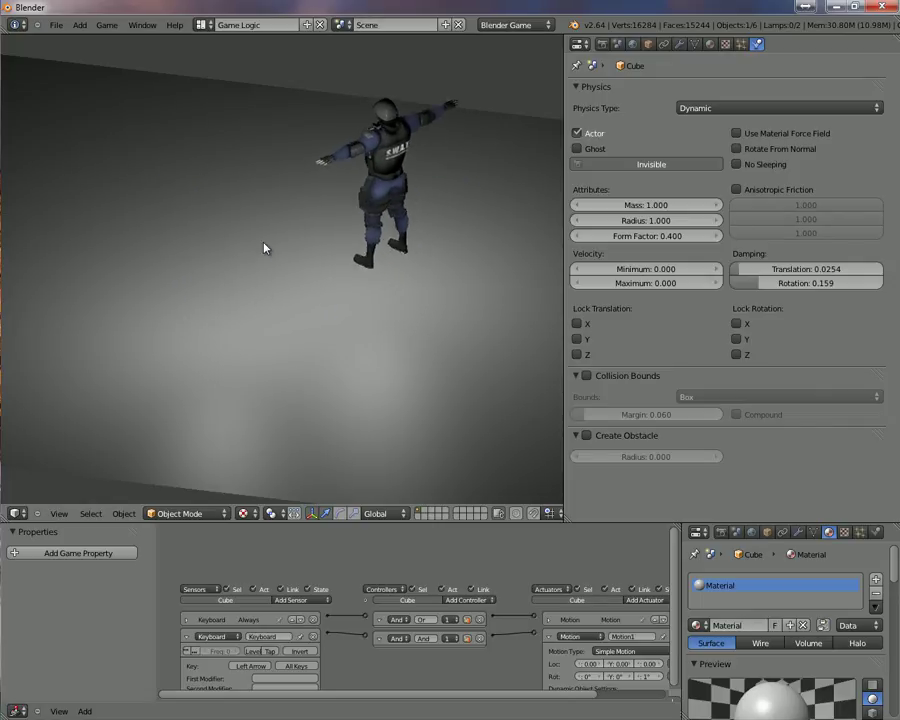
pyautogui.press('Left')
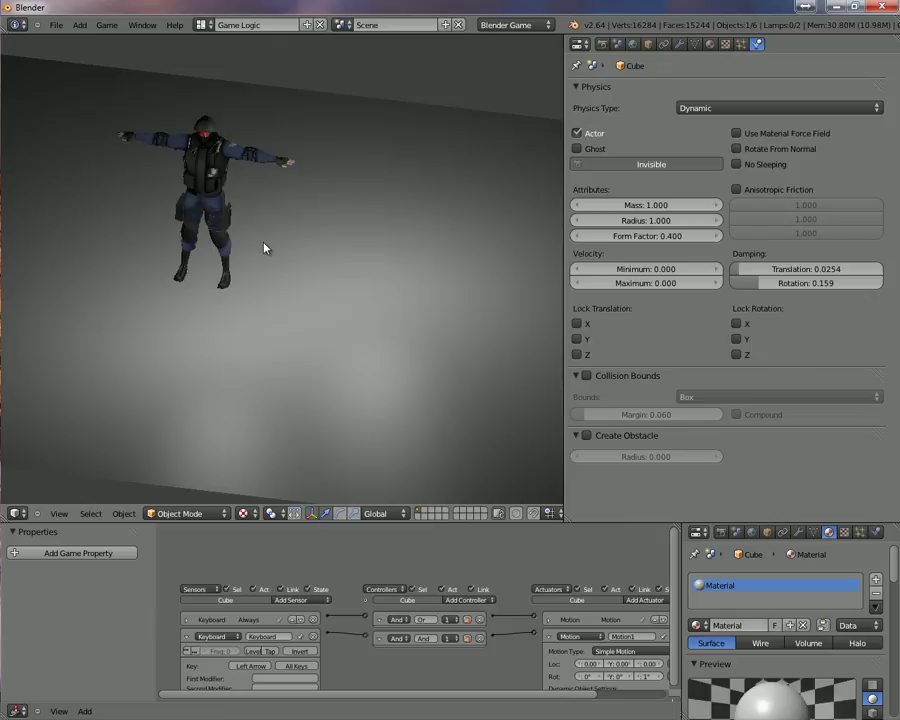
pyautogui.press('Escape')
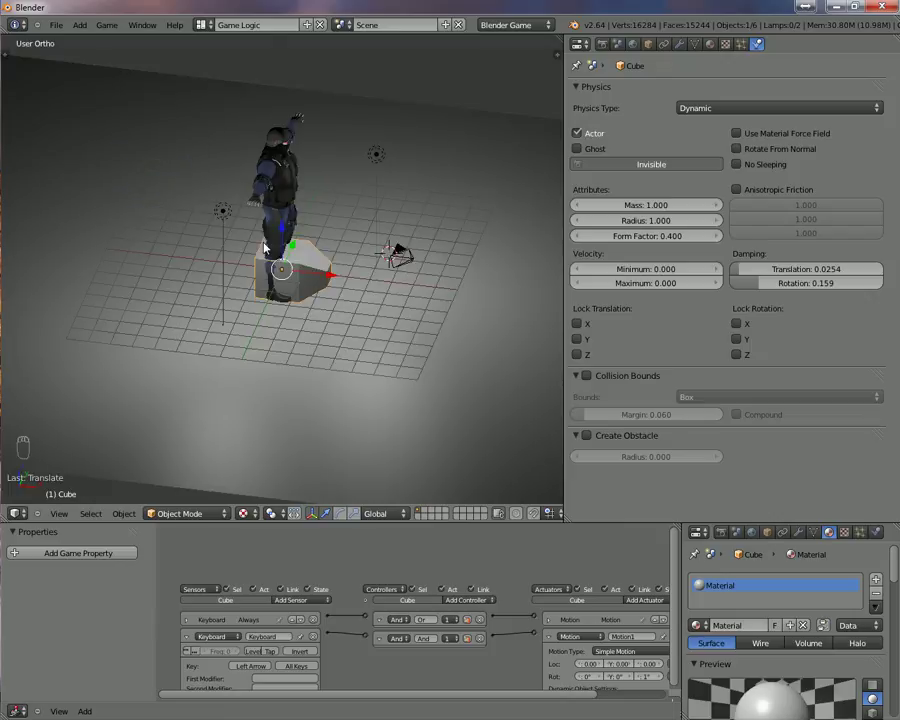